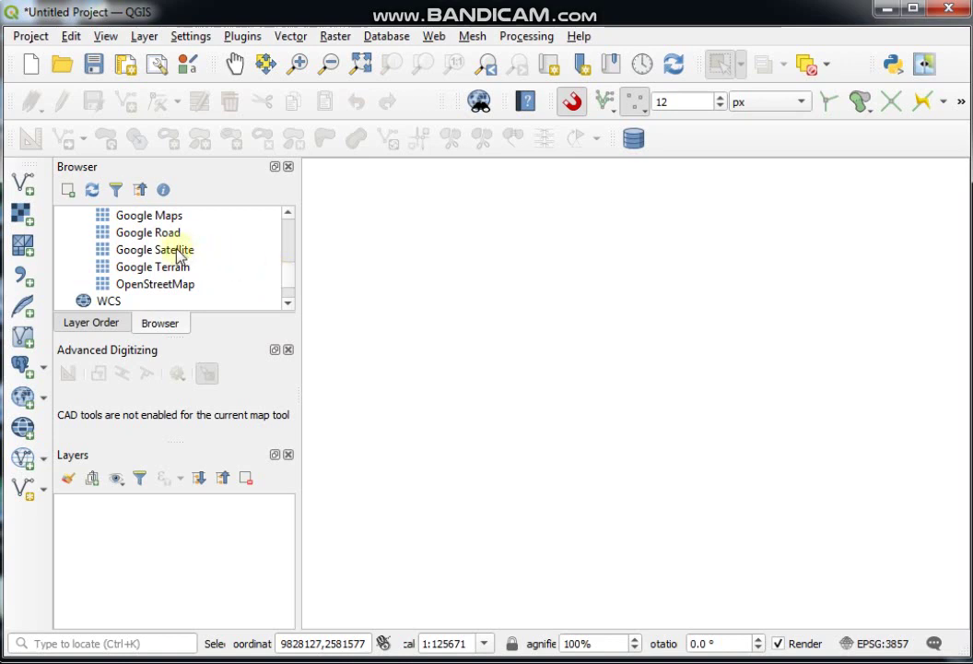
Add the Google Satellite tile source to the project as a basemap layer.
{"action": "left_click", "coordinate": [163, 250]}
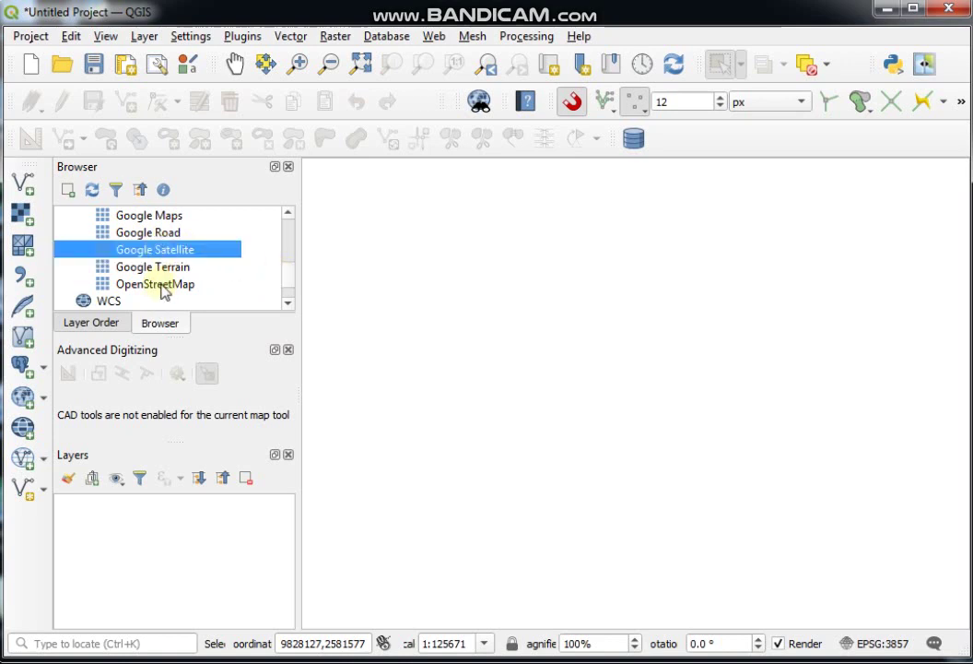
{"action": "left_click", "coordinate": [166, 268]}
{"action": "scroll", "coordinate": [191, 248], "scroll_direction": "up", "scroll_amount": 3}
{"action": "scroll", "coordinate": [188, 250], "scroll_direction": "down", "scroll_amount": 2}
{"action": "scroll", "coordinate": [191, 250], "scroll_direction": "down", "scroll_amount": 1}
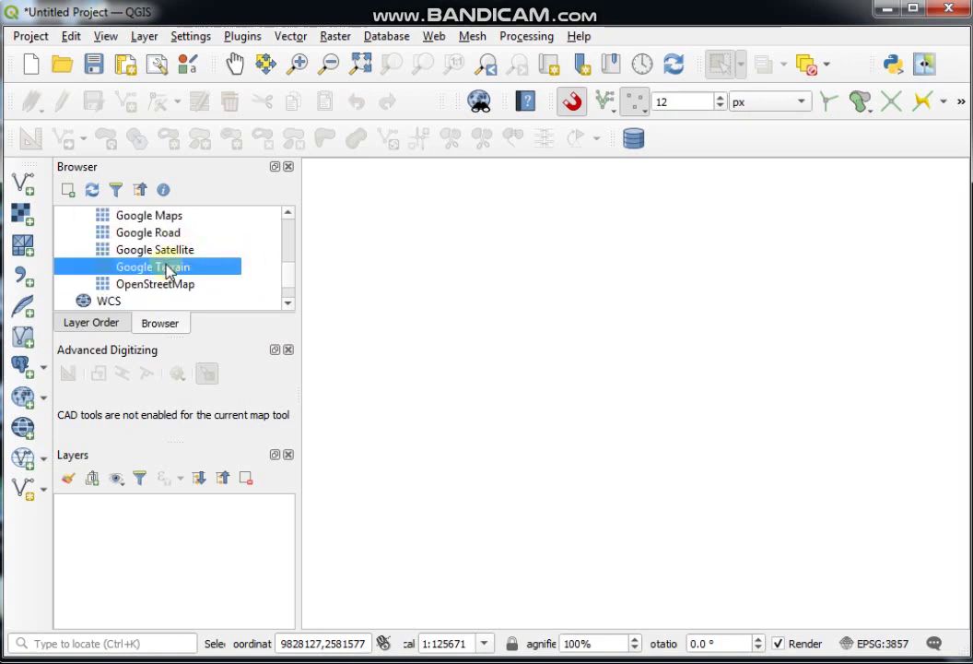
{"action": "left_click", "coordinate": [152, 251]}
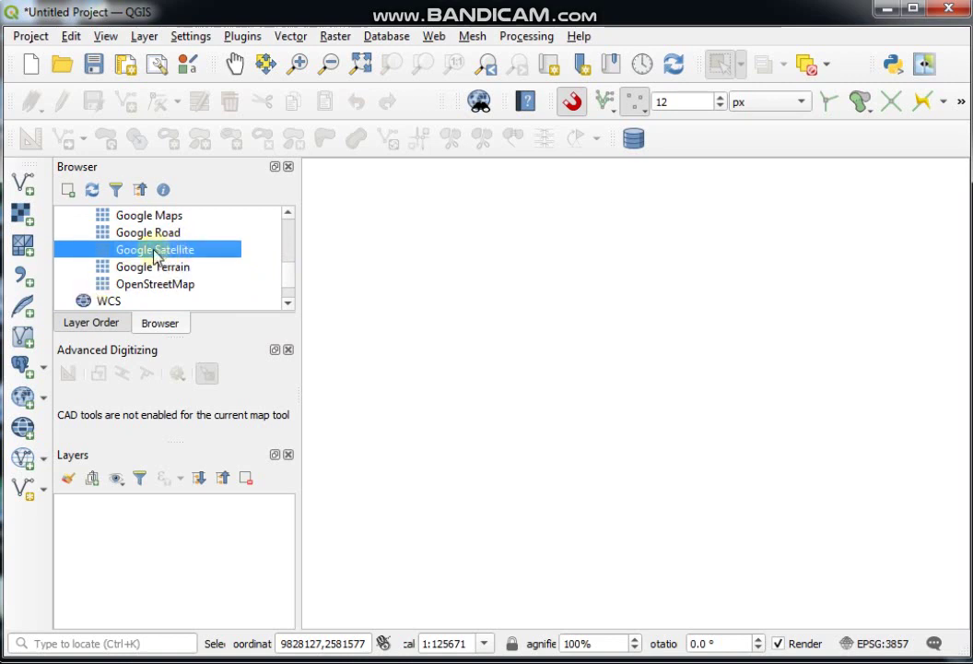
{"action": "left_click_drag", "start_coordinate": [152, 257], "coordinate": [146, 521]}
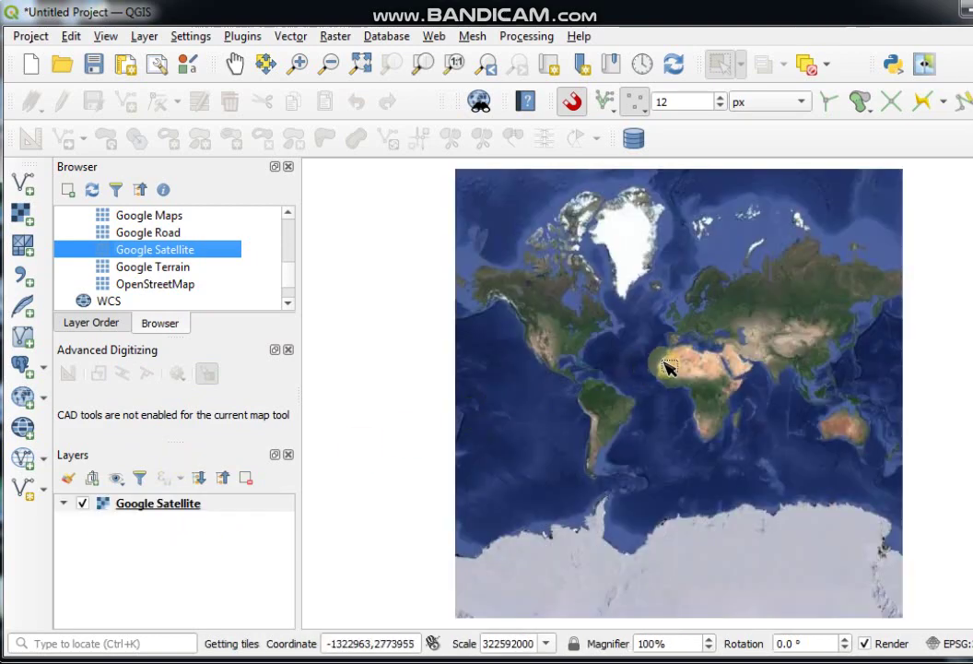
Examine the dense city district north of the oval stadium and lakes on the satellite basemap at a scale of 1:19689.
{"action": "scroll", "coordinate": [767, 391], "scroll_direction": "up", "scroll_amount": 1}
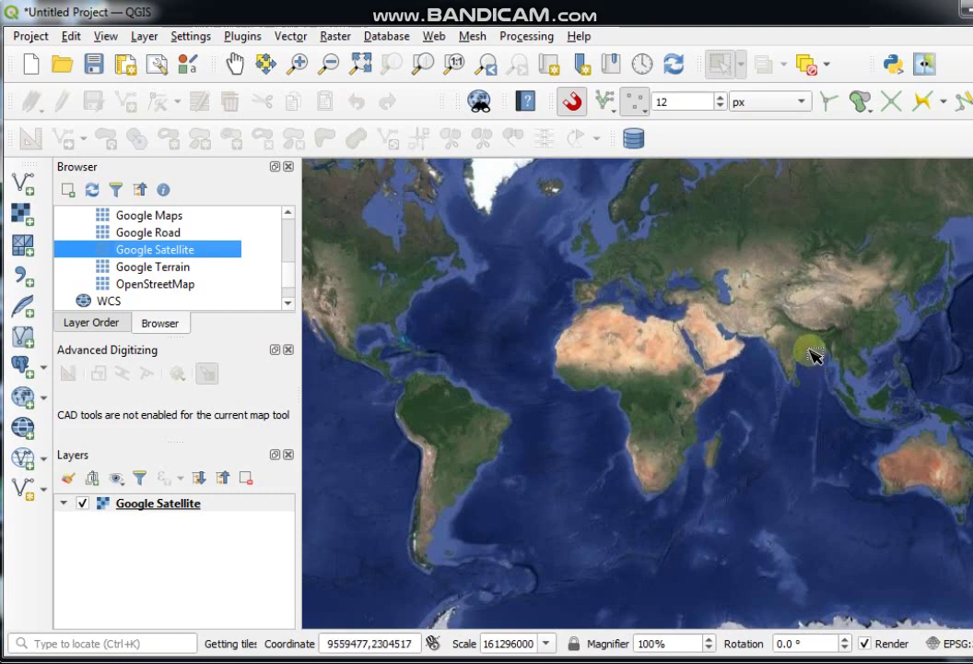
{"action": "scroll", "coordinate": [819, 360], "scroll_direction": "up", "scroll_amount": 2}
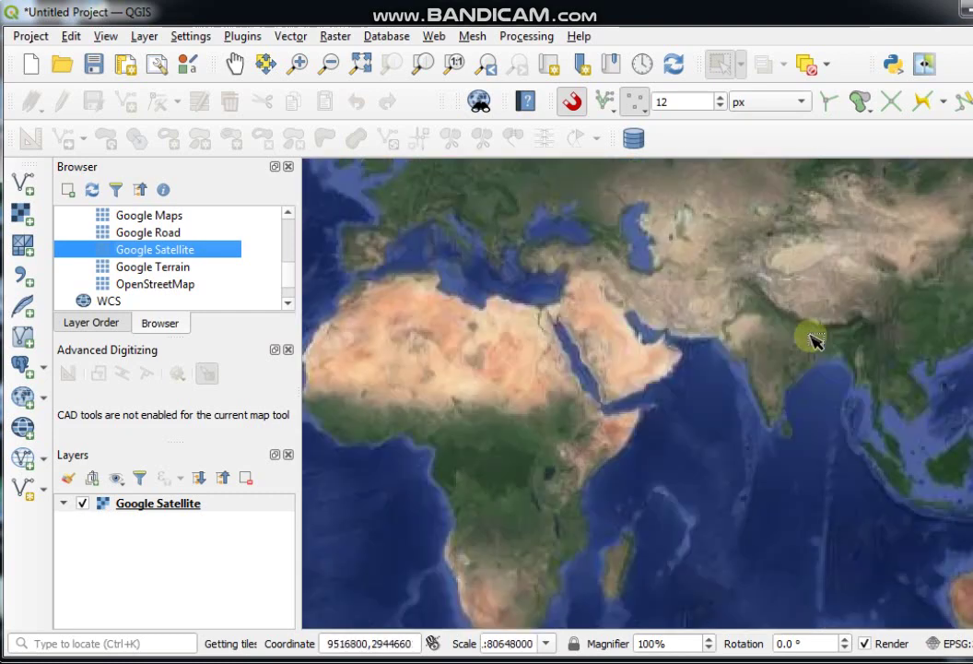
{"action": "scroll", "coordinate": [862, 375], "scroll_direction": "up", "scroll_amount": 2}
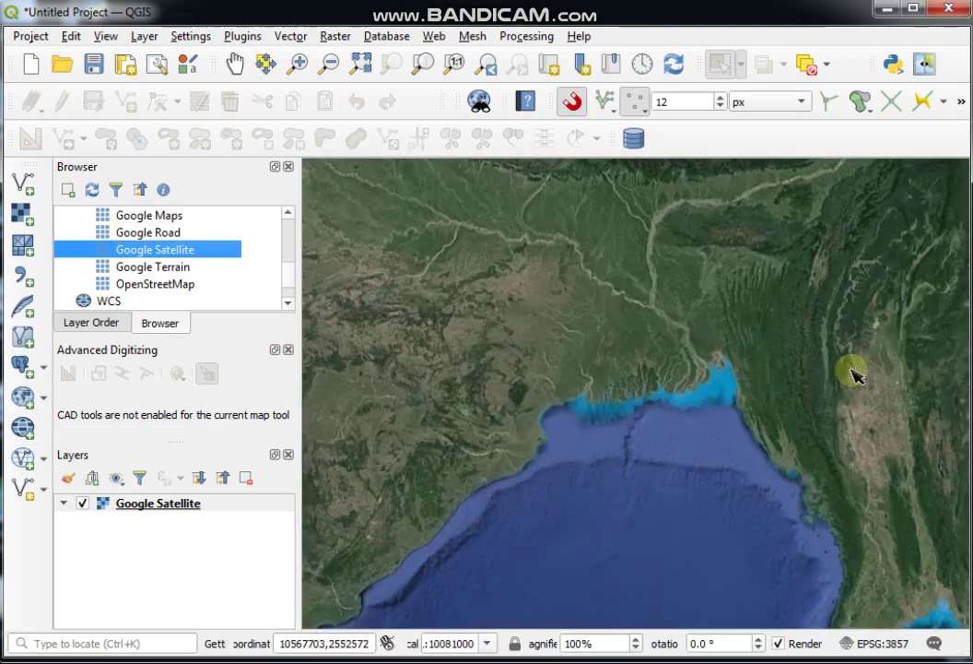
{"action": "scroll", "coordinate": [589, 383], "scroll_direction": "up", "scroll_amount": 2}
{"action": "scroll", "coordinate": [557, 380], "scroll_direction": "up", "scroll_amount": 1}
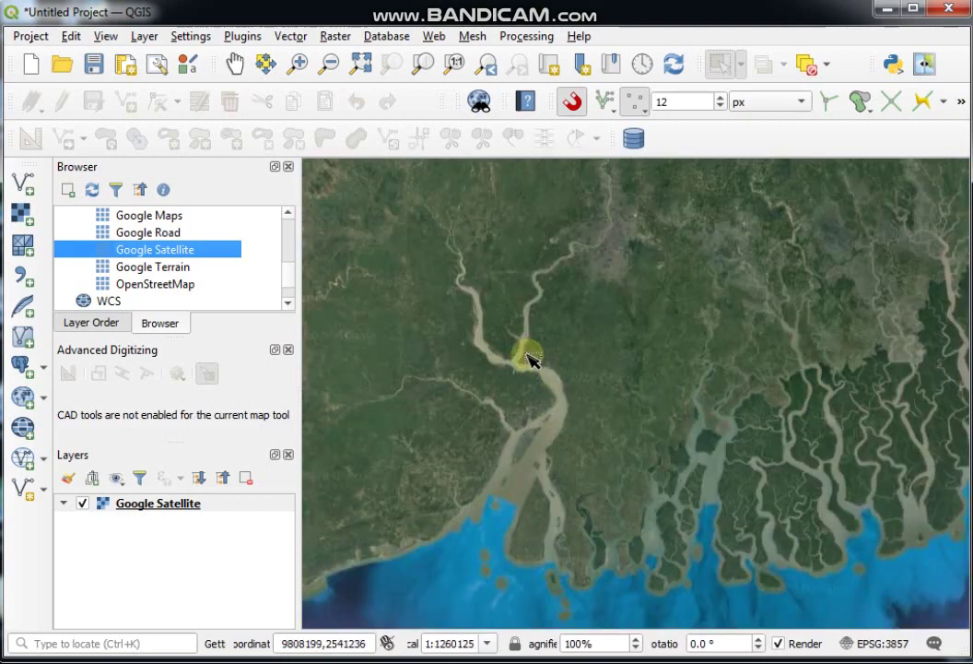
{"action": "scroll", "coordinate": [525, 368], "scroll_direction": "up", "scroll_amount": 4}
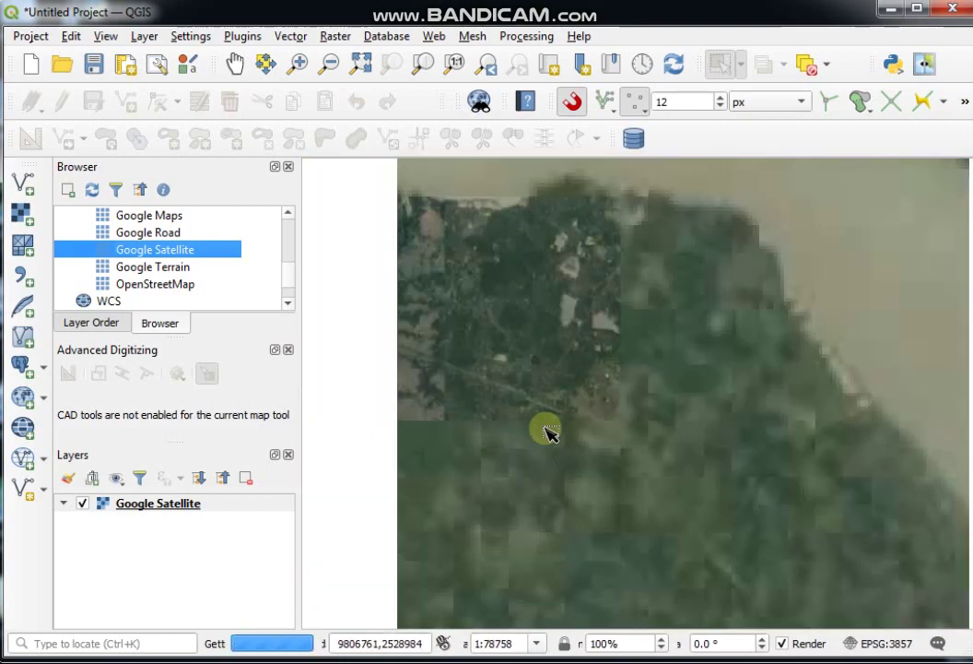
{"action": "scroll", "coordinate": [649, 406], "scroll_direction": "up", "scroll_amount": 2}
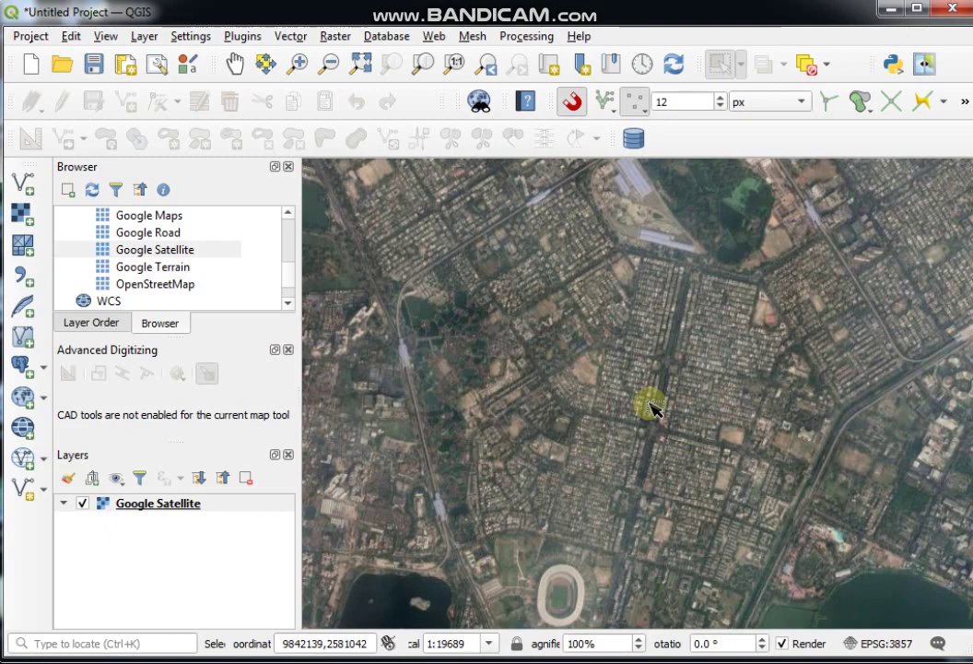
{"action": "left_click_drag", "start_coordinate": [673, 406], "coordinate": [626, 326]}
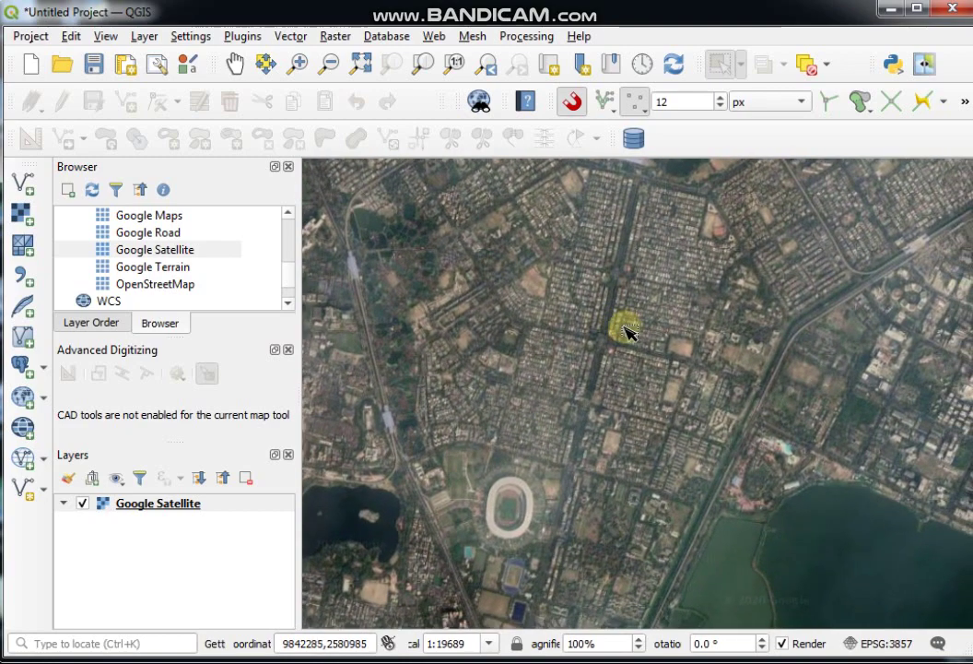
{"action": "left_click_drag", "start_coordinate": [606, 289], "coordinate": [637, 330]}
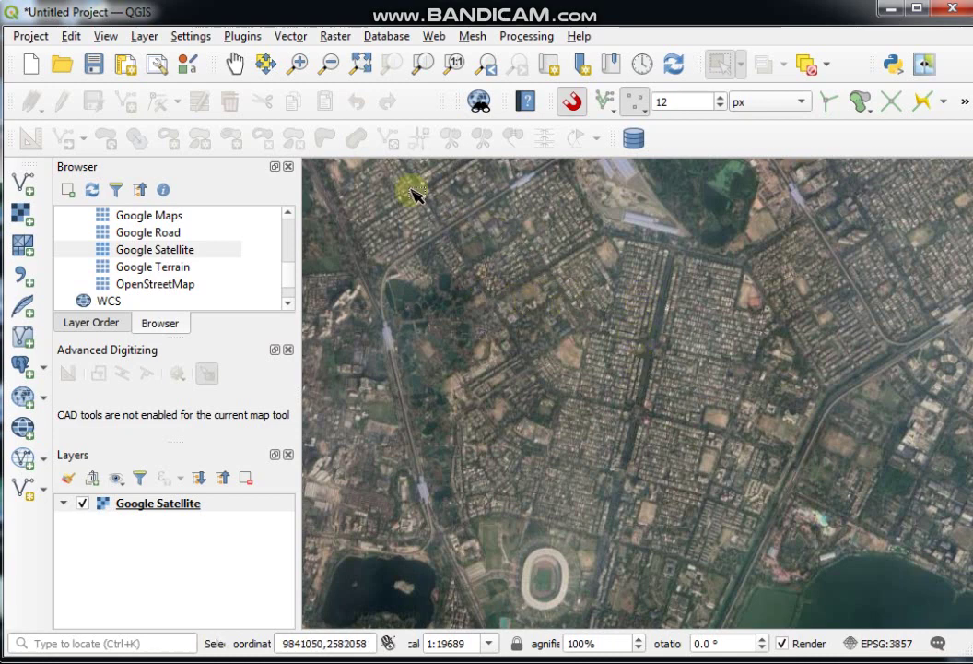
Start a new shapefile layer and set its output file to Line in the line folder of "5. create shape file".
{"action": "left_click", "coordinate": [144, 39]}
{"action": "mouse_move", "coordinate": [177, 104]}
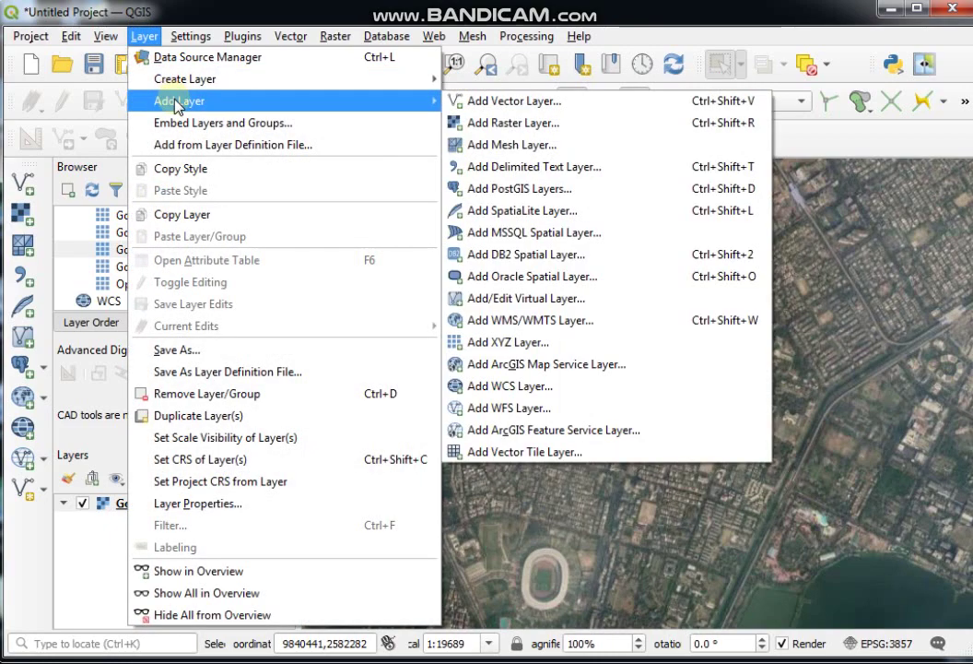
{"action": "mouse_move", "coordinate": [175, 80]}
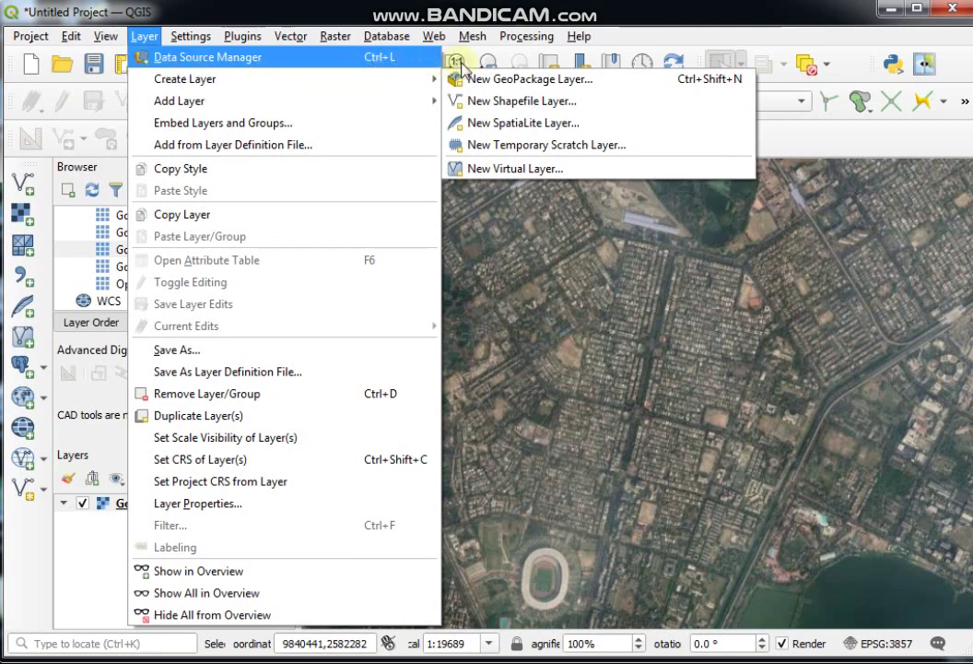
{"action": "left_click", "coordinate": [526, 104]}
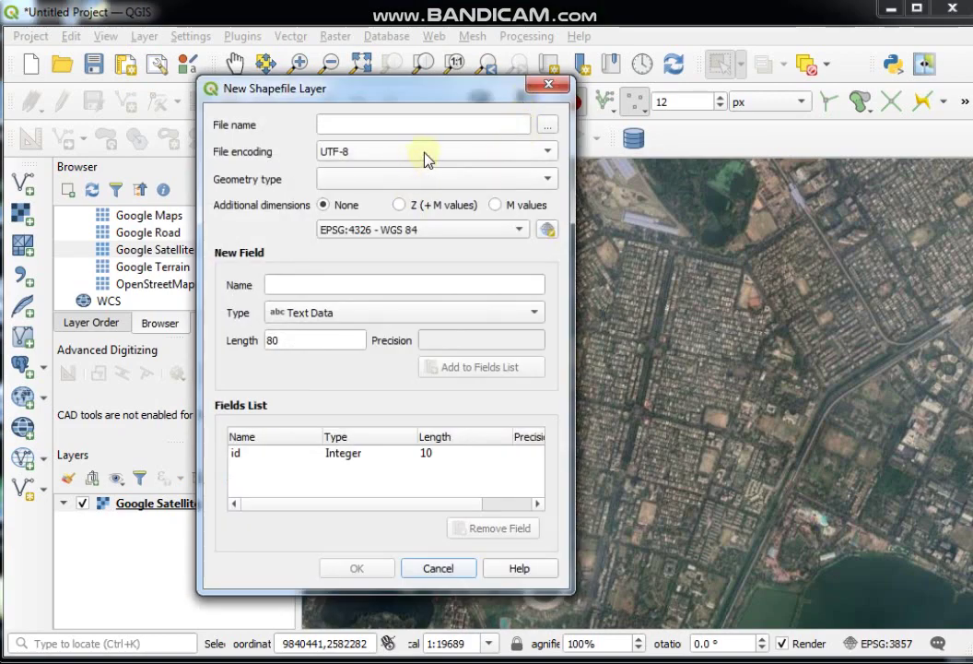
{"action": "left_click", "coordinate": [549, 132]}
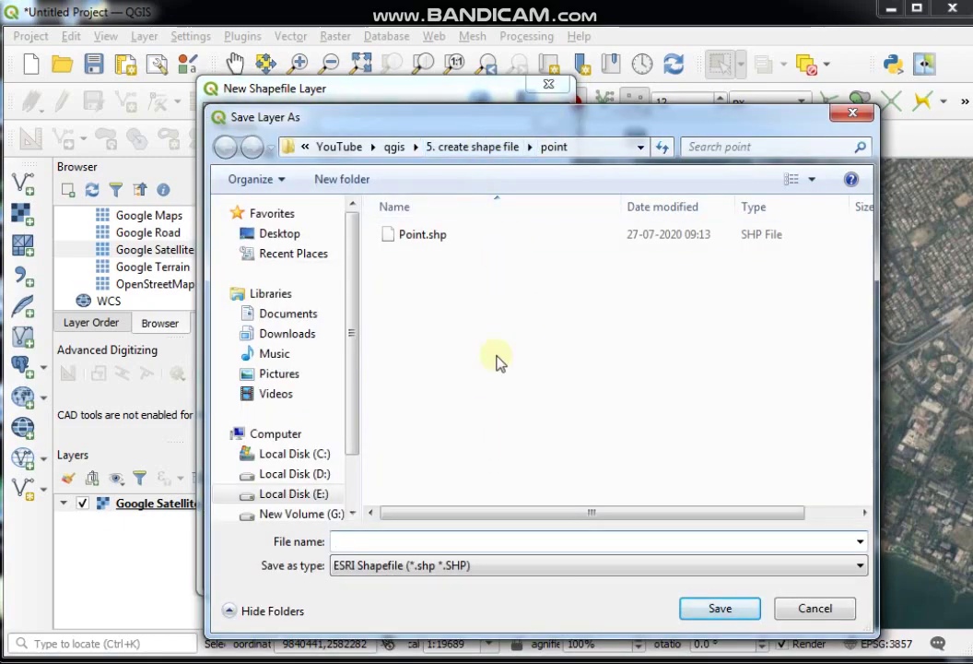
{"action": "left_click", "coordinate": [475, 147]}
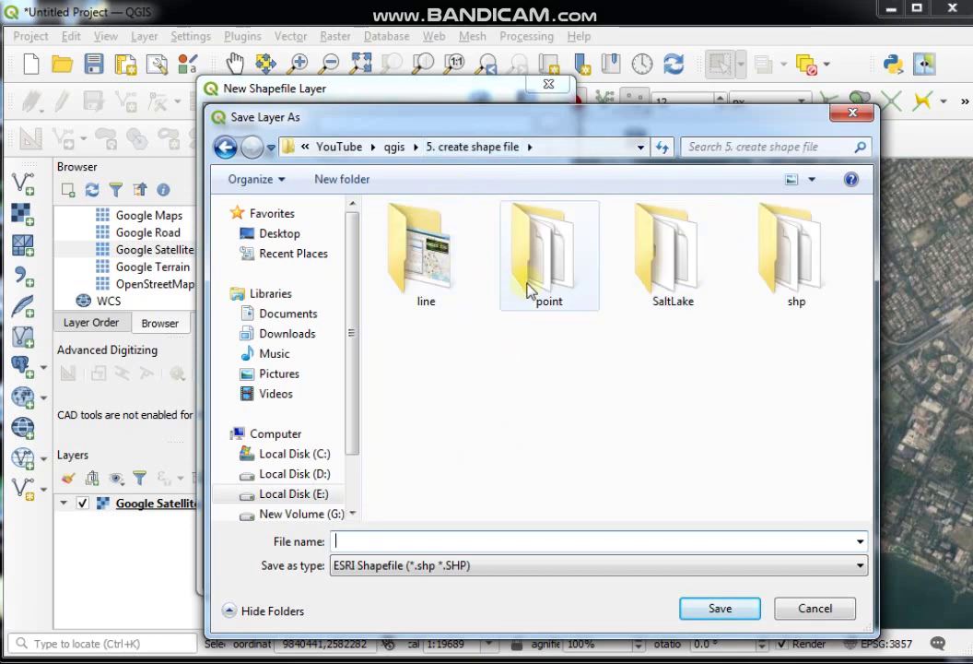
{"action": "double_click", "coordinate": [435, 284]}
{"action": "left_click", "coordinate": [414, 540]}
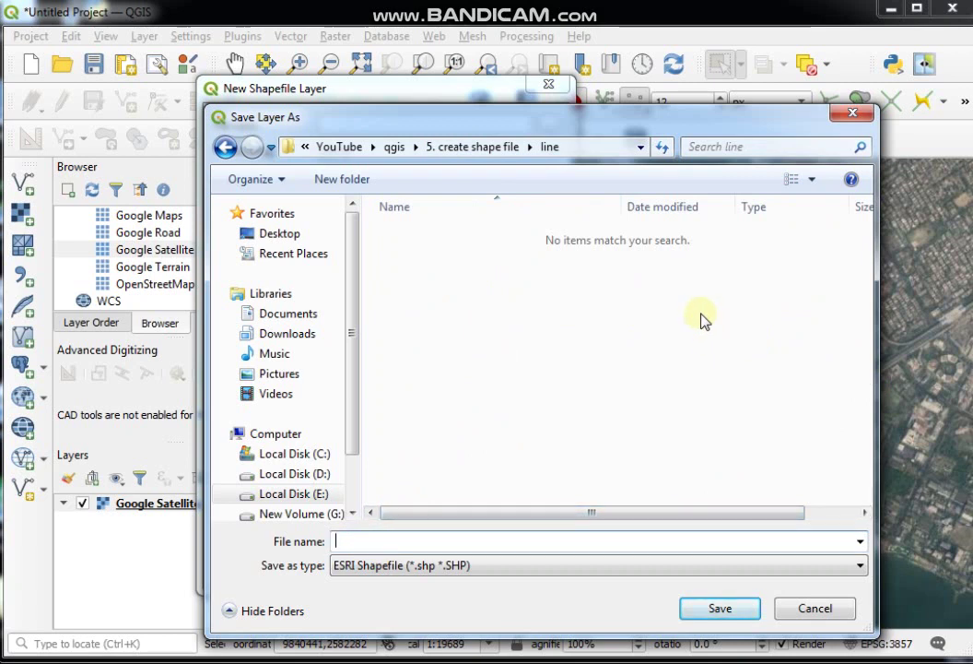
{"action": "type", "text": "Line"}
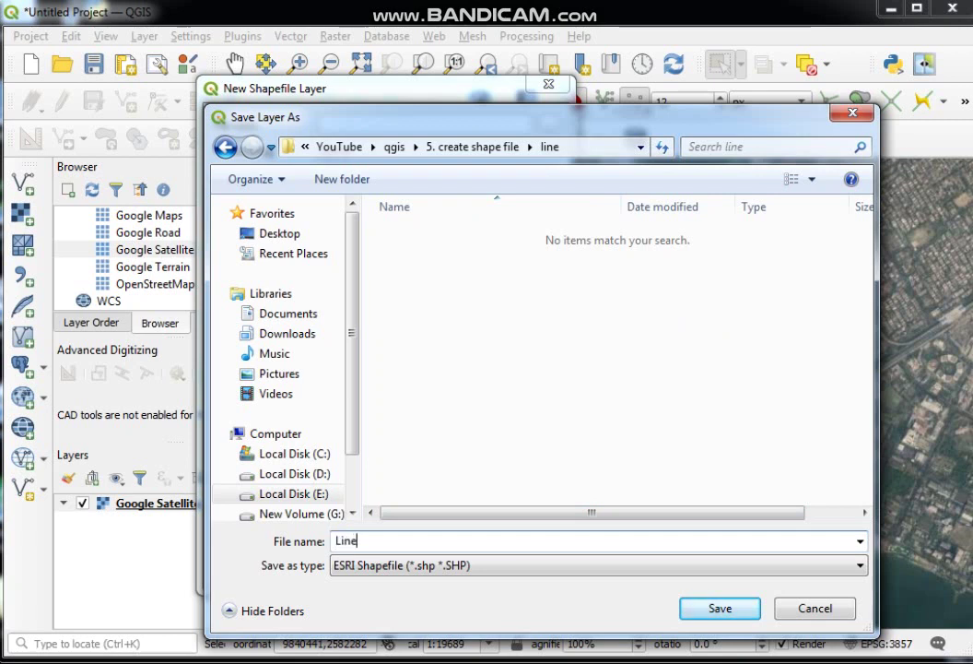
{"action": "left_click", "coordinate": [698, 607]}
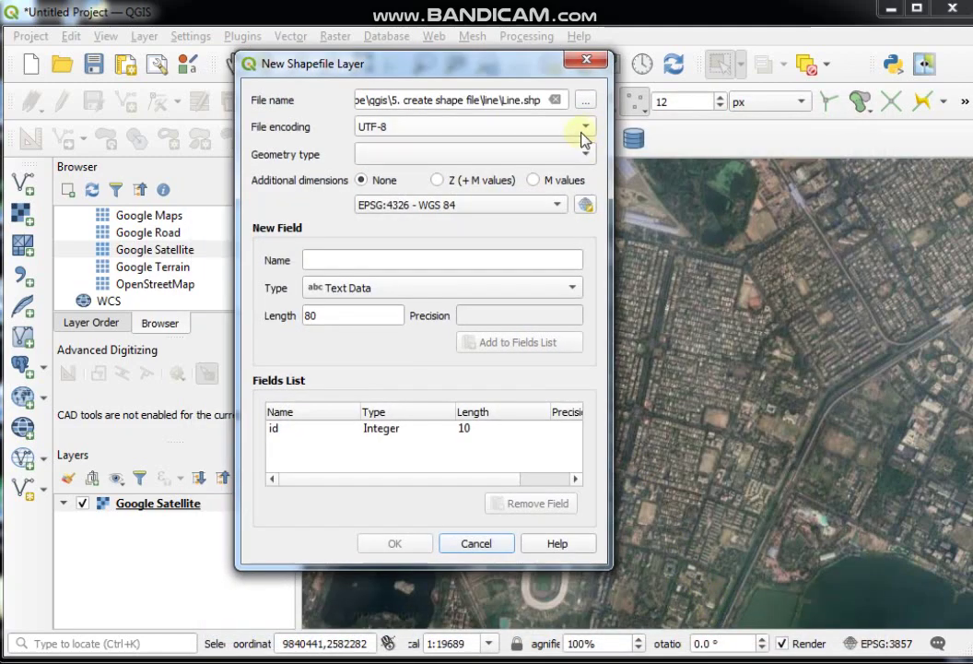
Set the new shapefile's encoding to UTF-8 and its geometry type to Line.
{"action": "left_click", "coordinate": [584, 132]}
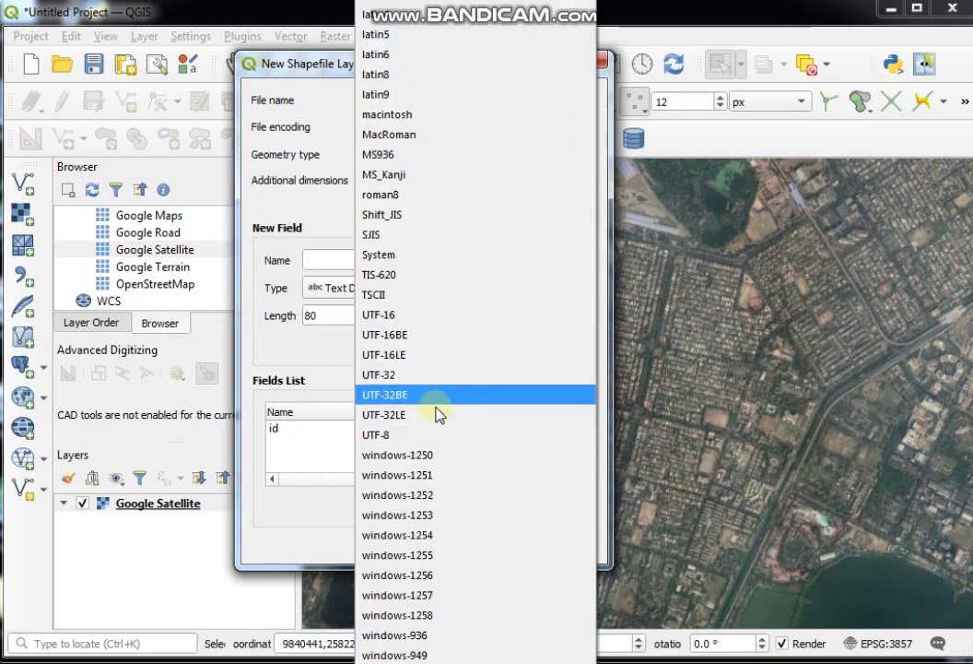
{"action": "left_click", "coordinate": [394, 443]}
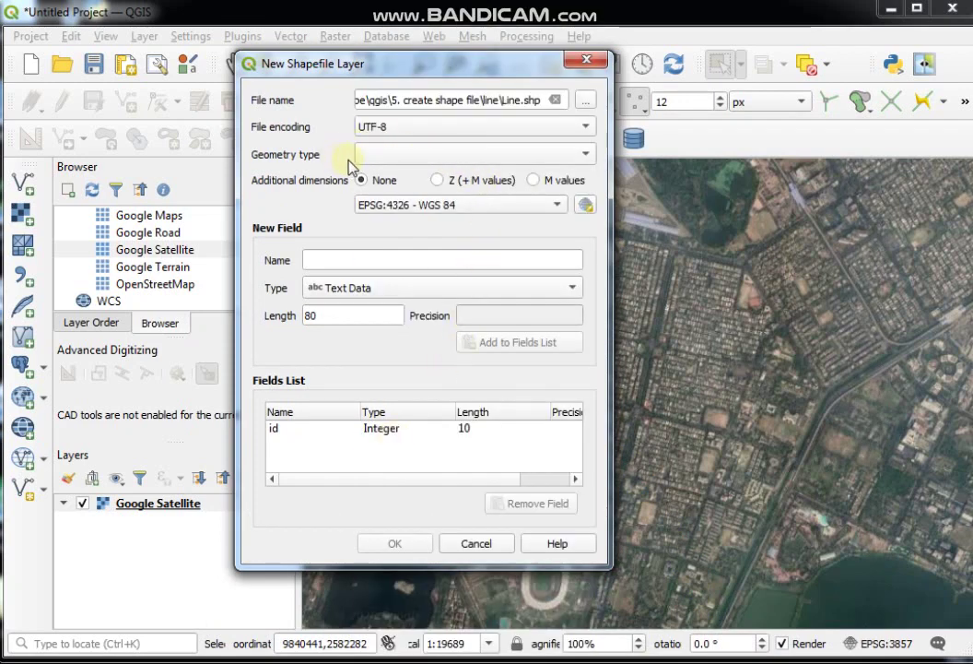
{"action": "left_click", "coordinate": [587, 157]}
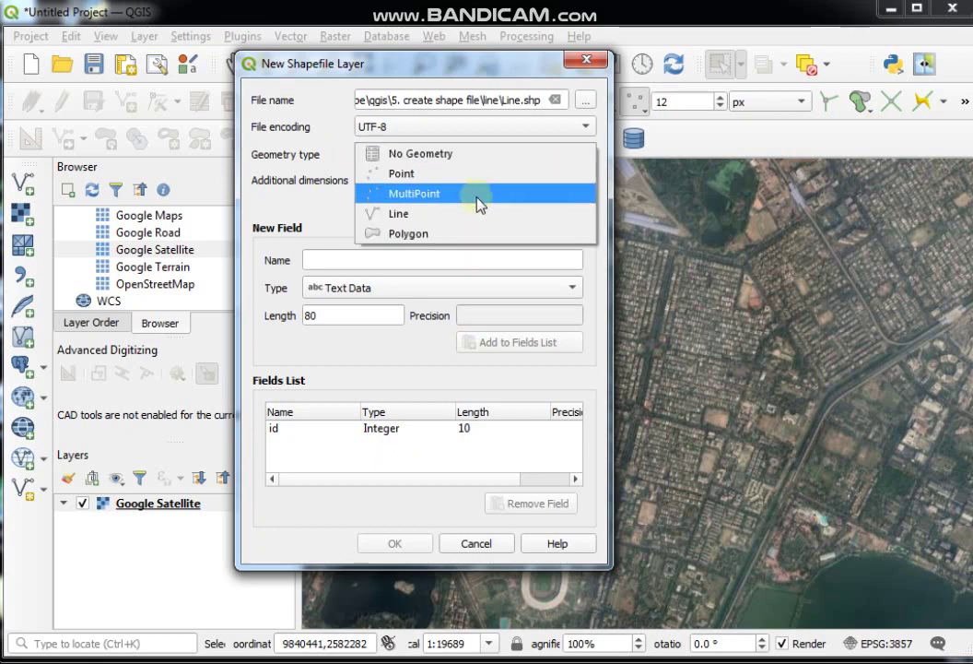
{"action": "left_click", "coordinate": [463, 220]}
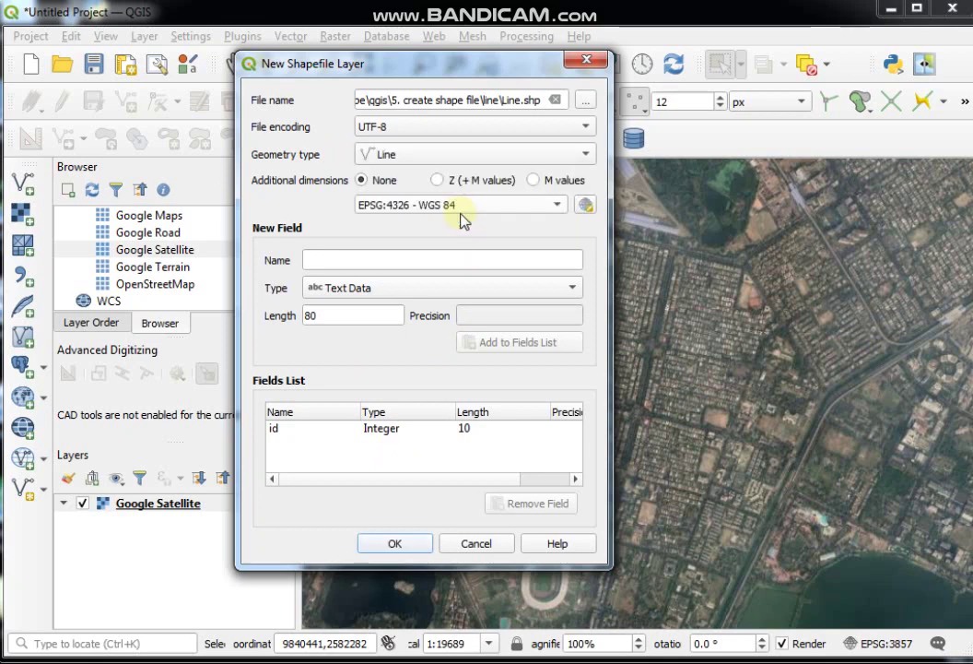
Set the new shapefile's coordinate reference system to WGS 84 / UTM zone 45N (EPSG:32645).
{"action": "left_click", "coordinate": [586, 206]}
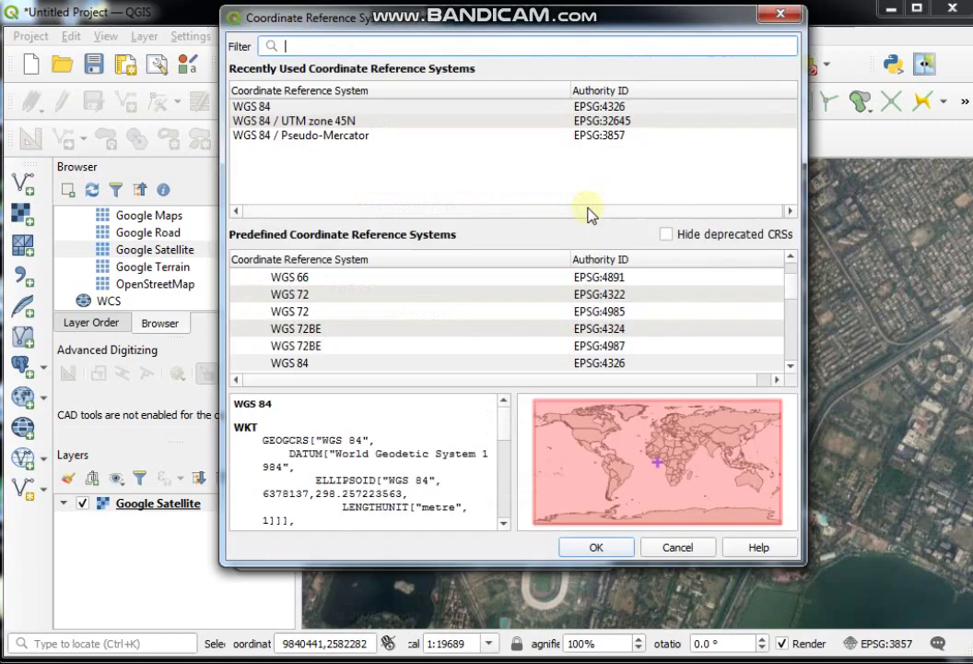
{"action": "left_click", "coordinate": [351, 128]}
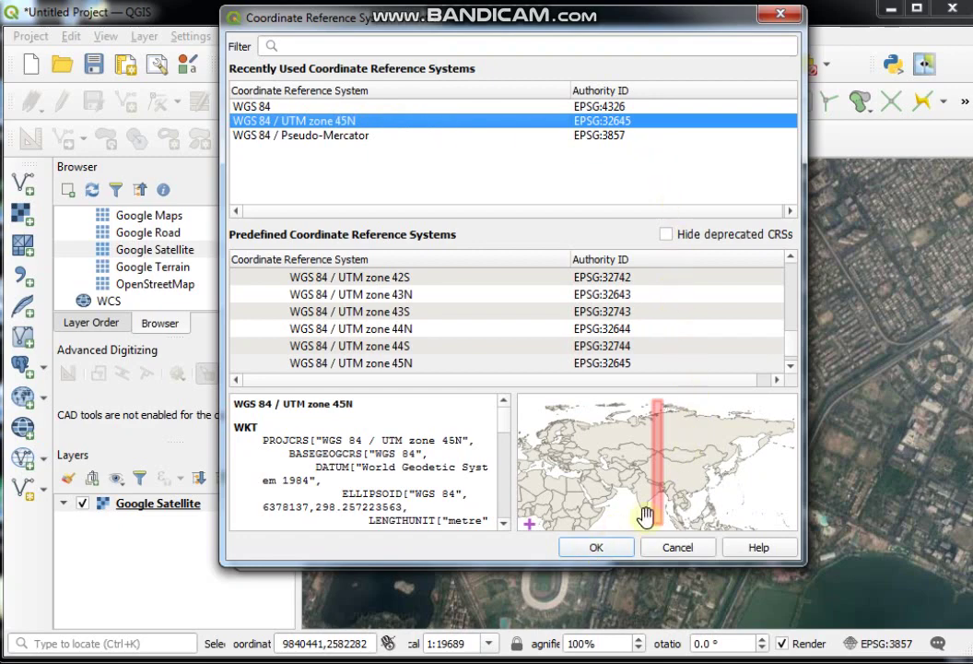
{"action": "scroll", "coordinate": [671, 502], "scroll_direction": "up", "scroll_amount": 2}
{"action": "scroll", "coordinate": [616, 461], "scroll_direction": "up", "scroll_amount": 1}
{"action": "scroll", "coordinate": [619, 463], "scroll_direction": "down", "scroll_amount": 1}
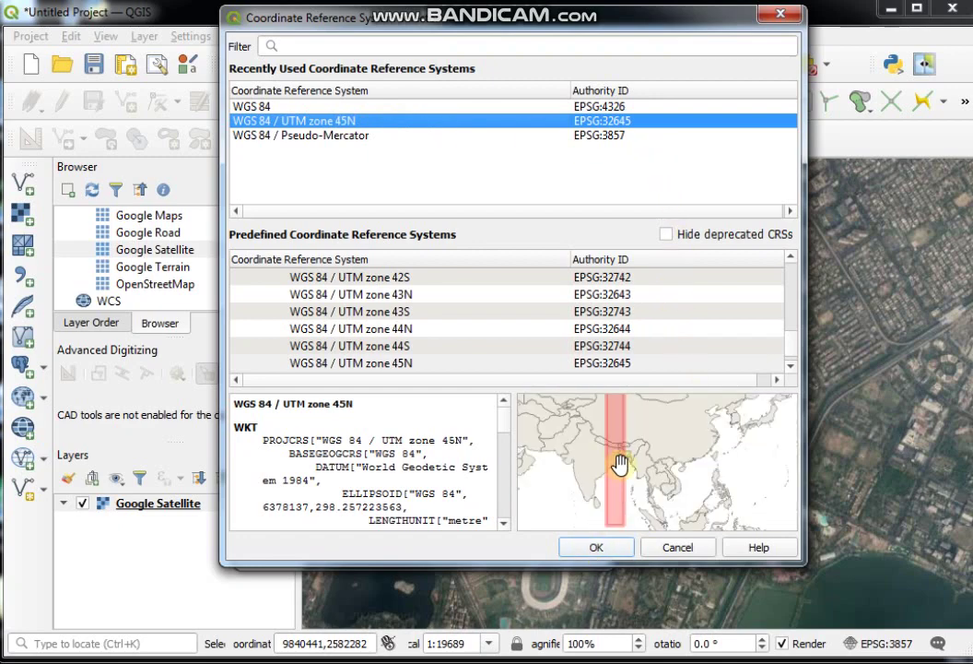
{"action": "left_click", "coordinate": [597, 548]}
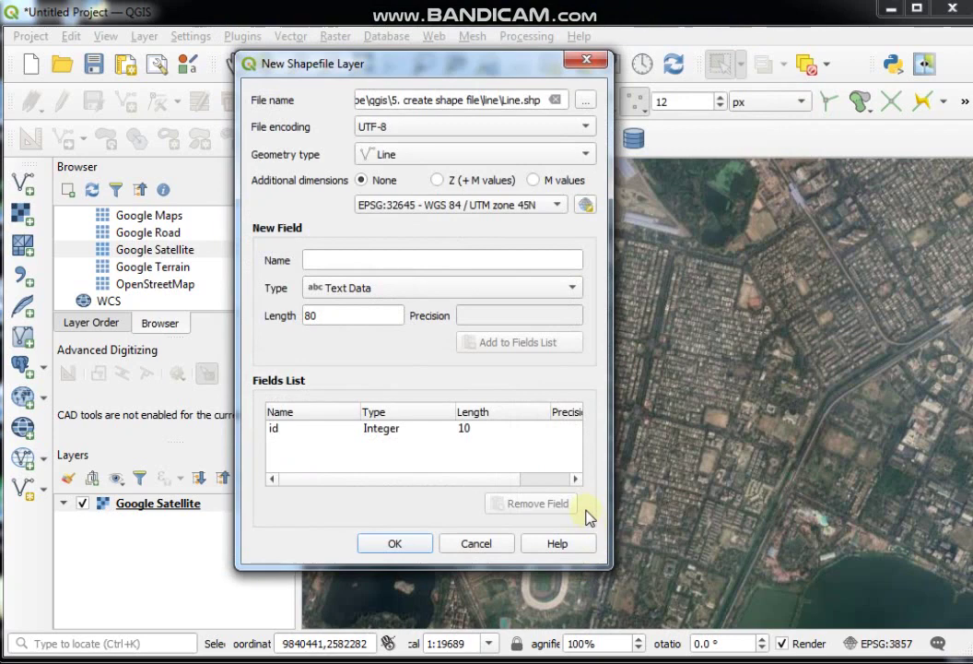
Add a text data field called Name with length 50 to the fields list and create the shapefile layer.
{"action": "left_click", "coordinate": [374, 260]}
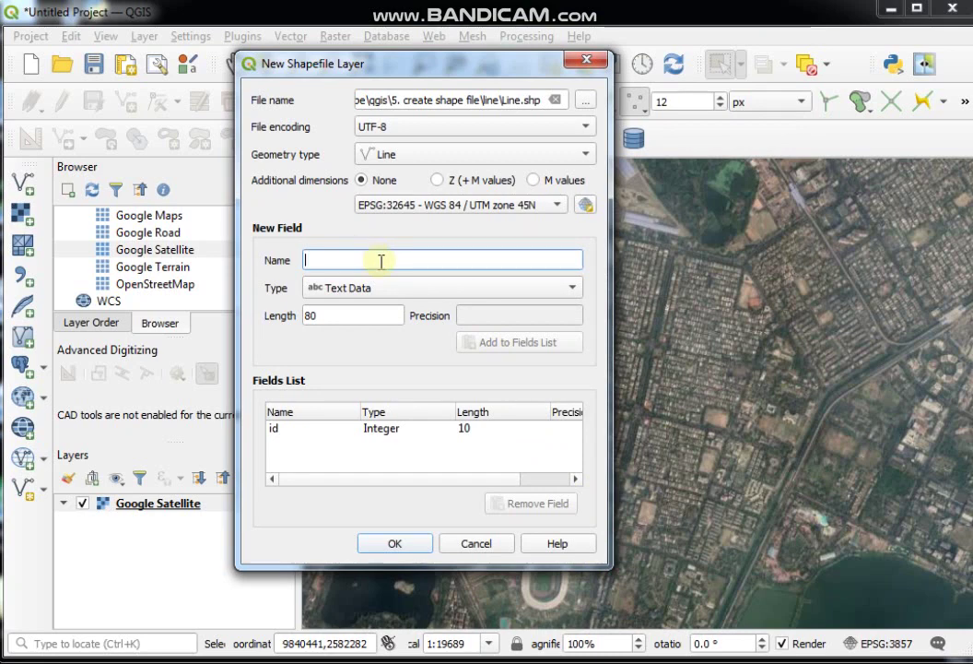
{"action": "type", "text": "Name"}
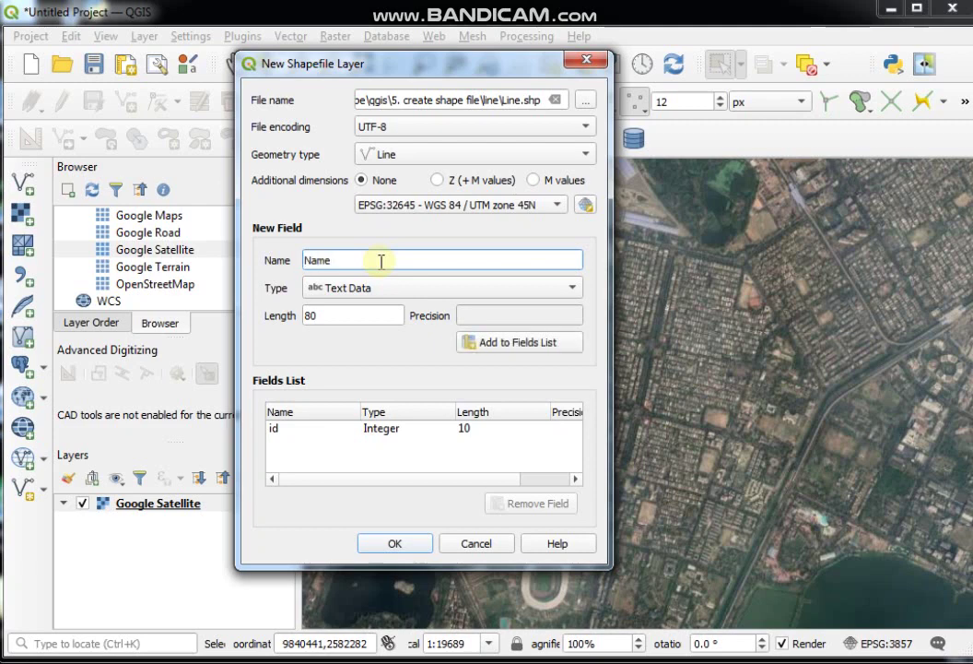
{"action": "left_click", "coordinate": [574, 292]}
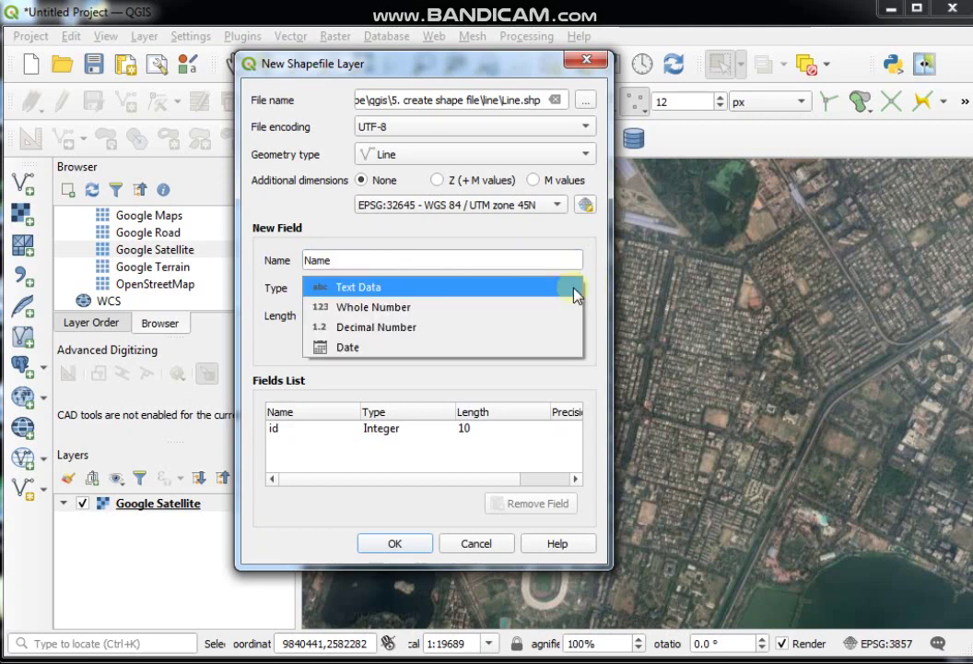
{"action": "left_click", "coordinate": [440, 293]}
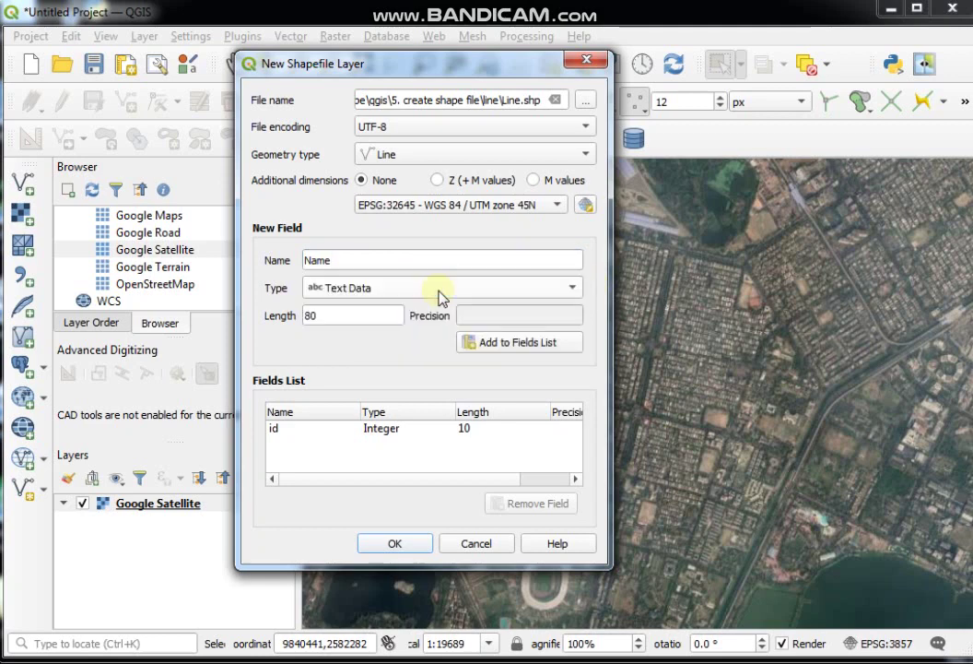
{"action": "left_click_drag", "start_coordinate": [333, 316], "coordinate": [263, 314]}
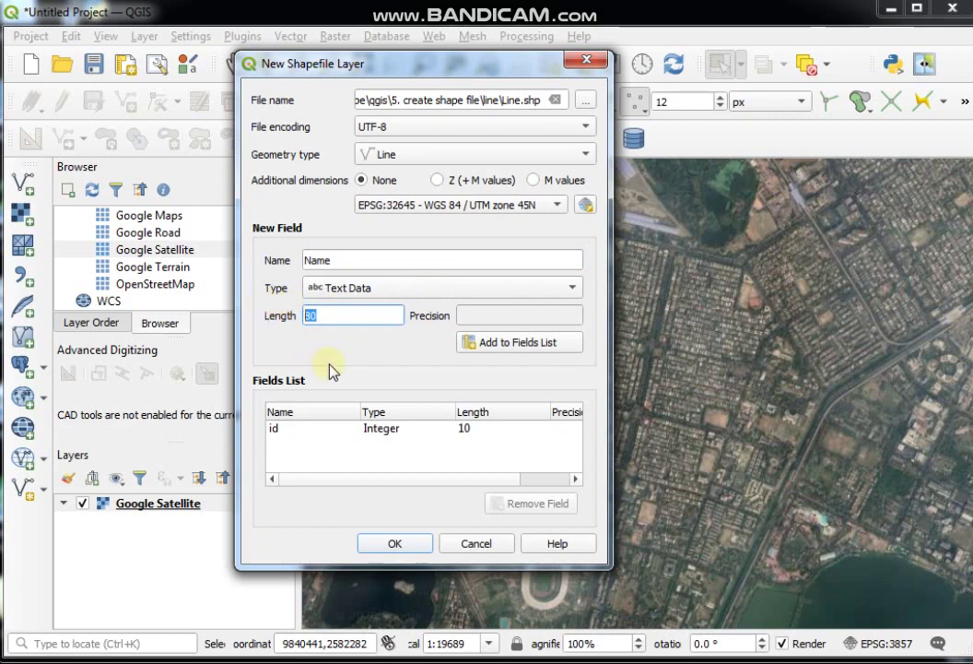
{"action": "type", "text": "50"}
{"action": "left_click", "coordinate": [517, 349]}
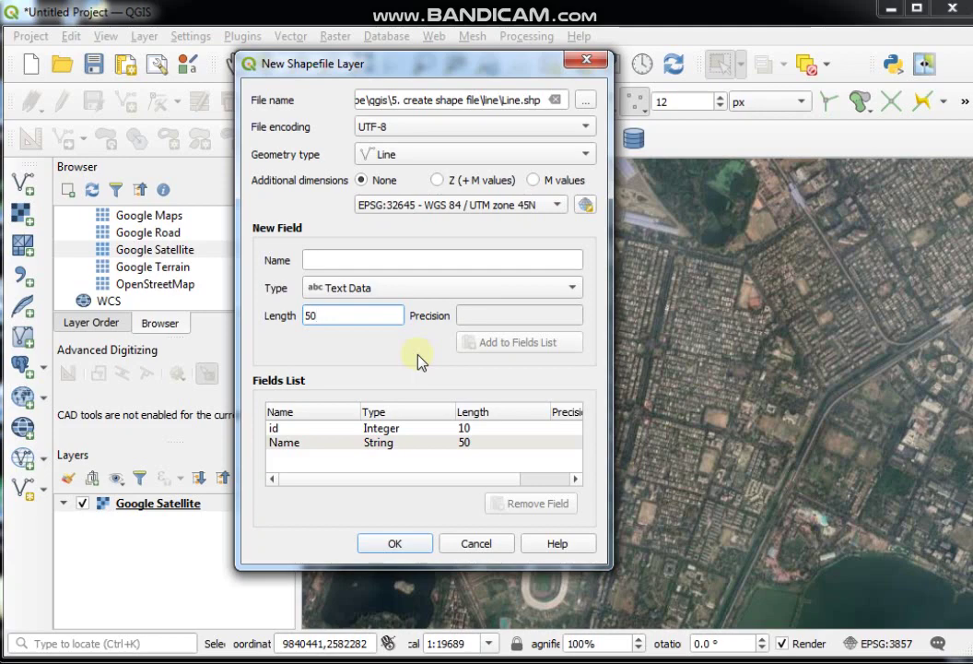
{"action": "left_click", "coordinate": [404, 544]}
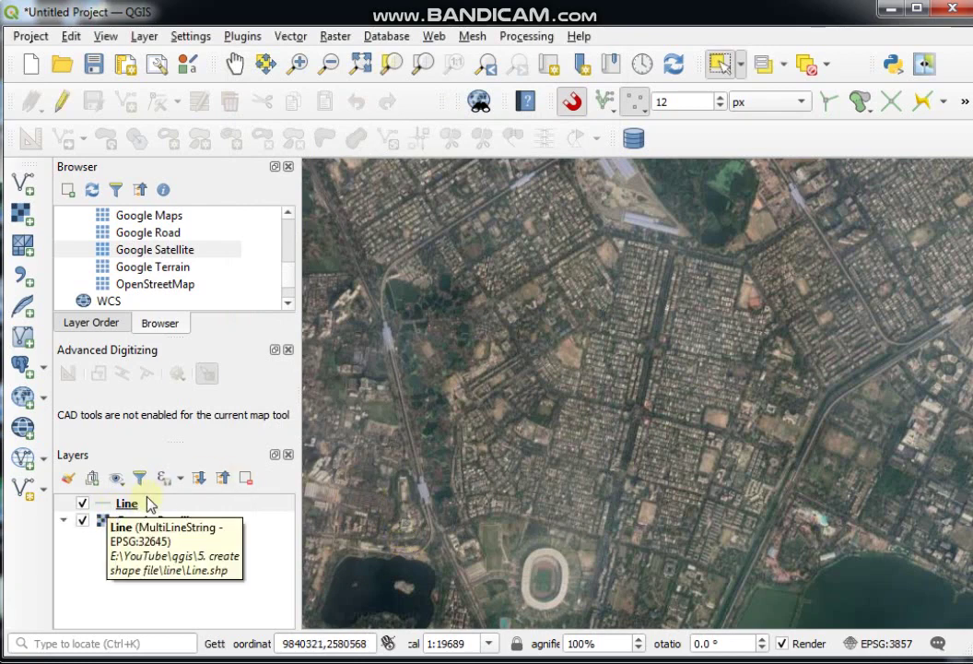
Style the Line layer with the topo main road preset symbol and apply it.
{"action": "left_click", "coordinate": [104, 505]}
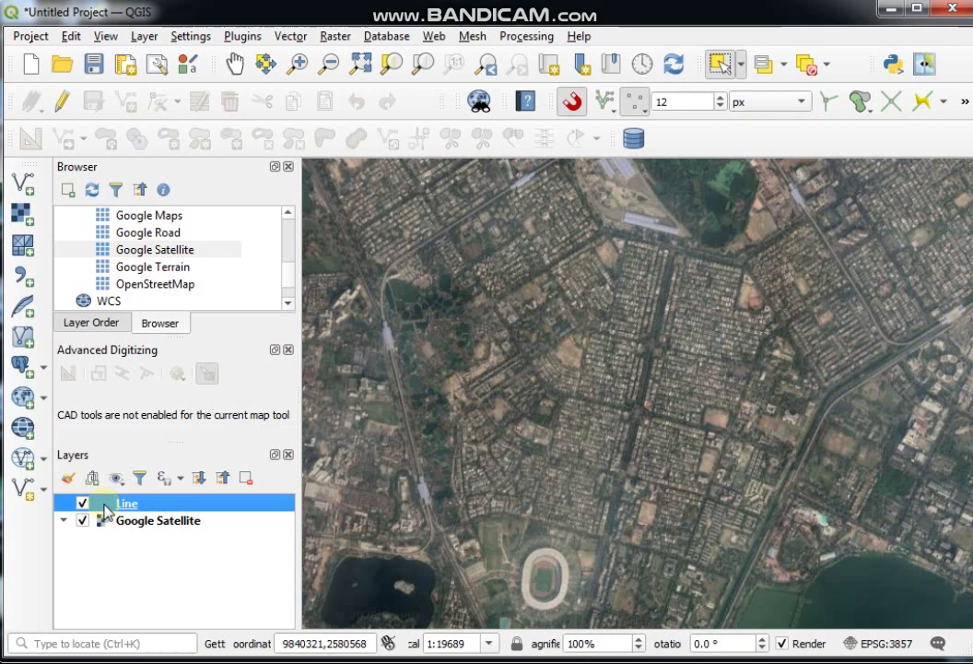
{"action": "left_click", "coordinate": [130, 519]}
{"action": "left_click", "coordinate": [104, 505]}
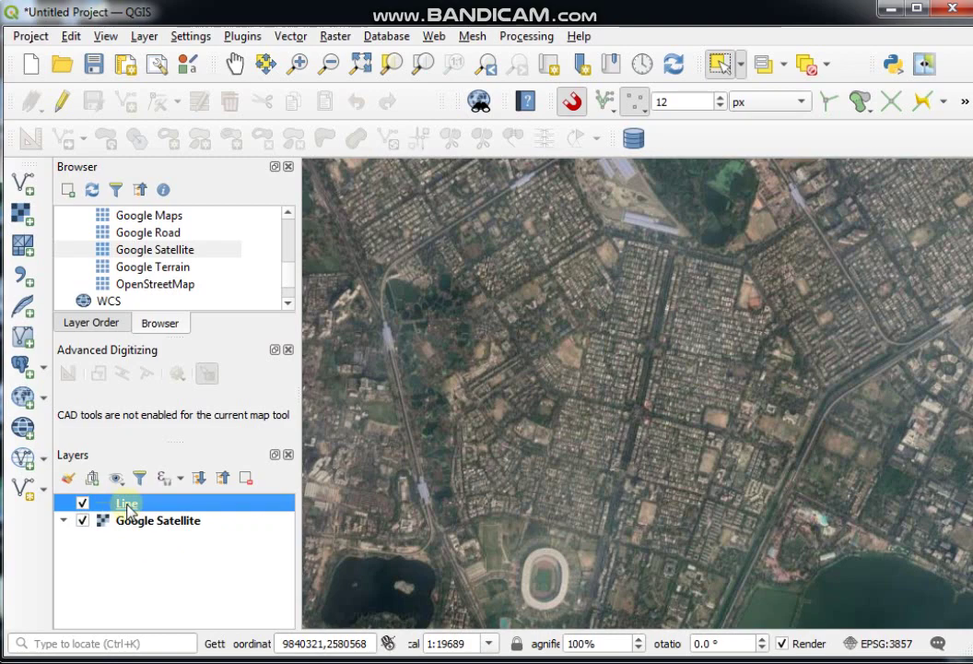
{"action": "right_click", "coordinate": [128, 505]}
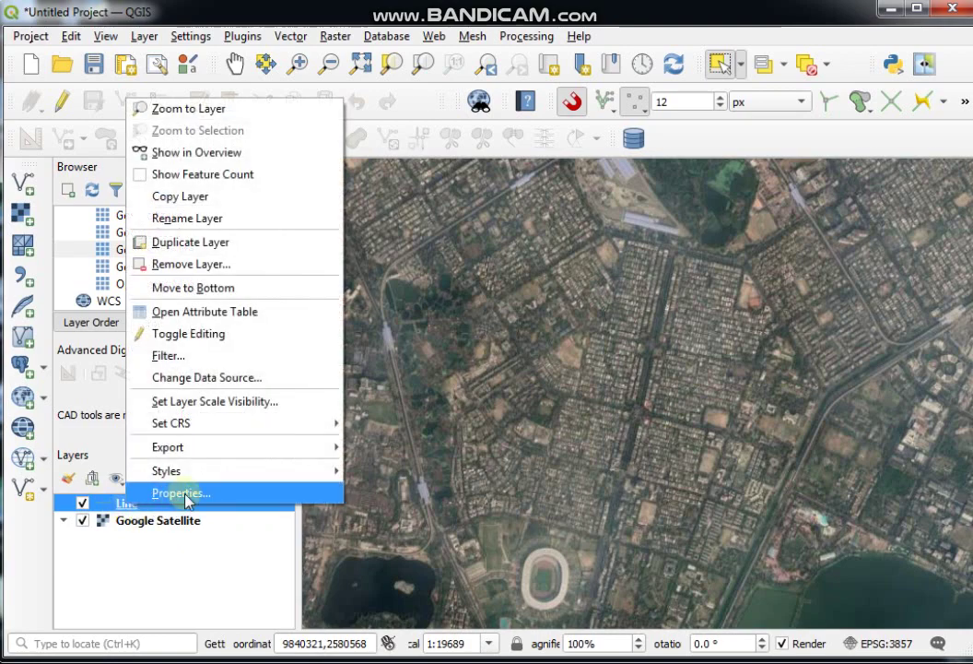
{"action": "left_click", "coordinate": [184, 494]}
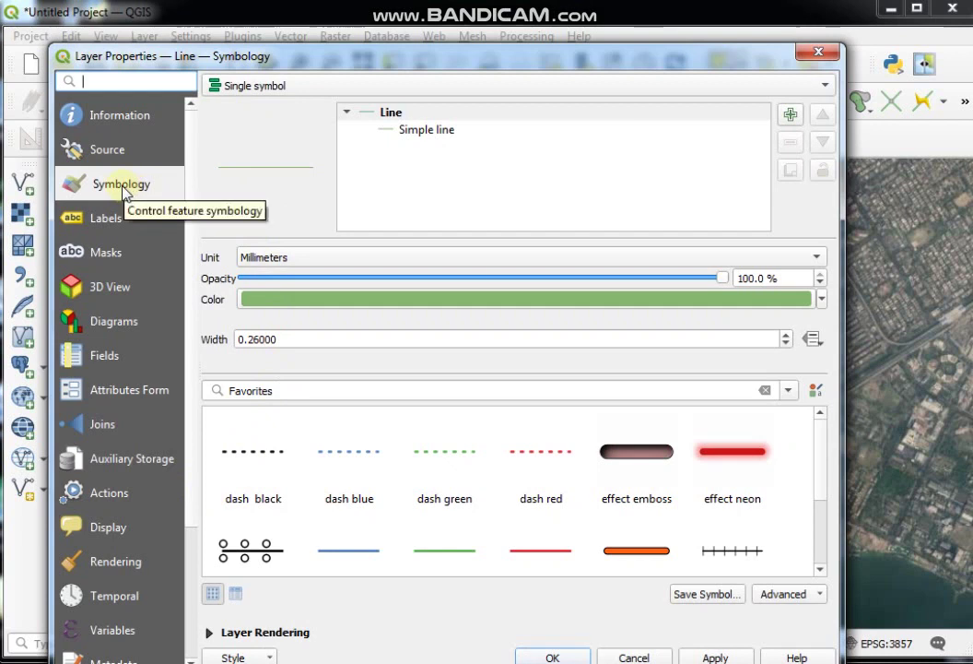
{"action": "mouse_move", "coordinate": [738, 456]}
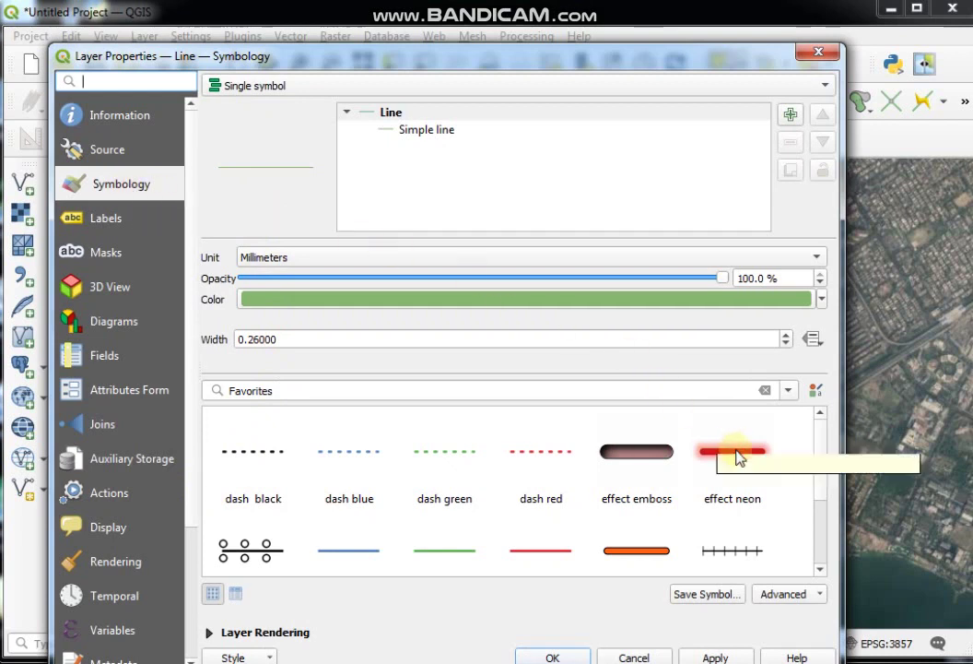
{"action": "left_click", "coordinate": [637, 551]}
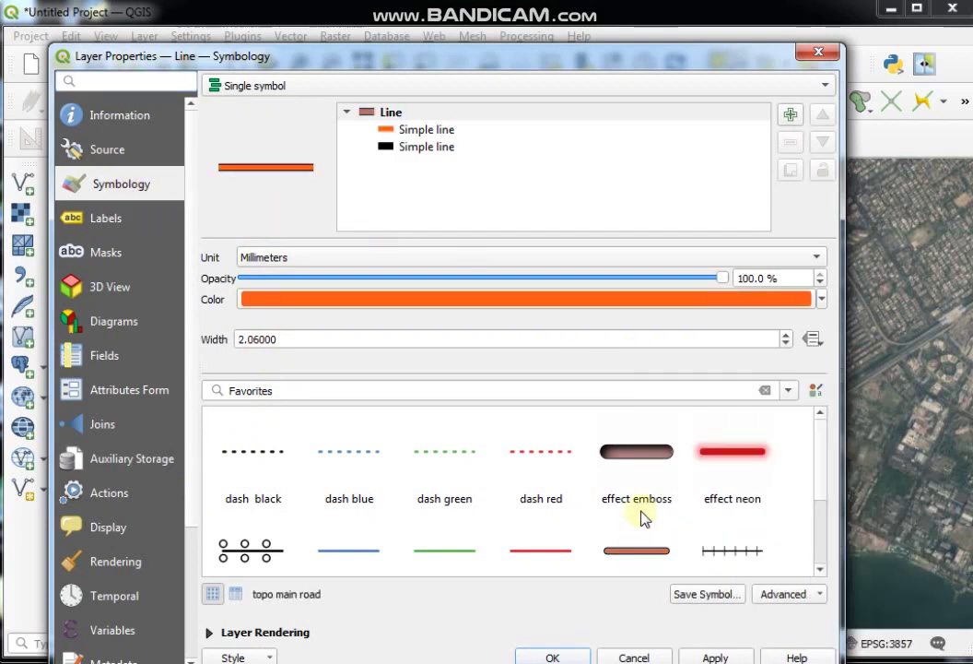
{"action": "left_click_drag", "start_coordinate": [647, 65], "coordinate": [651, 41]}
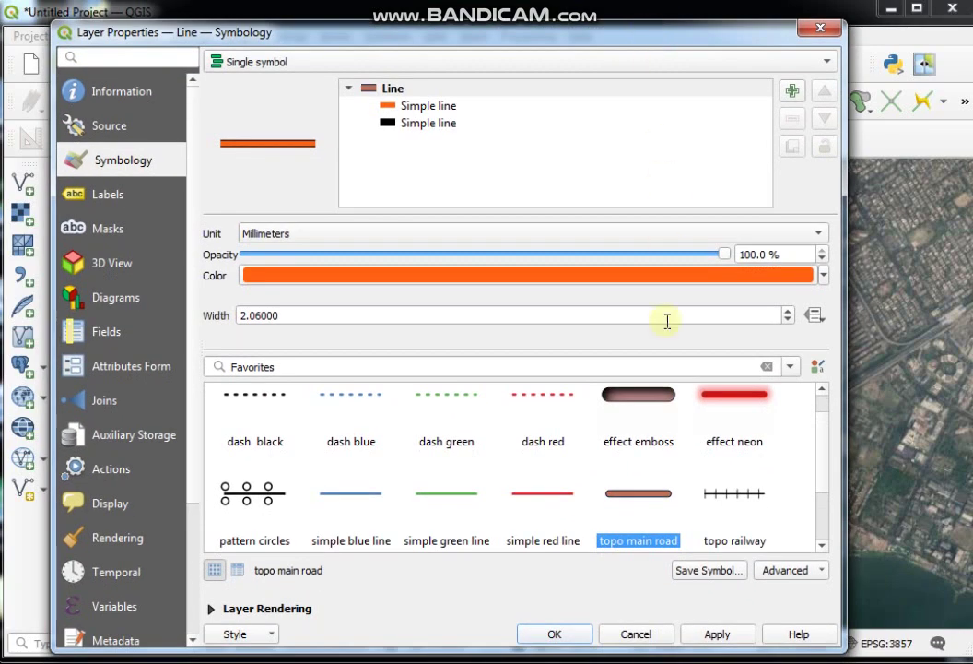
{"action": "left_click", "coordinate": [720, 638]}
{"action": "left_click", "coordinate": [554, 636]}
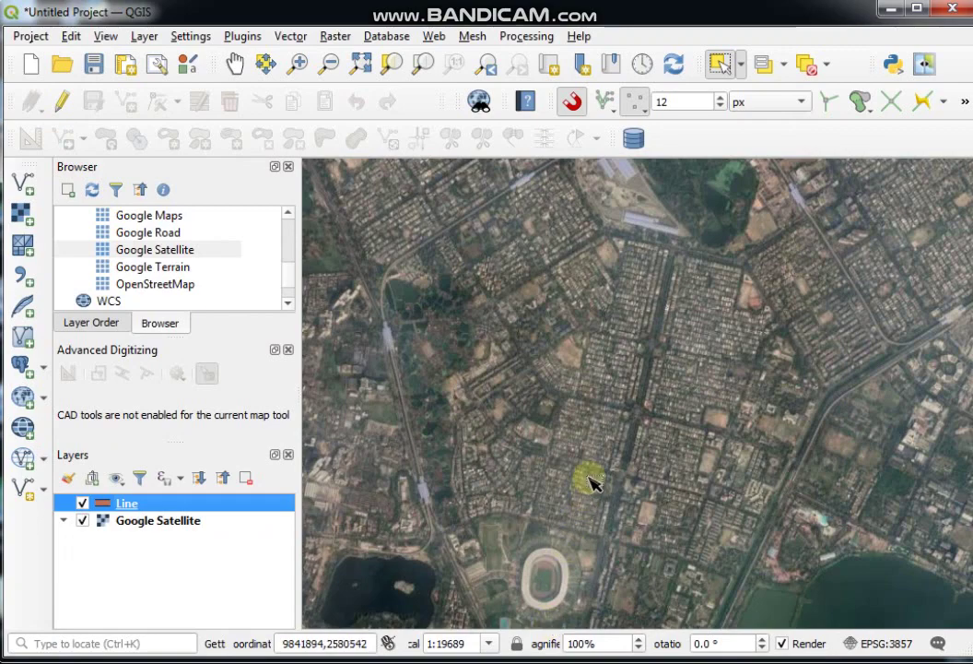
Enable editing on the Line layer and start a new line feature at the north end of the main avenue.
{"action": "key", "text": "ctrl+plus"}
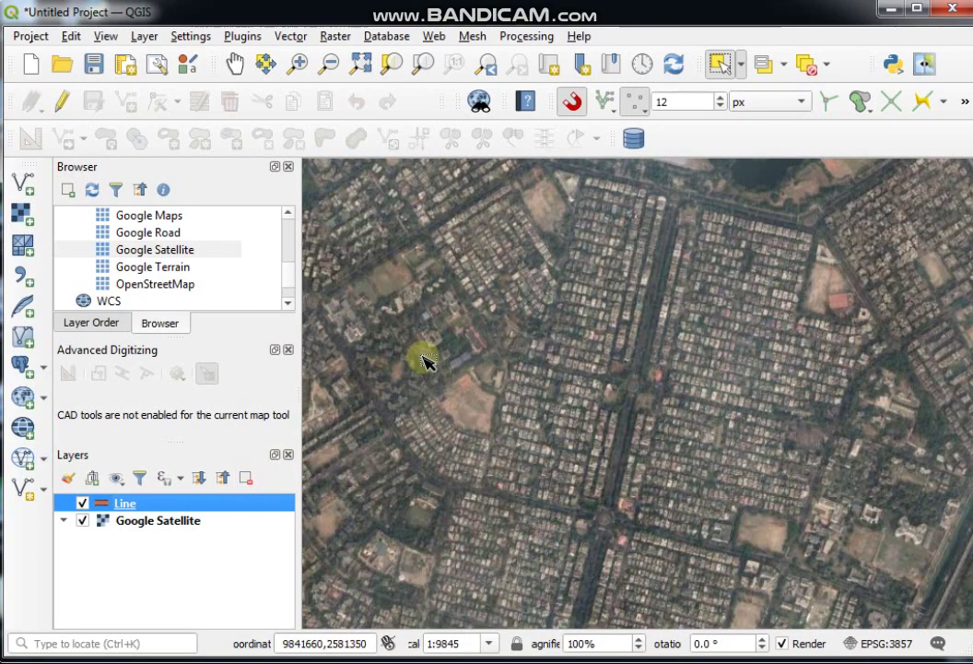
{"action": "left_click", "coordinate": [61, 103]}
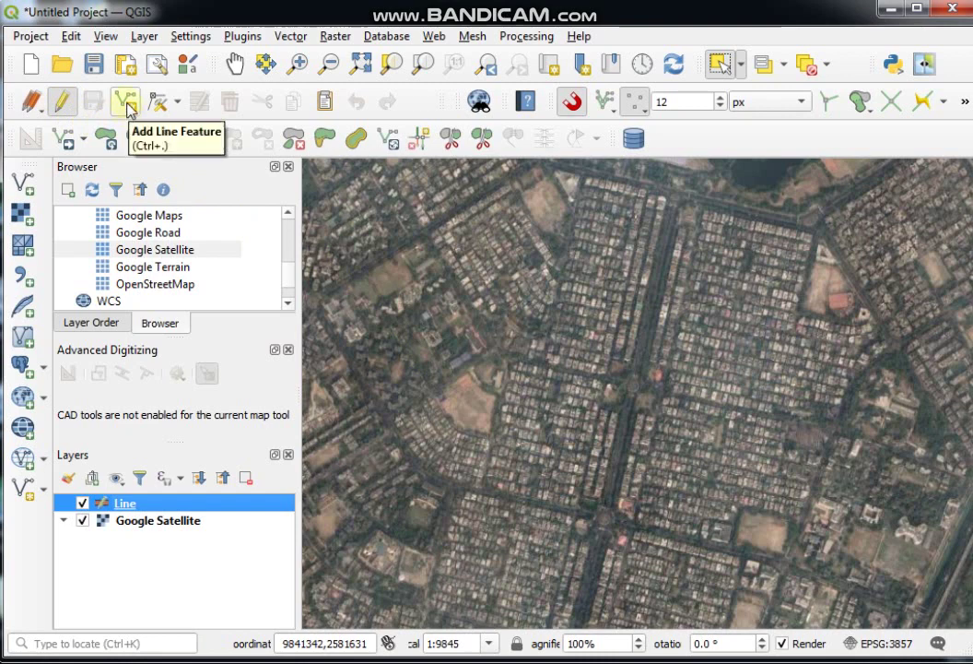
{"action": "left_click", "coordinate": [125, 102]}
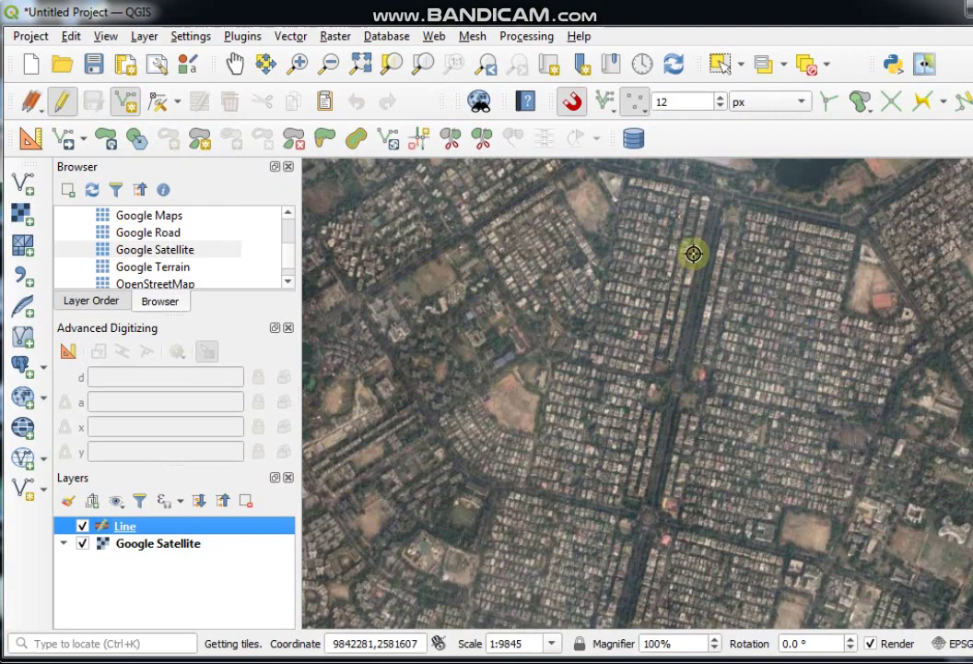
{"action": "left_click_drag", "start_coordinate": [741, 248], "coordinate": [676, 278]}
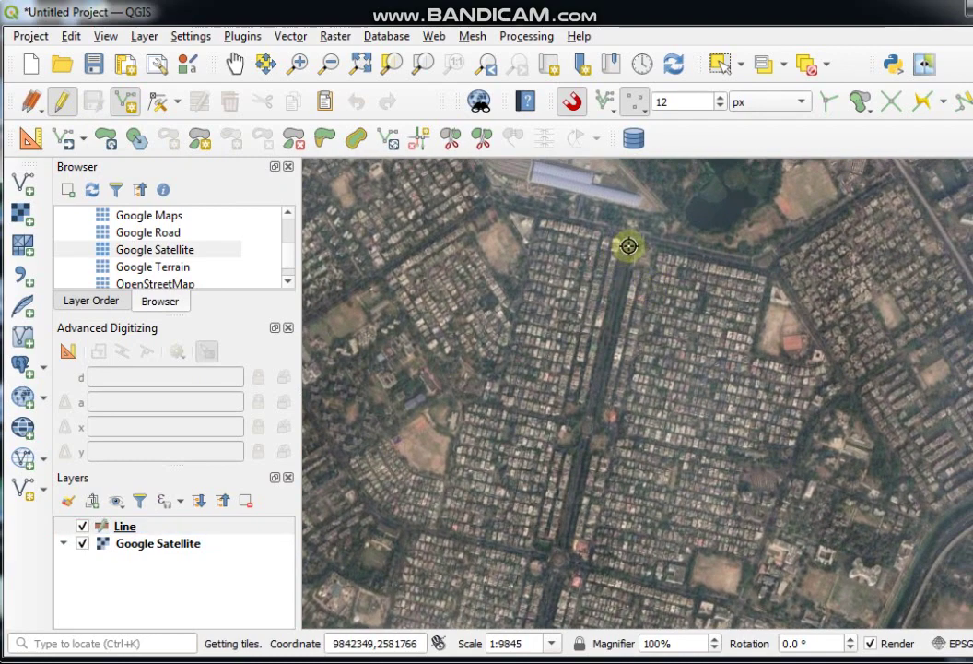
{"action": "scroll", "coordinate": [629, 245], "scroll_direction": "up", "scroll_amount": 1}
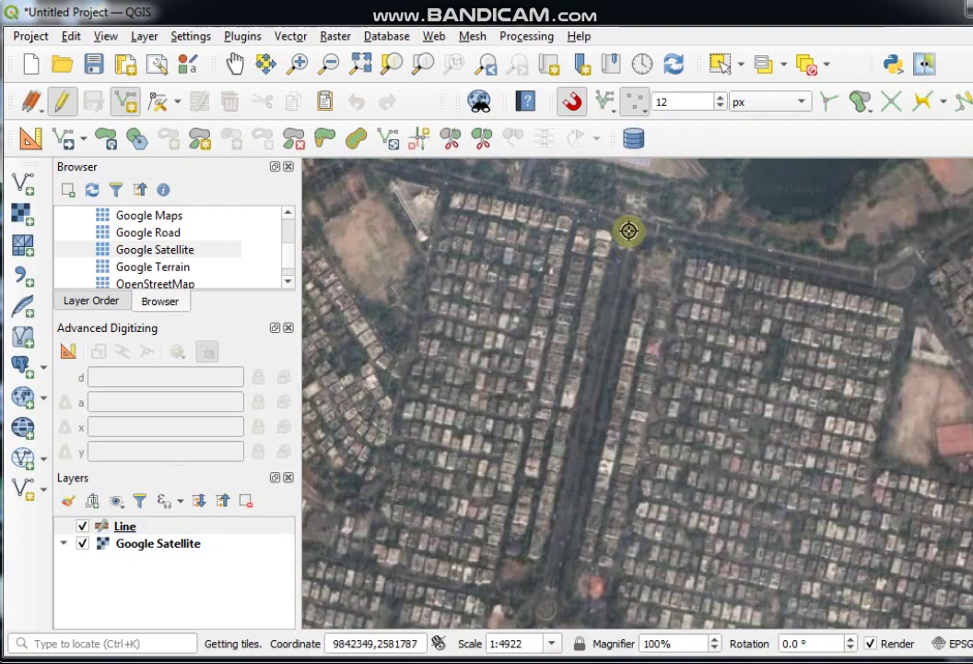
{"action": "left_click", "coordinate": [630, 223]}
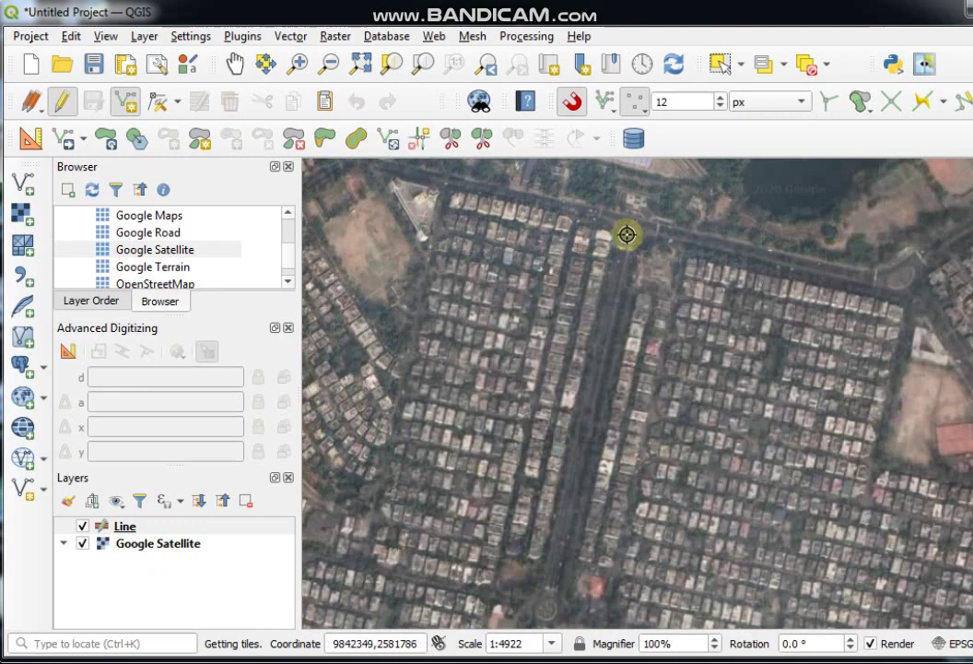
Trace the avenue southward past the stadium and the blue sports fields to the southwest road junction, and finish the line.
{"action": "left_click_drag", "start_coordinate": [587, 450], "coordinate": [604, 278]}
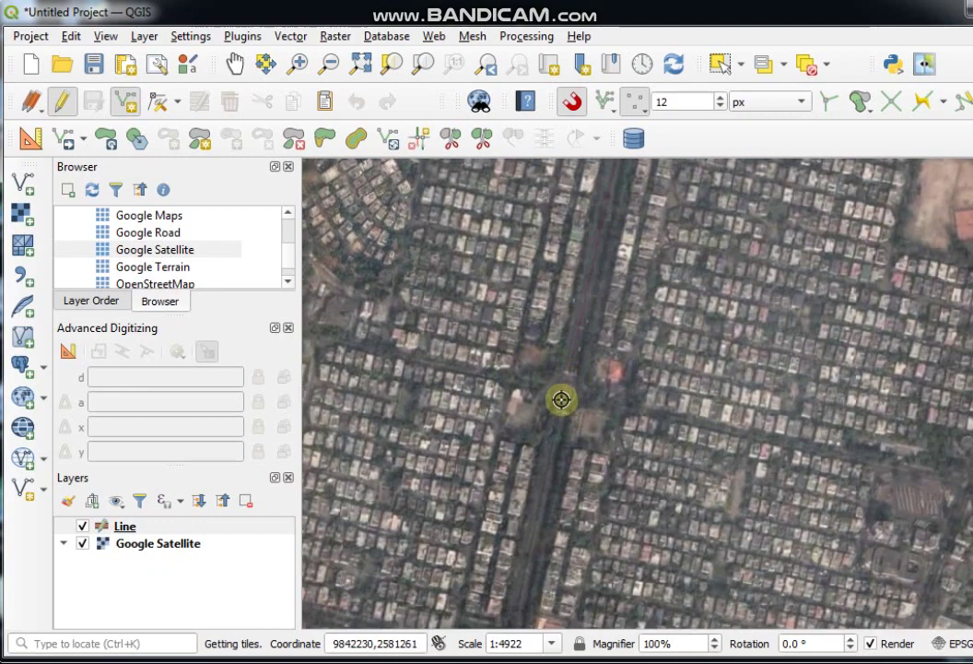
{"action": "left_click_drag", "start_coordinate": [536, 499], "coordinate": [581, 293]}
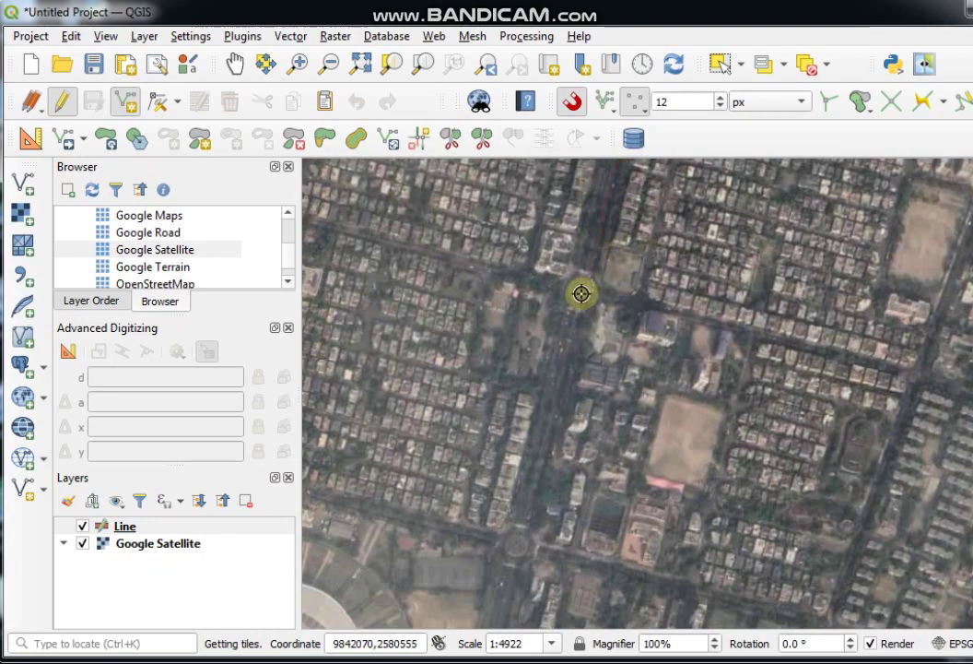
{"action": "left_click_drag", "start_coordinate": [546, 469], "coordinate": [555, 288]}
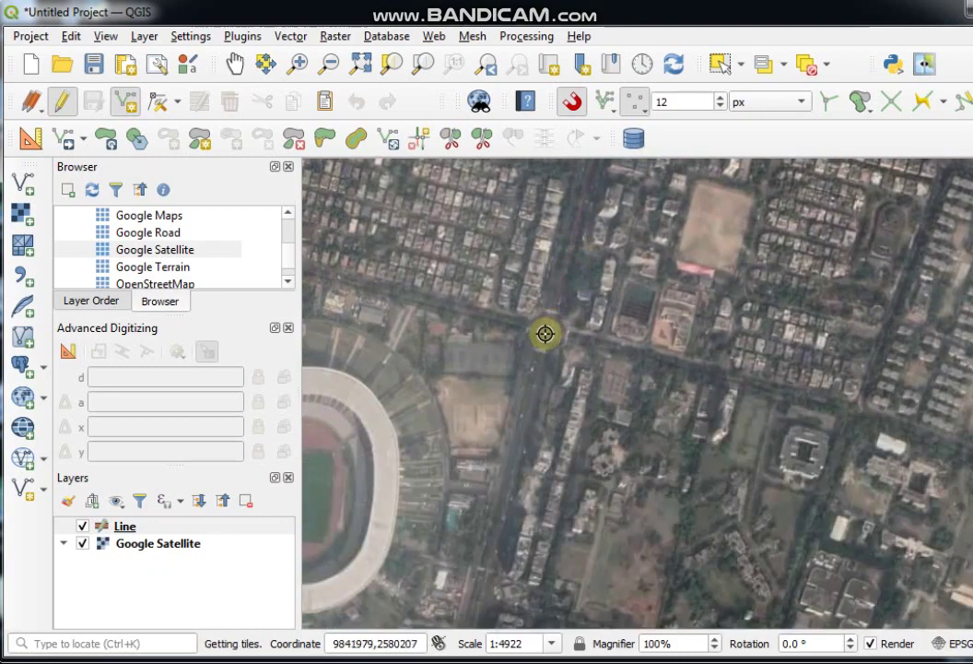
{"action": "left_click_drag", "start_coordinate": [508, 506], "coordinate": [562, 191]}
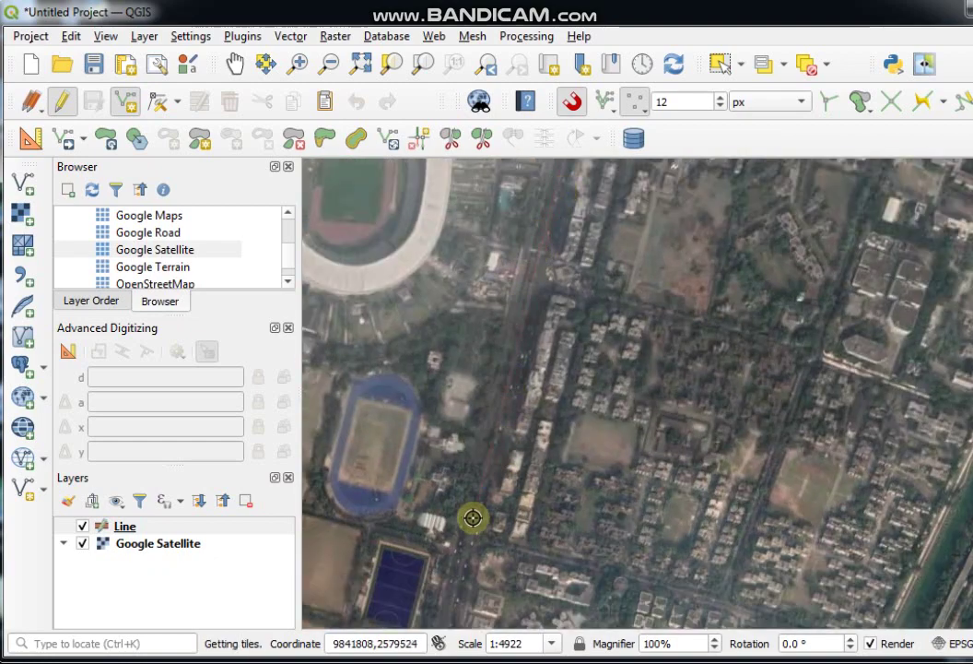
{"action": "left_click_drag", "start_coordinate": [467, 543], "coordinate": [526, 197]}
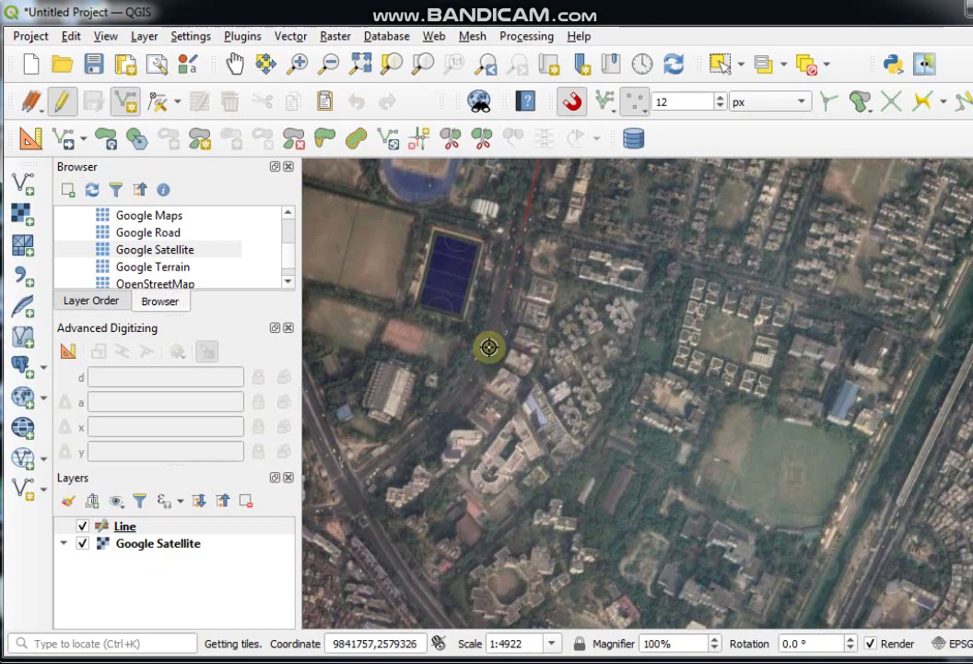
{"action": "left_click", "coordinate": [462, 388]}
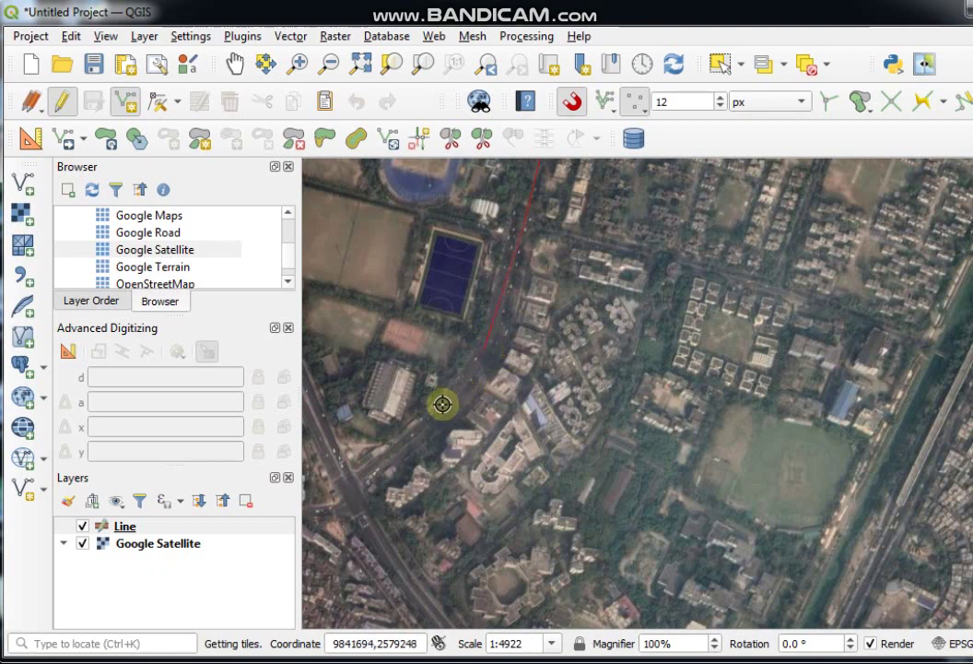
{"action": "left_click", "coordinate": [421, 421]}
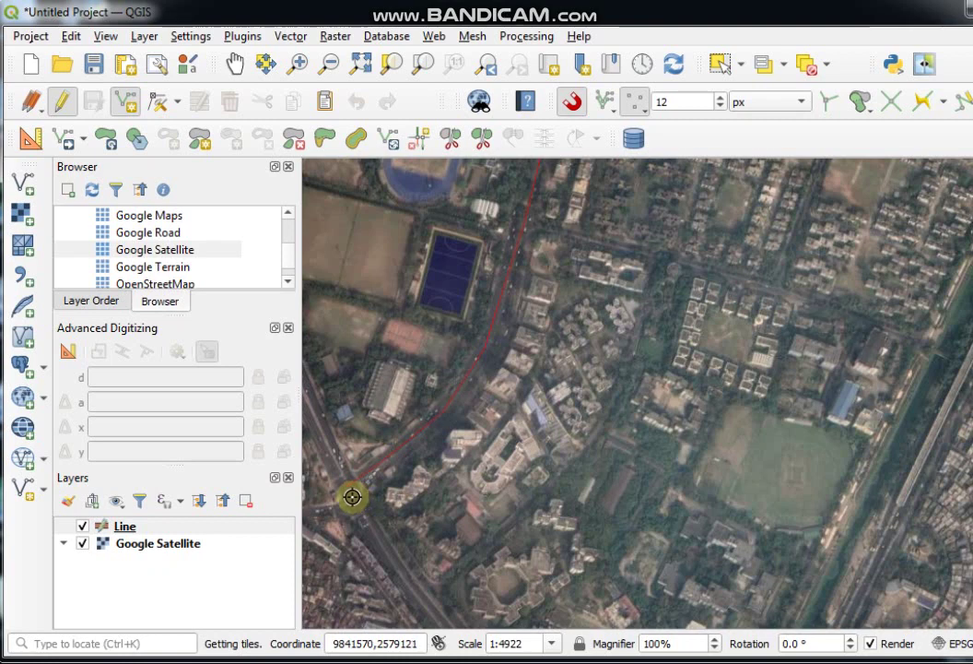
{"action": "right_click", "coordinate": [353, 497]}
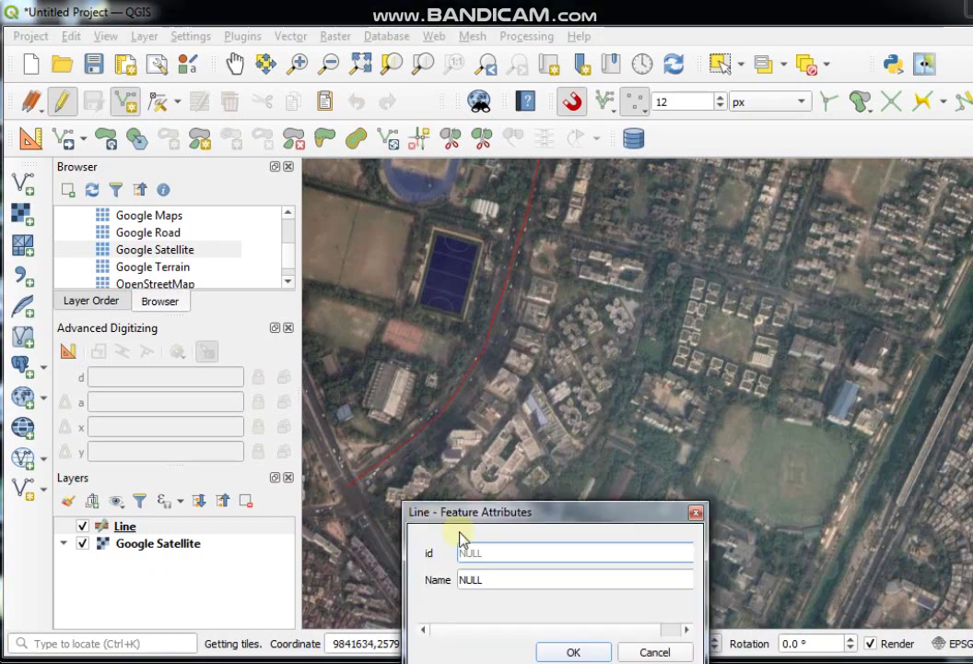
Give the traced avenue line the id 1 and the Name A, and save its attributes.
{"action": "left_click_drag", "start_coordinate": [505, 518], "coordinate": [523, 254]}
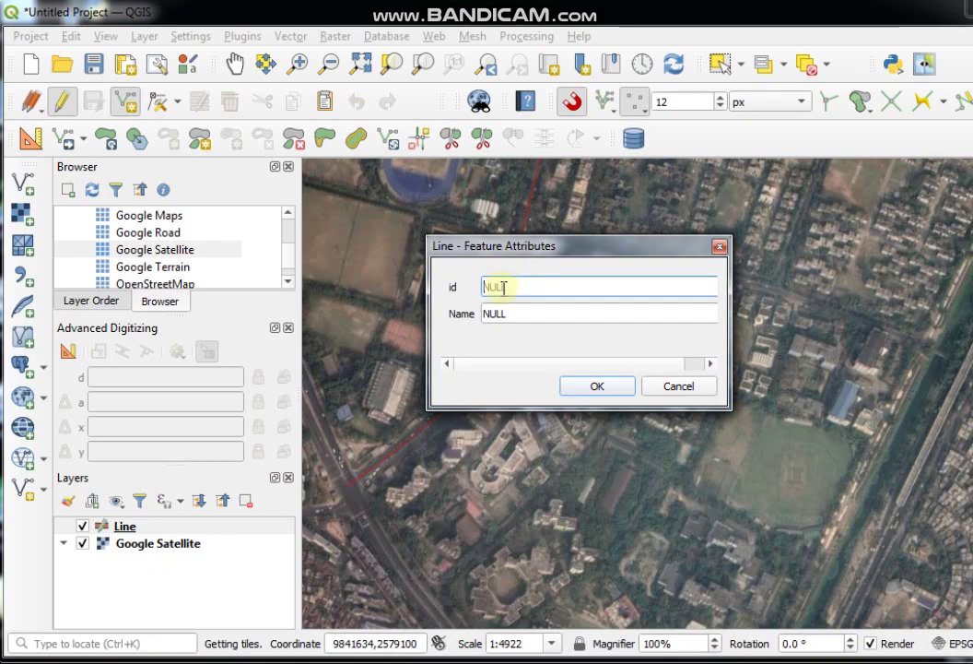
{"action": "type", "text": "2"}
{"action": "key", "text": "BackSpace"}
{"action": "type", "text": "1"}
{"action": "left_click", "coordinate": [503, 313]}
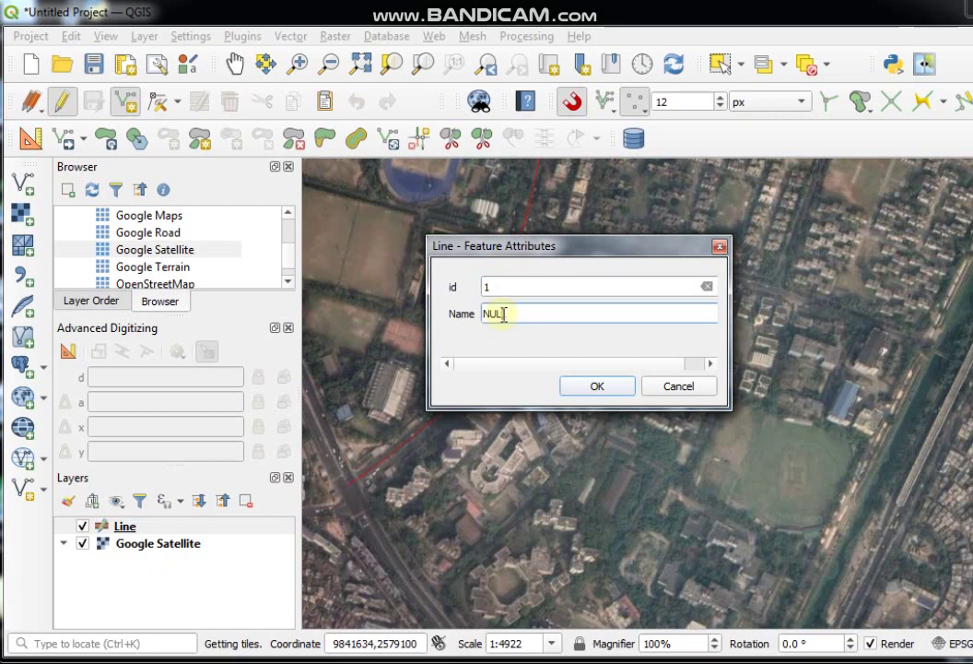
{"action": "type", "text": "a"}
{"action": "key", "text": "BackSpace"}
{"action": "type", "text": "A"}
{"action": "left_click", "coordinate": [605, 386]}
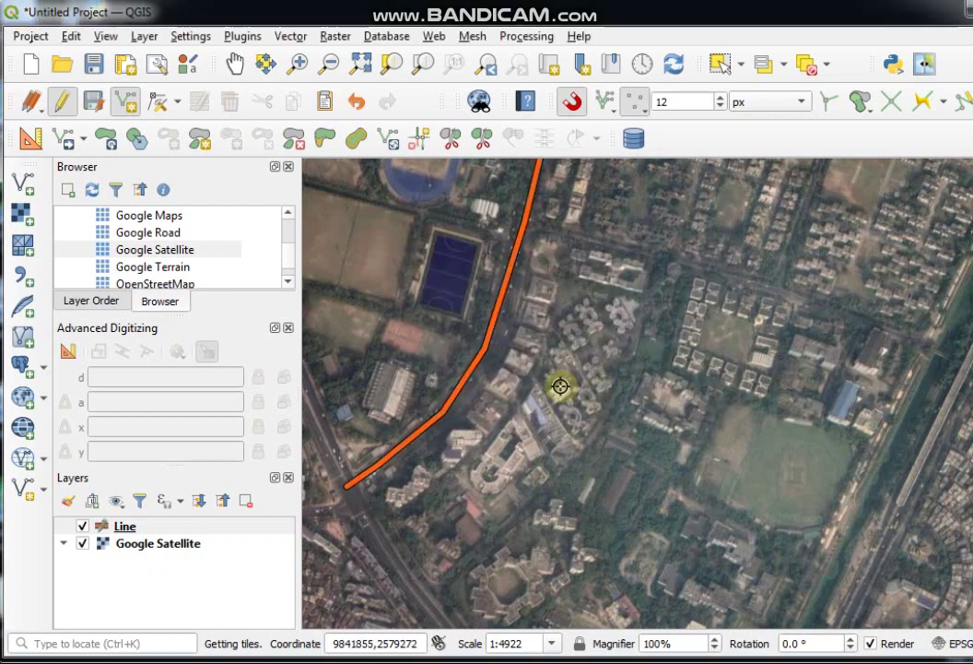
Draw a second line feature along the cross street, running west to east through its junction with the traced avenue.
{"action": "scroll", "coordinate": [583, 347], "scroll_direction": "down", "scroll_amount": 1}
{"action": "scroll", "coordinate": [629, 293], "scroll_direction": "down", "scroll_amount": 1}
{"action": "left_click_drag", "start_coordinate": [629, 293], "coordinate": [560, 456]}
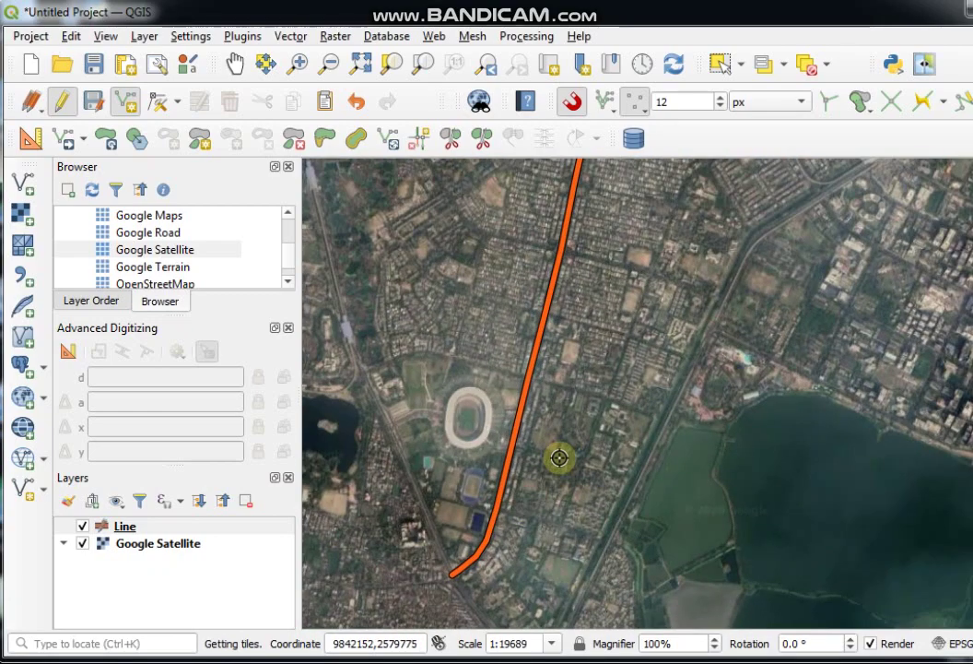
{"action": "scroll", "coordinate": [615, 319], "scroll_direction": "down", "scroll_amount": 1}
{"action": "scroll", "coordinate": [616, 323], "scroll_direction": "up", "scroll_amount": 1}
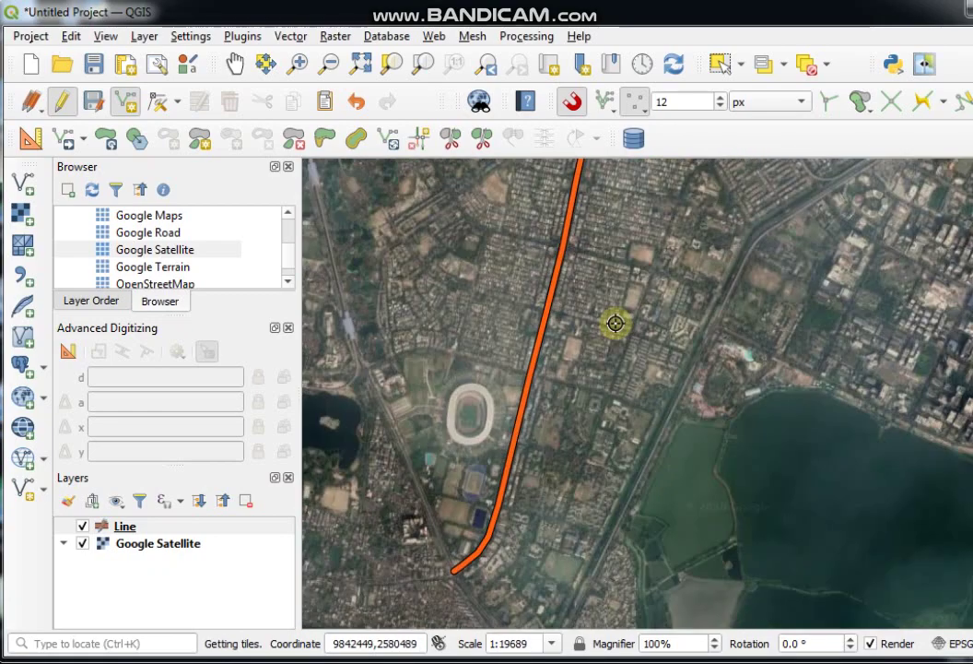
{"action": "scroll", "coordinate": [616, 323], "scroll_direction": "up", "scroll_amount": 2}
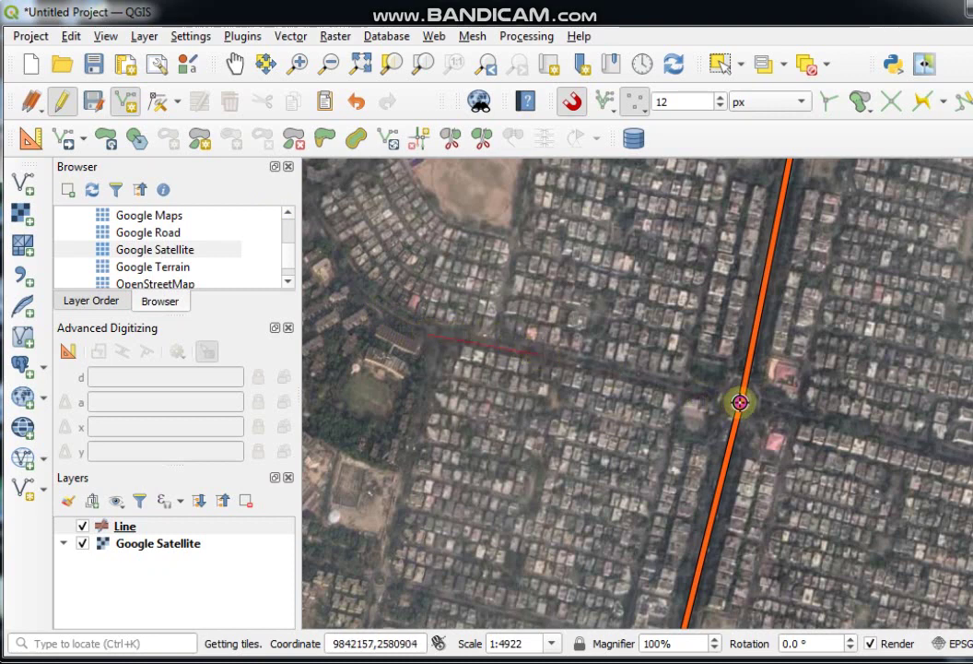
{"action": "left_click", "coordinate": [739, 402]}
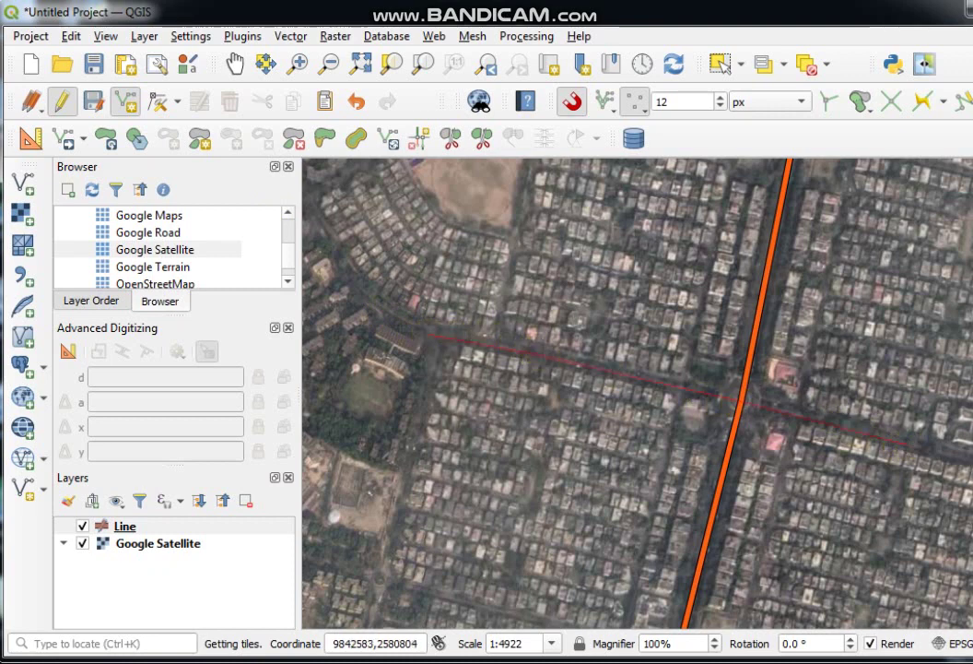
{"action": "left_click_drag", "start_coordinate": [949, 472], "coordinate": [585, 392]}
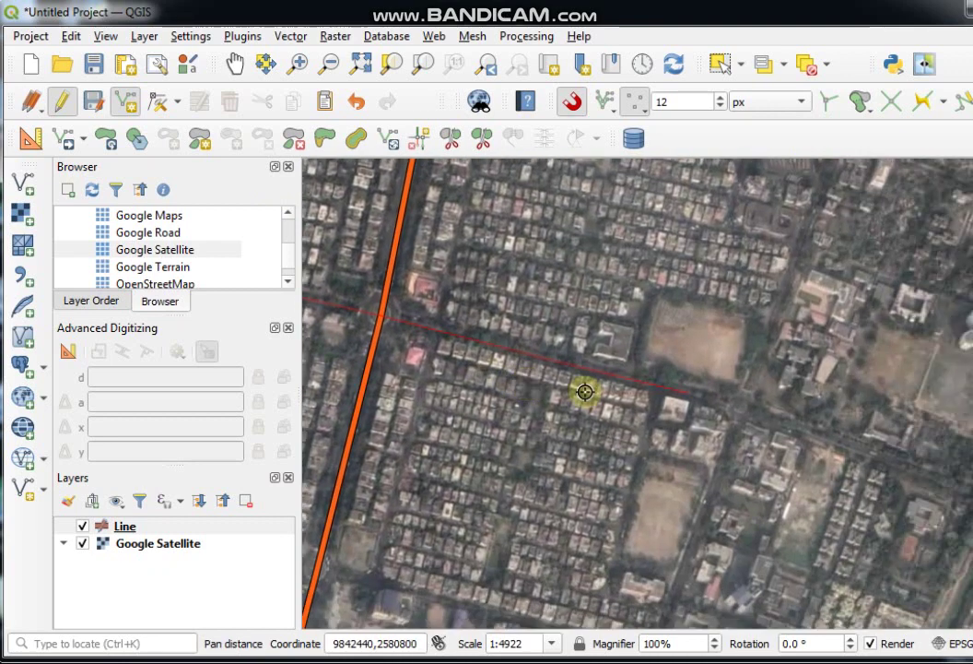
{"action": "right_click", "coordinate": [723, 409]}
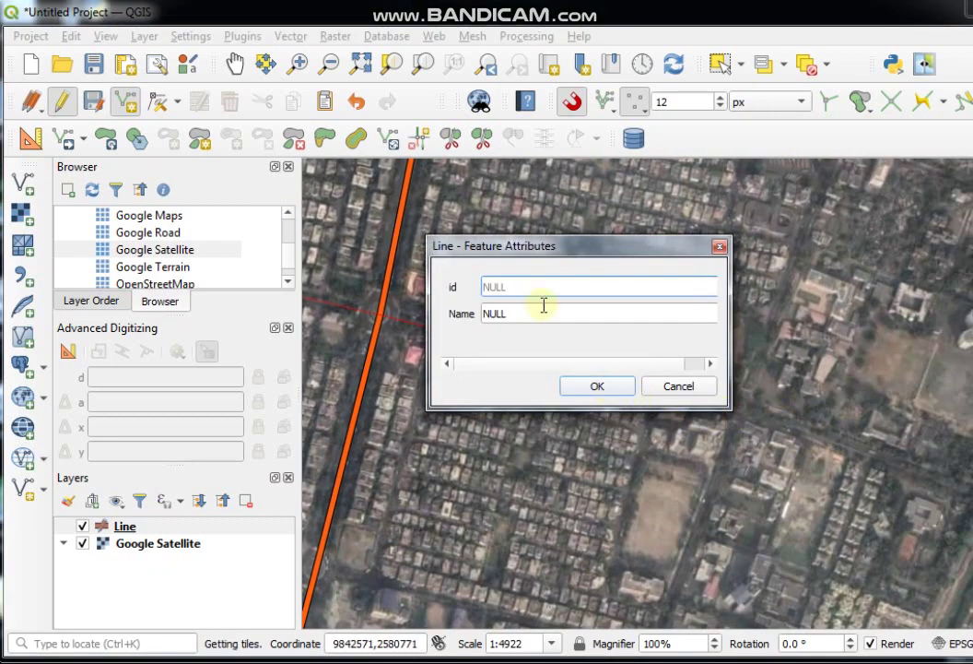
Give the cross-street line the id 2 and the Name B, and save its attributes.
{"action": "type", "text": "2"}
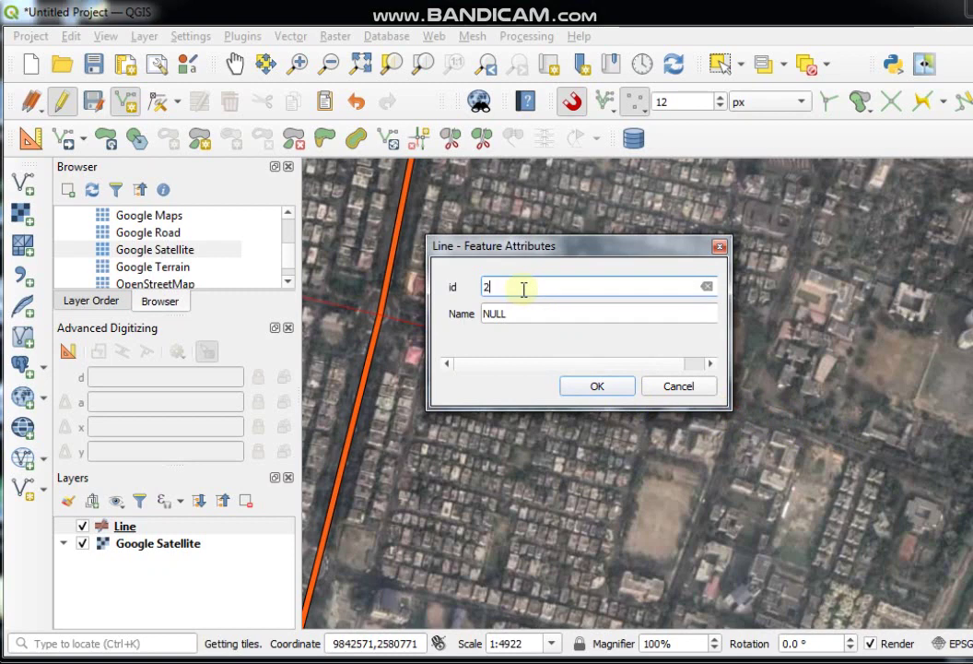
{"action": "left_click", "coordinate": [510, 314]}
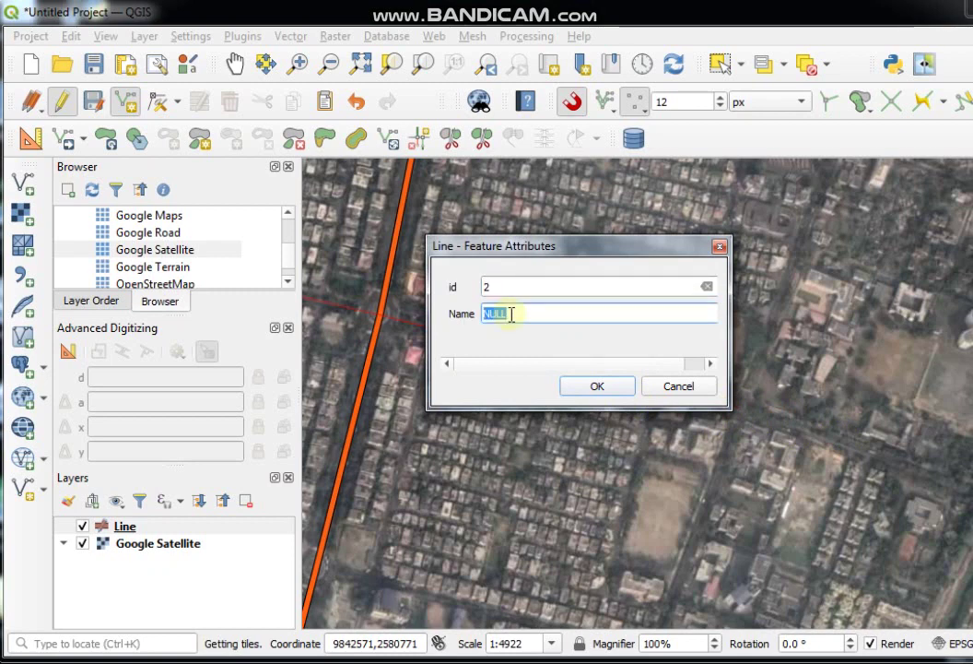
{"action": "type", "text": "B"}
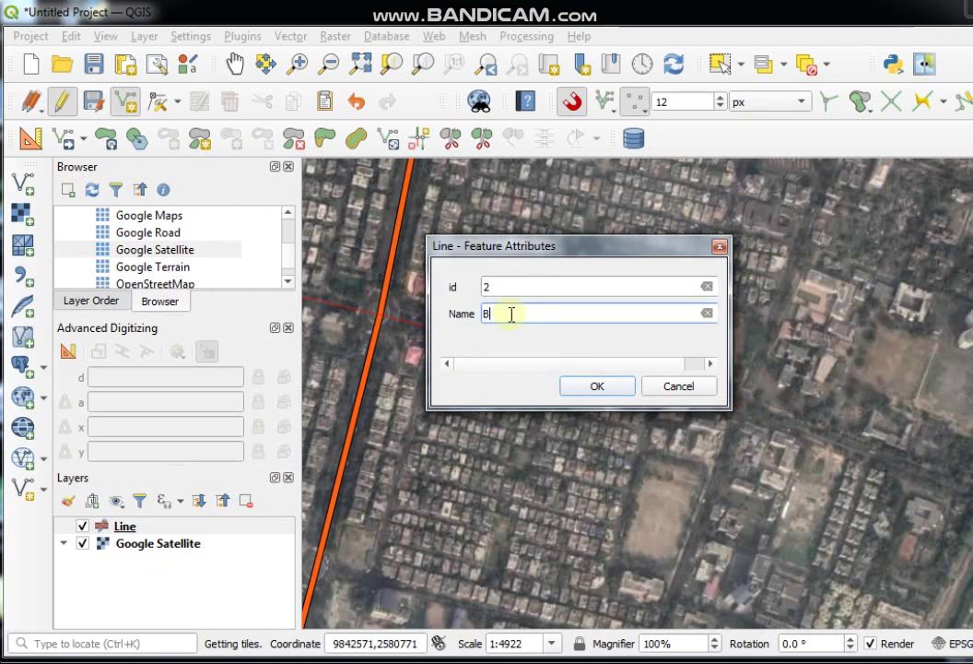
{"action": "left_click", "coordinate": [597, 387]}
{"action": "scroll", "coordinate": [682, 376], "scroll_direction": "down", "scroll_amount": 2}
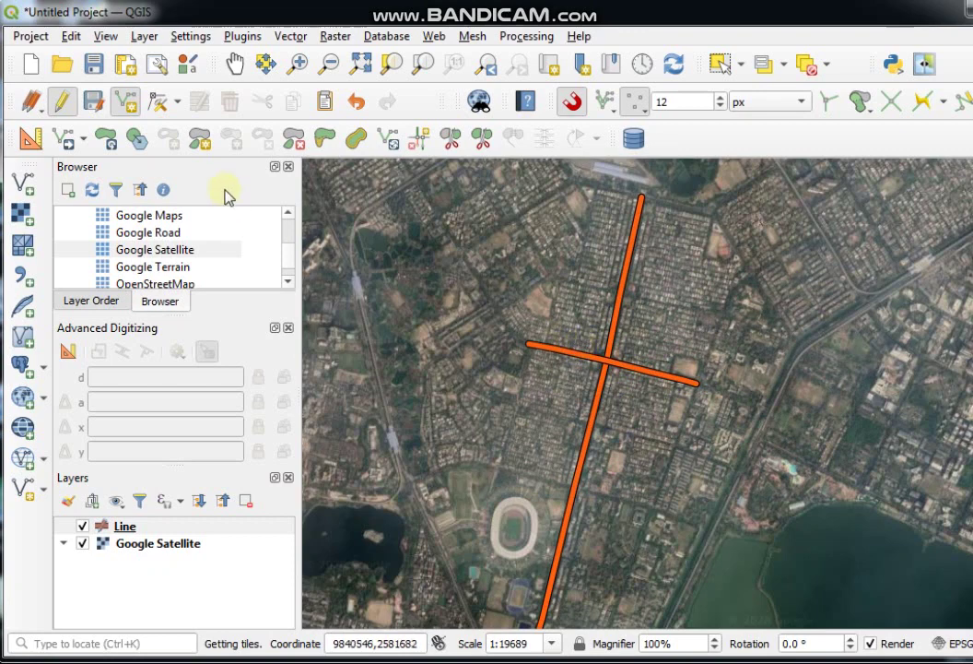
Save the edits of the Line layer and dismiss the Windows activation notice.
{"action": "left_click", "coordinate": [96, 106]}
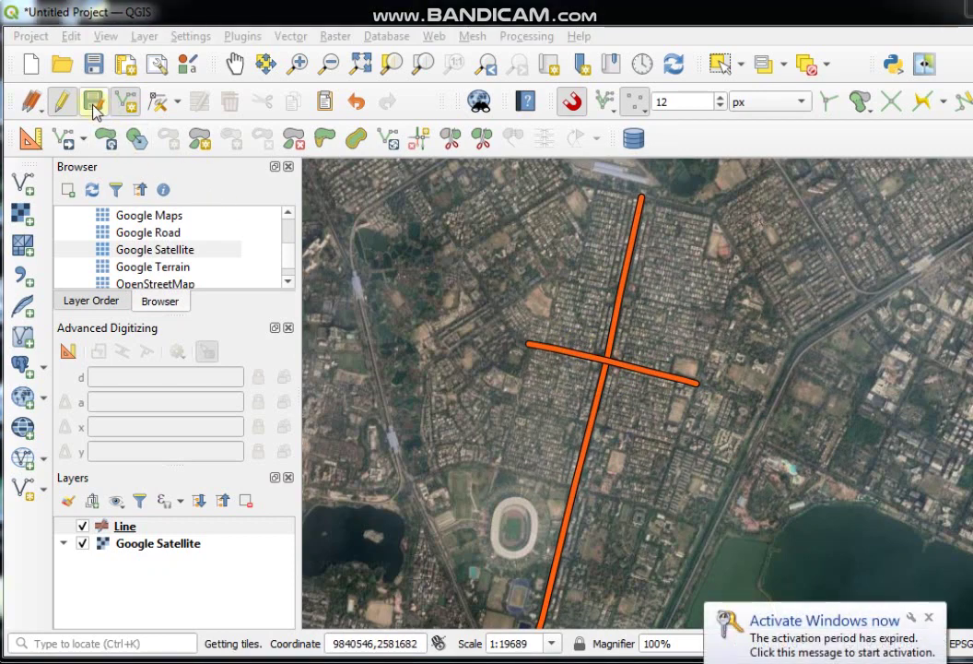
{"action": "left_click", "coordinate": [96, 106]}
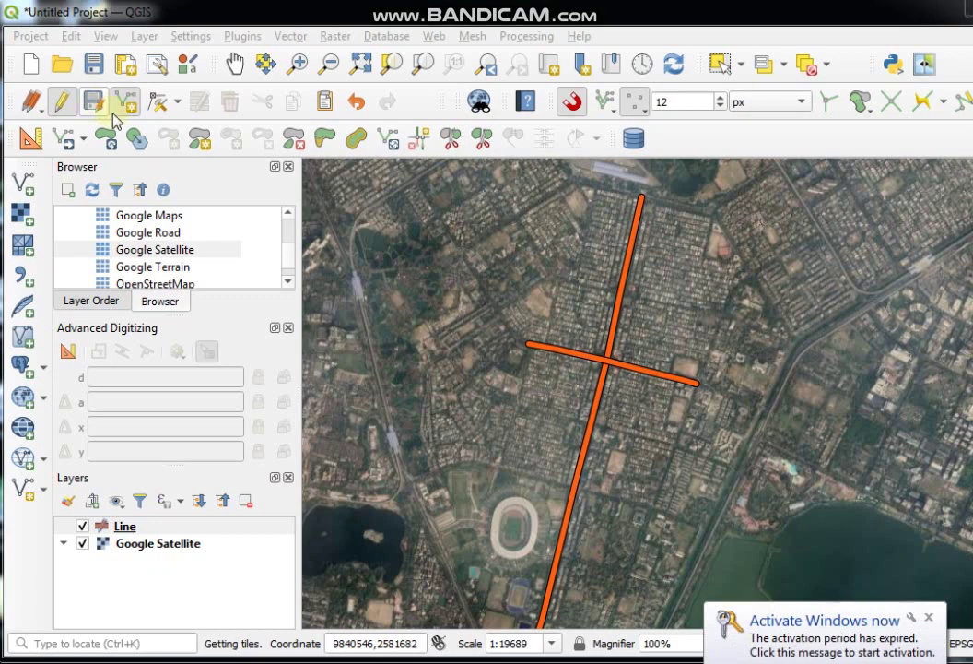
{"action": "left_click", "coordinate": [929, 616]}
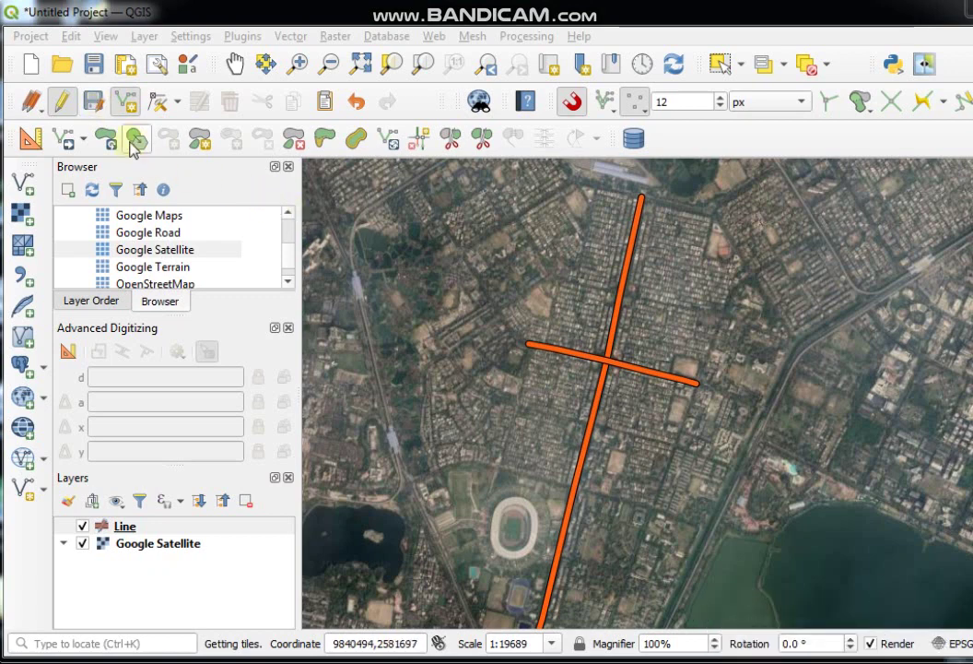
{"action": "left_click", "coordinate": [99, 107]}
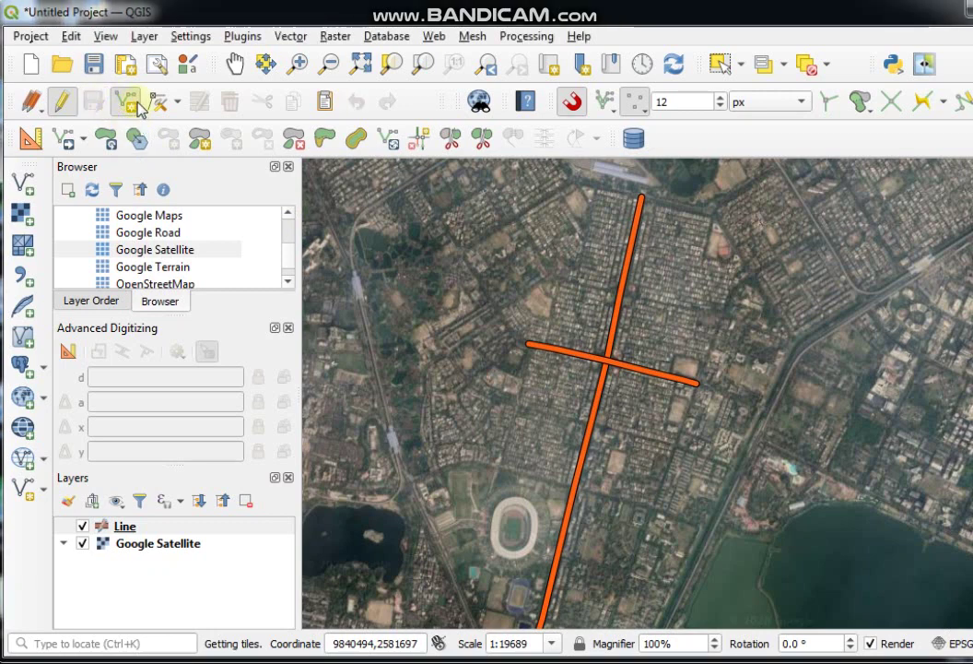
Move the avenue line's bend vertex near its southwest end northwest onto the row of cars with the Vertex Tool.
{"action": "left_click", "coordinate": [127, 101]}
{"action": "scroll", "coordinate": [645, 355], "scroll_direction": "up", "scroll_amount": 4}
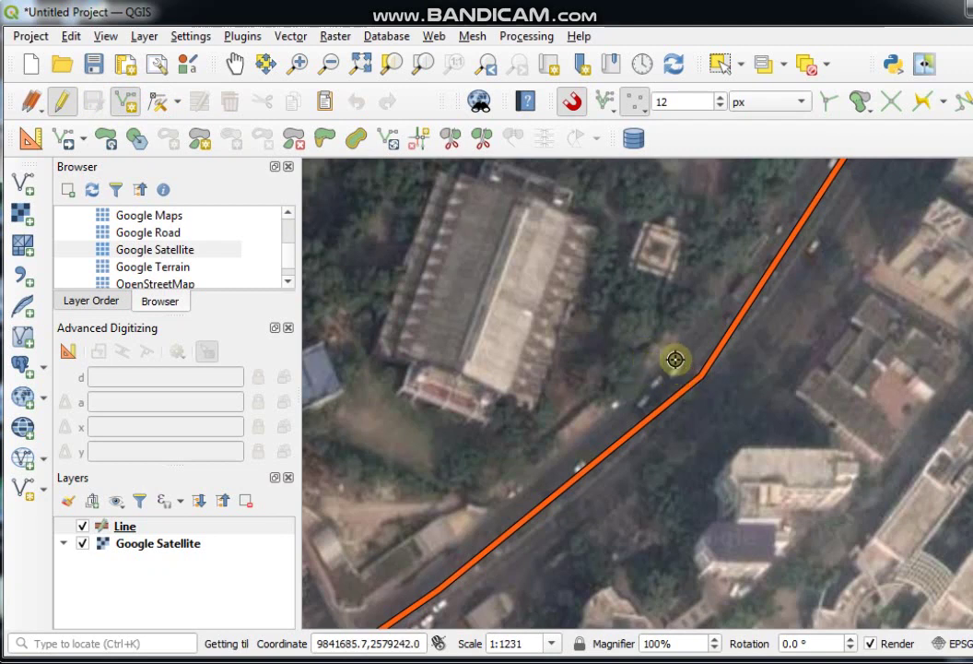
{"action": "left_click_drag", "start_coordinate": [701, 385], "coordinate": [703, 375]}
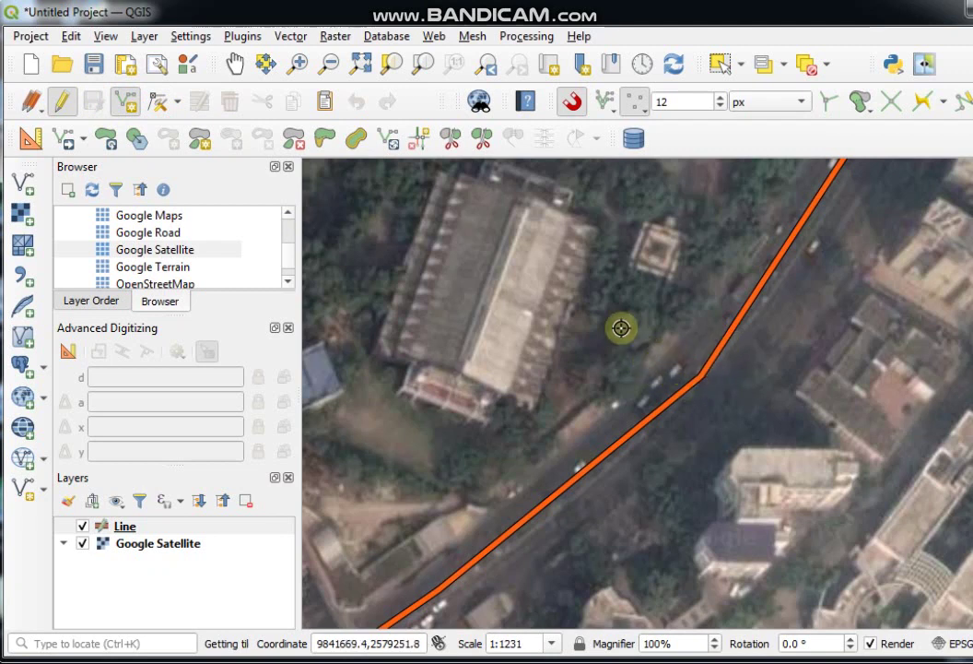
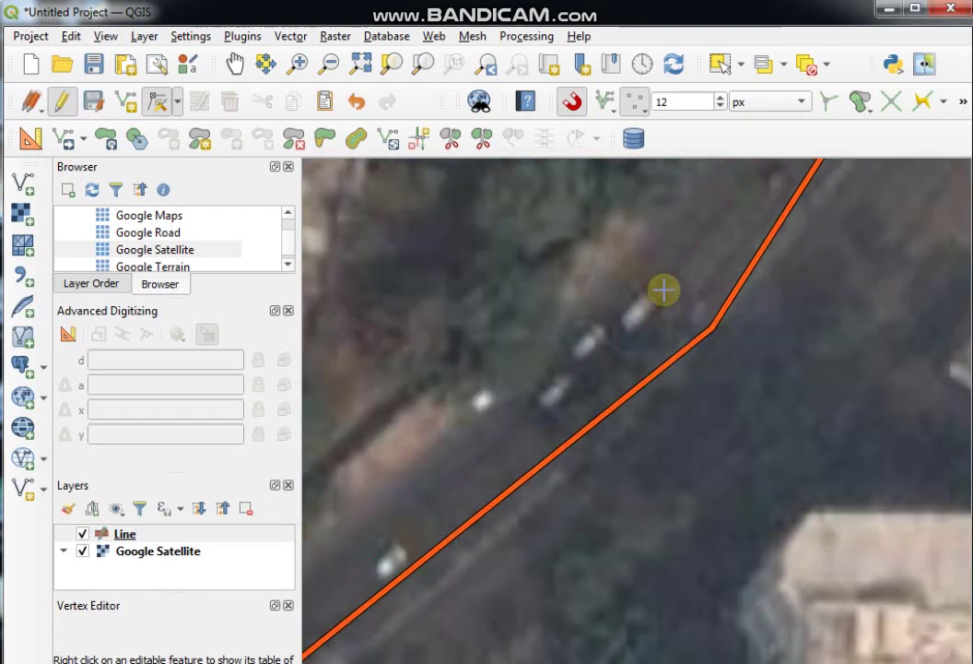
{"action": "left_click", "coordinate": [664, 289]}
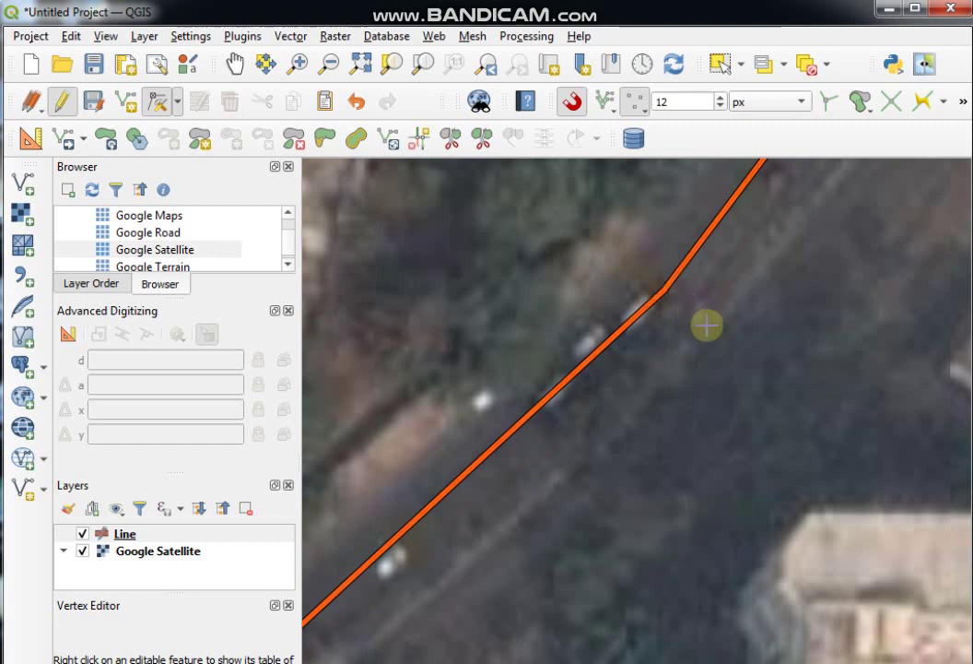
{"action": "key", "text": "ctrl+z"}
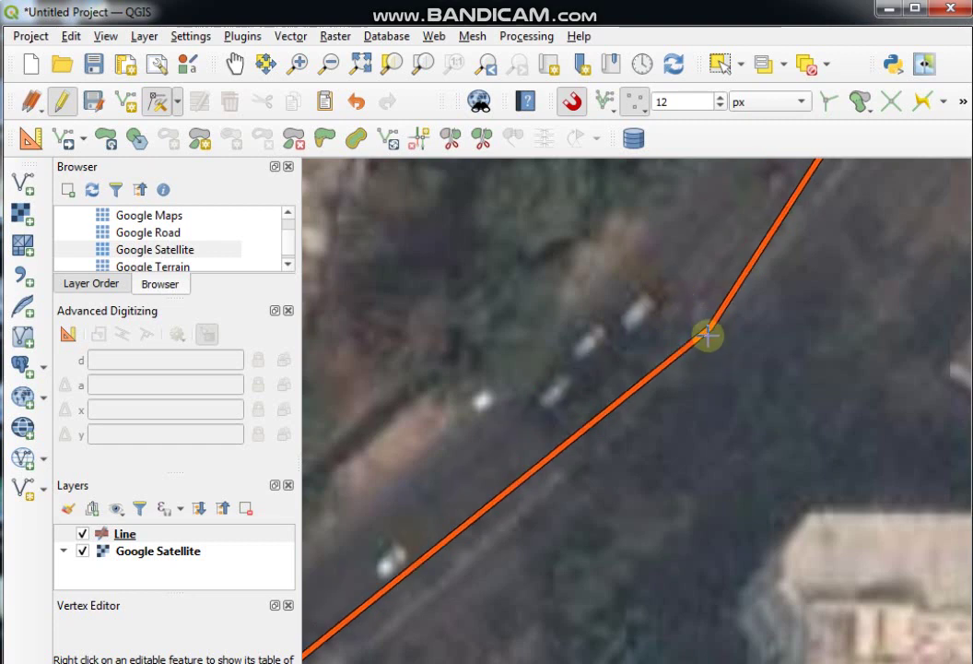
{"action": "left_click", "coordinate": [694, 317]}
{"action": "left_click", "coordinate": [663, 290]}
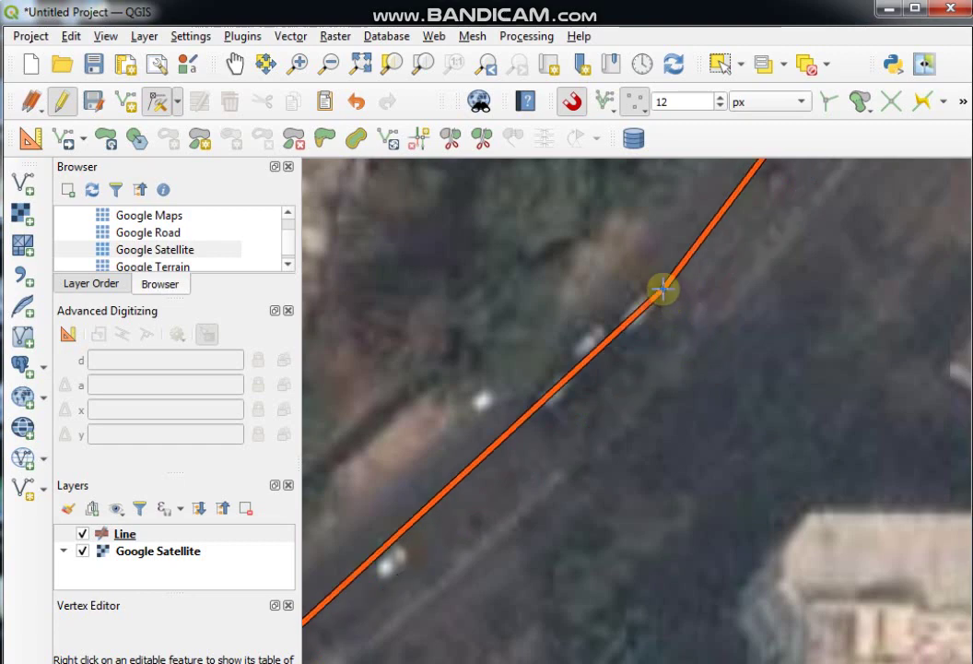
Add a vertex on the avenue line's segment between the moved bend vertex and the next vertex to the southwest.
{"action": "scroll", "coordinate": [664, 289], "scroll_direction": "down", "scroll_amount": 2}
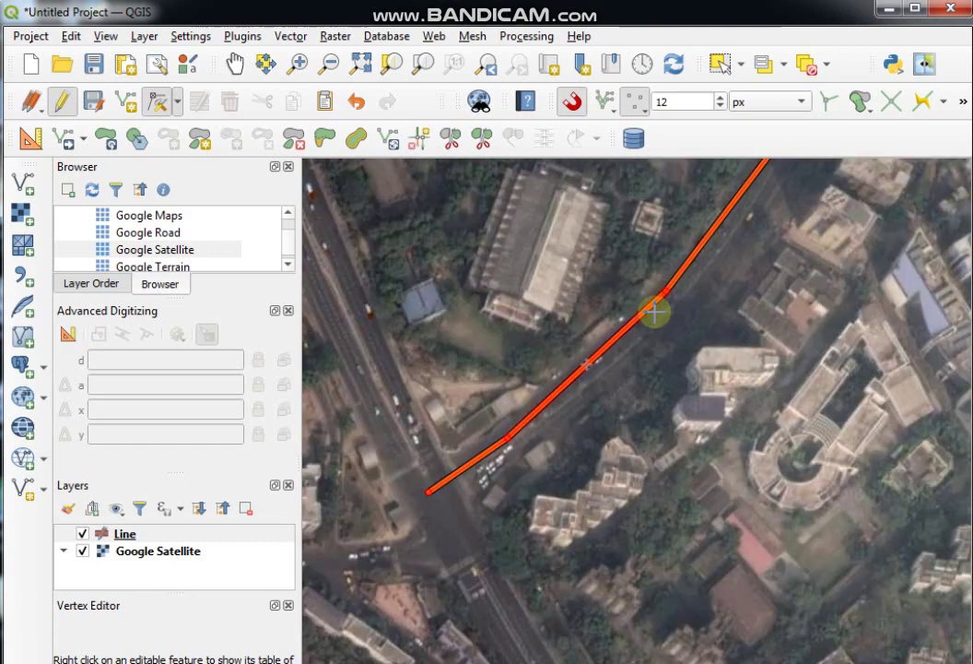
{"action": "scroll", "coordinate": [670, 297], "scroll_direction": "up", "scroll_amount": 3}
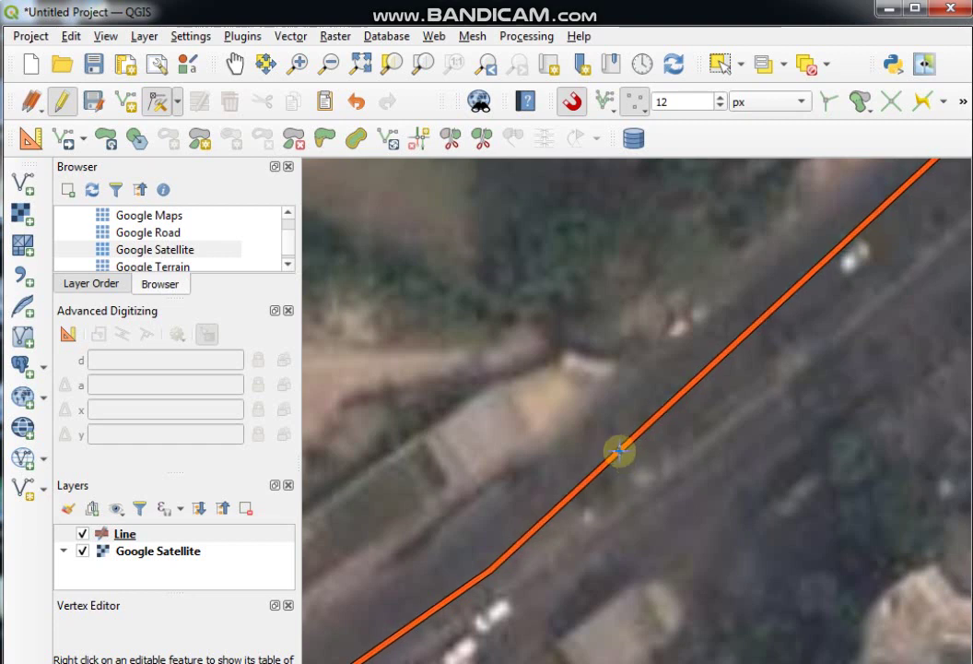
{"action": "scroll", "coordinate": [620, 451], "scroll_direction": "up", "scroll_amount": 1}
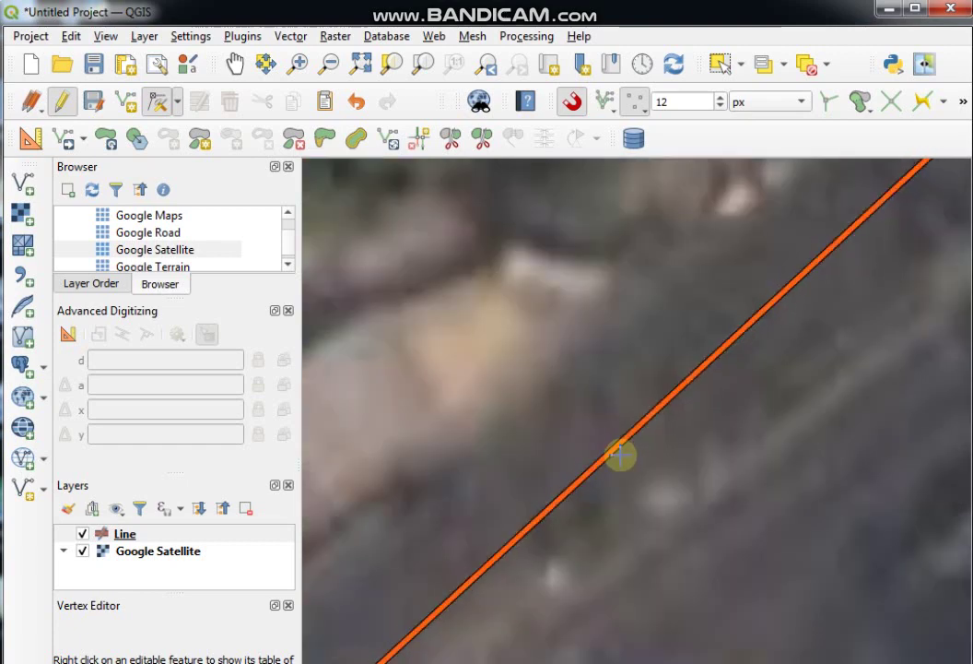
{"action": "scroll", "coordinate": [619, 454], "scroll_direction": "up", "scroll_amount": 1}
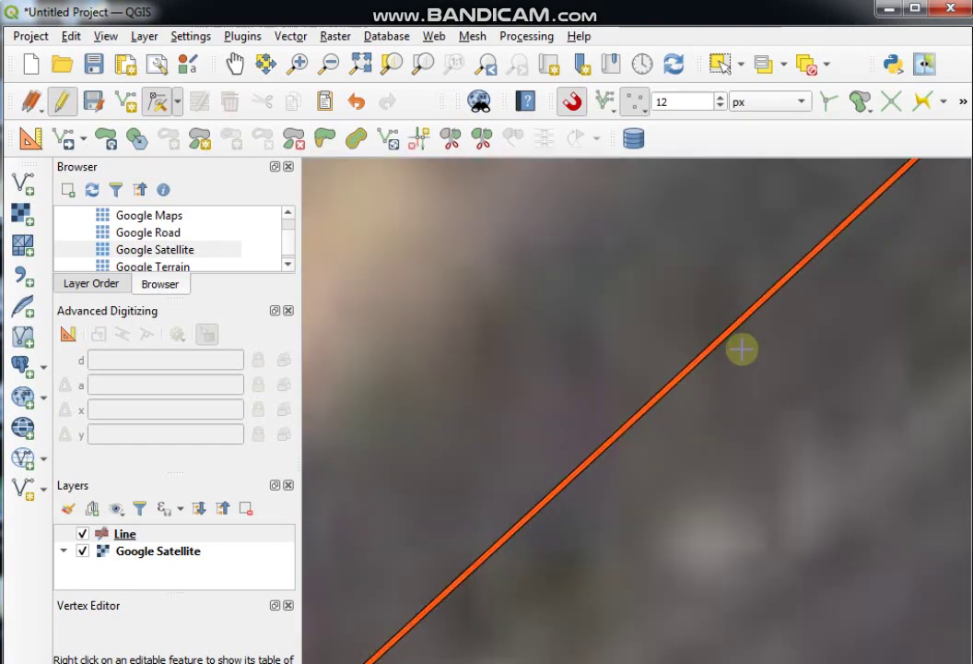
{"action": "left_click_drag", "start_coordinate": [784, 279], "coordinate": [645, 458]}
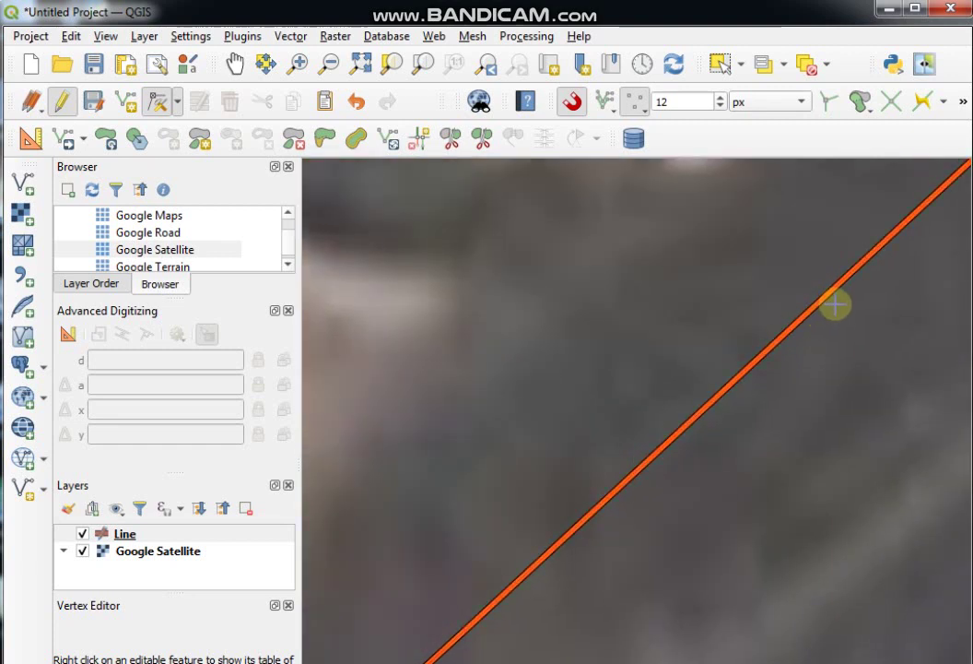
{"action": "left_click_drag", "start_coordinate": [839, 296], "coordinate": [699, 419]}
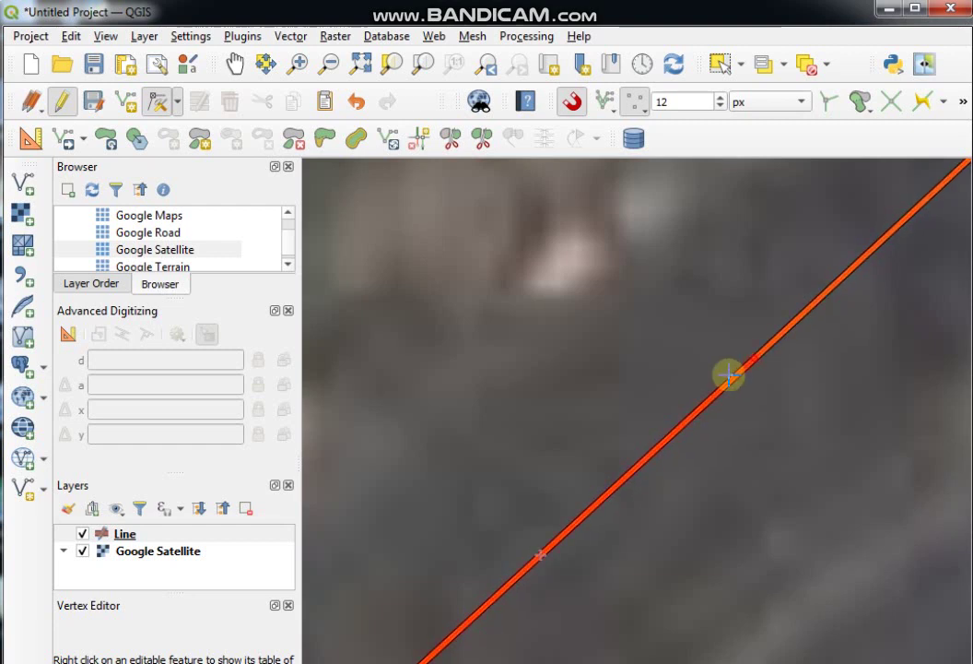
{"action": "scroll", "coordinate": [756, 362], "scroll_direction": "up", "scroll_amount": 1}
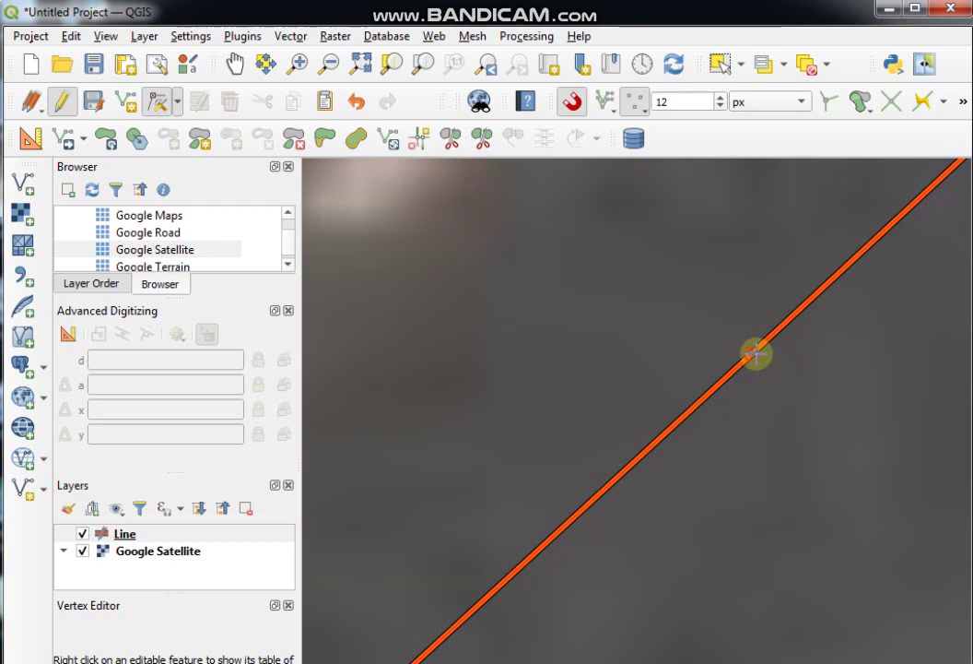
{"action": "scroll", "coordinate": [603, 440], "scroll_direction": "up", "scroll_amount": 1}
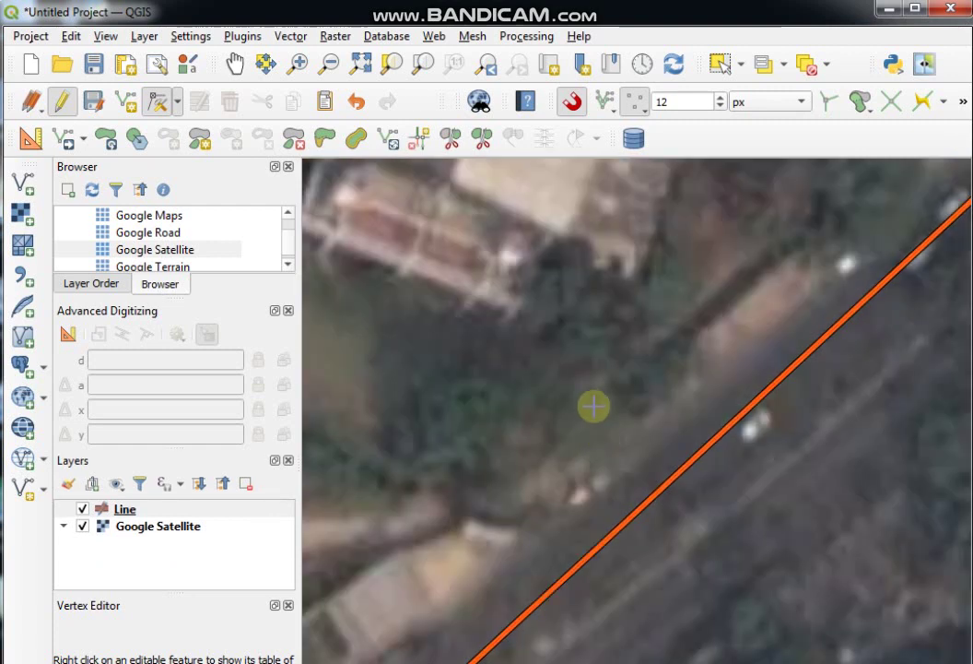
Hide the Google Satellite layer and delete the avenue line's bend vertex nearest its southwest end.
{"action": "left_click", "coordinate": [82, 527]}
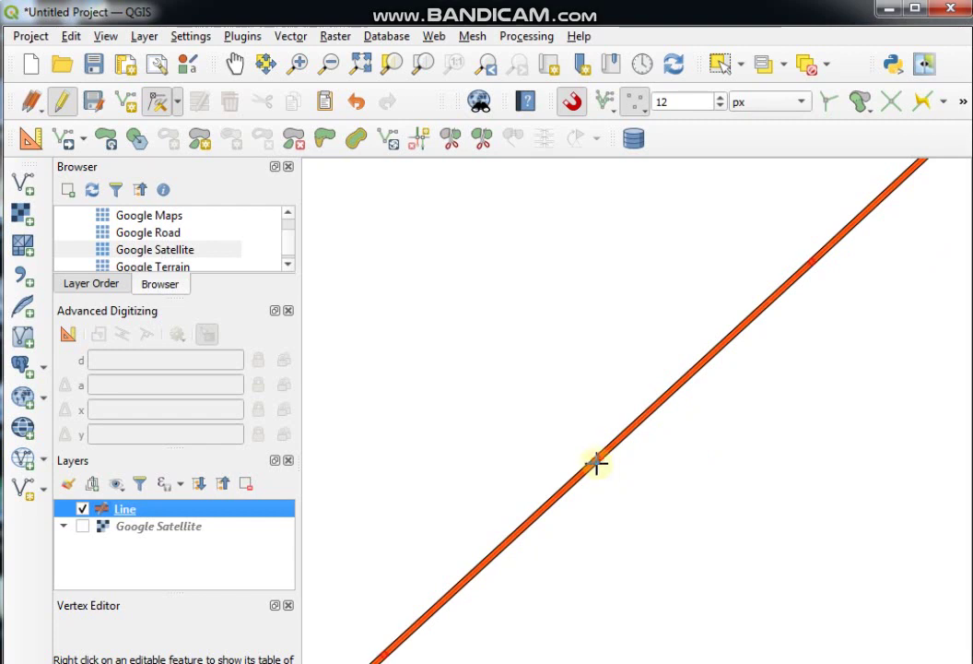
{"action": "left_click", "coordinate": [598, 458]}
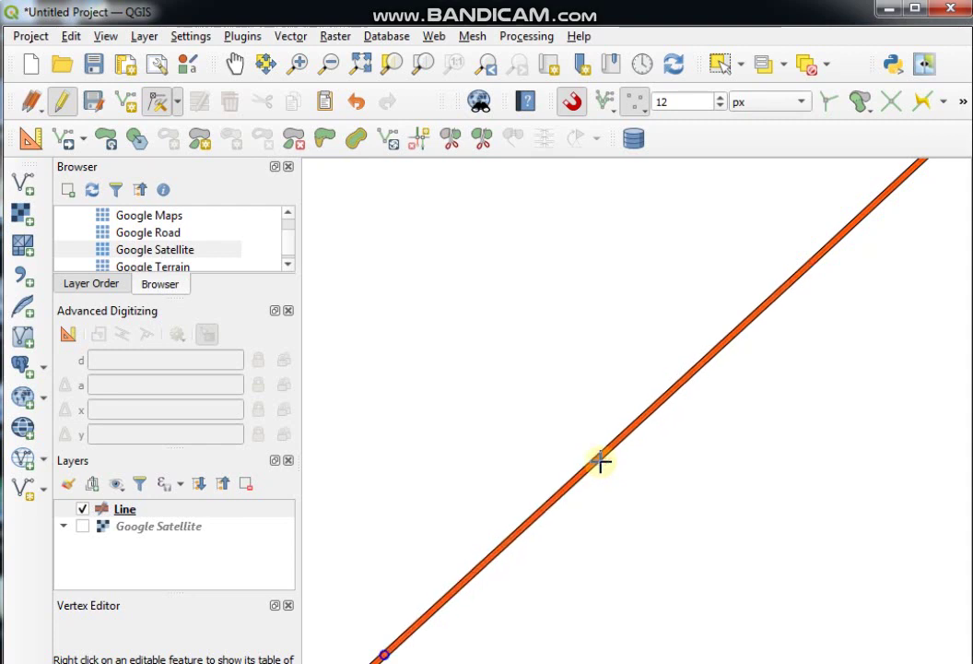
{"action": "left_click_drag", "start_coordinate": [617, 465], "coordinate": [832, 286]}
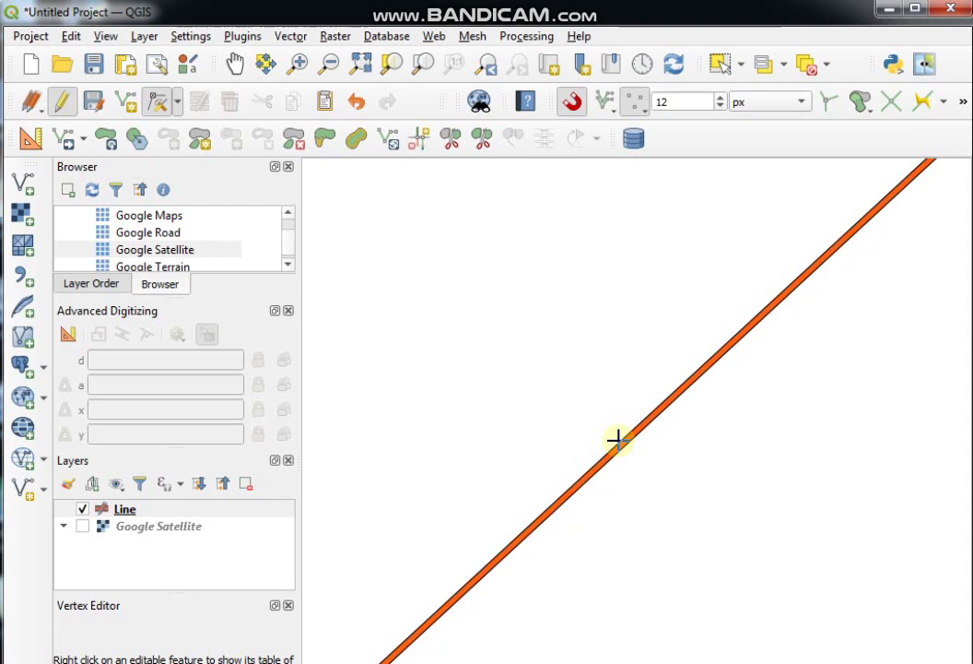
{"action": "scroll", "coordinate": [647, 465], "scroll_direction": "down", "scroll_amount": 1}
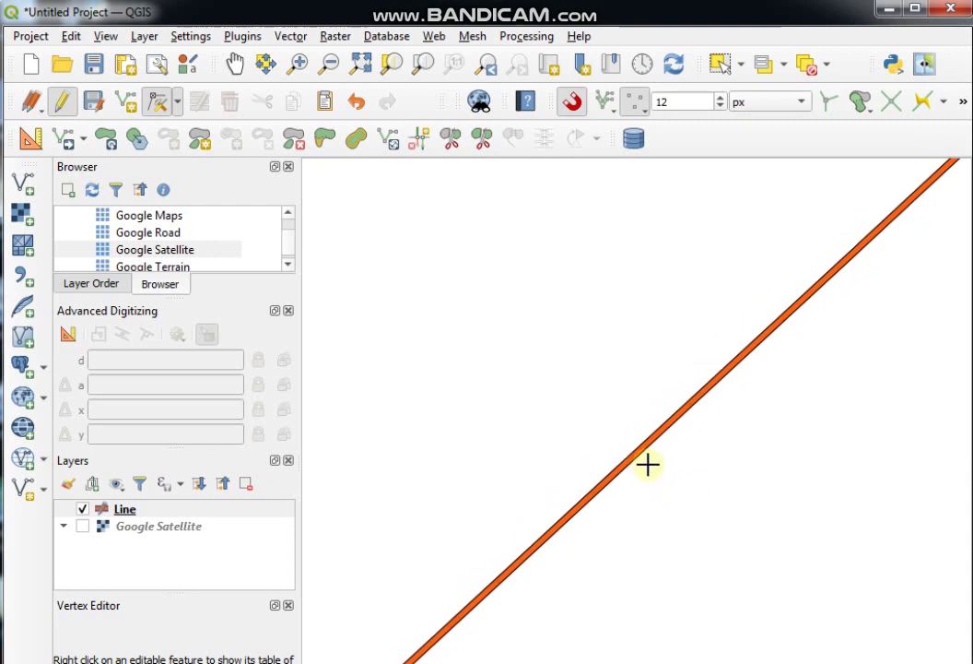
{"action": "scroll", "coordinate": [647, 465], "scroll_direction": "down", "scroll_amount": 1}
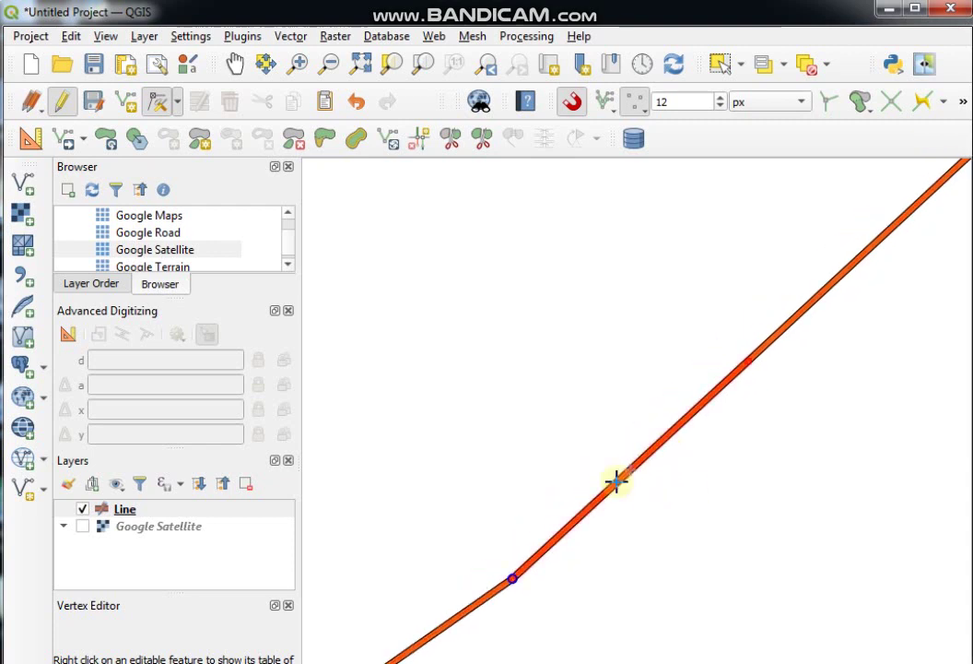
{"action": "scroll", "coordinate": [653, 353], "scroll_direction": "down", "scroll_amount": 1}
{"action": "left_click", "coordinate": [608, 402]}
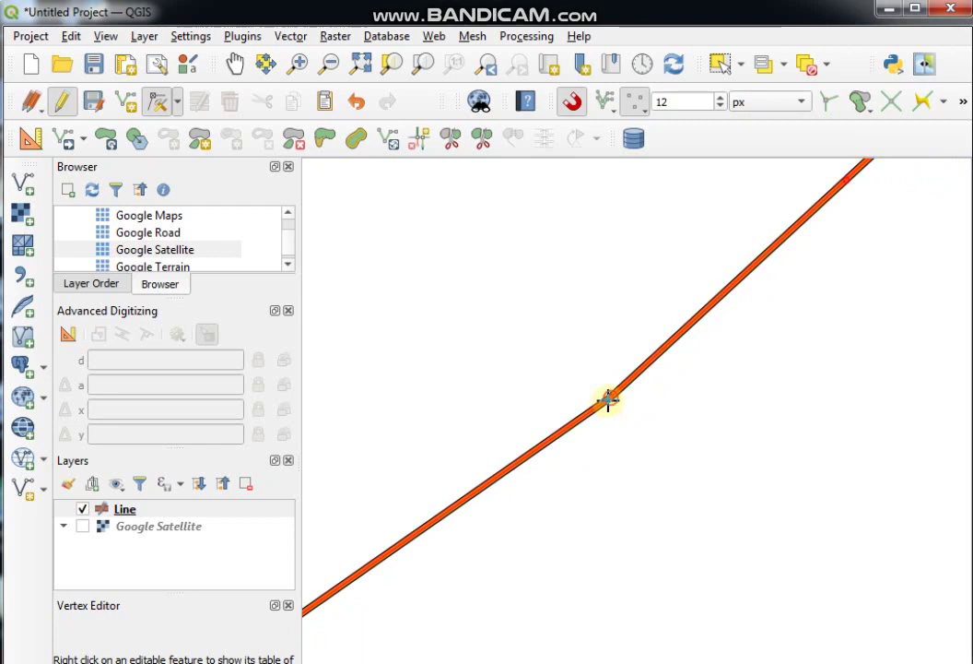
{"action": "key", "text": "Delete"}
{"action": "scroll", "coordinate": [616, 400], "scroll_direction": "down", "scroll_amount": 3}
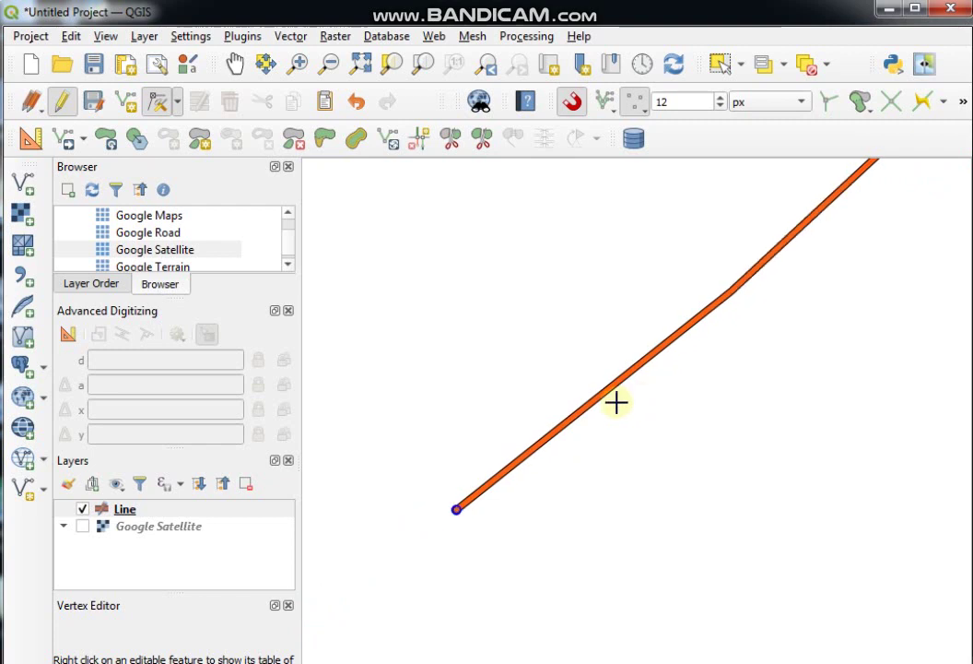
Select the avenue line in the Line layer and rotate it by 90° with the Rotate Feature tool.
{"action": "key", "text": "ctrl+alt+s"}
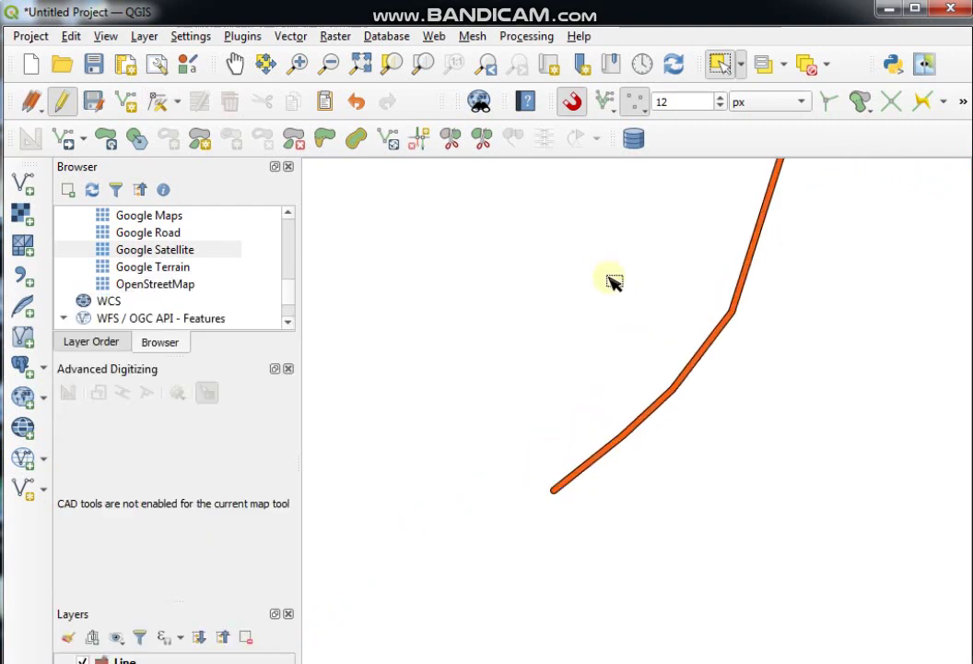
{"action": "left_click_drag", "start_coordinate": [540, 220], "coordinate": [742, 382]}
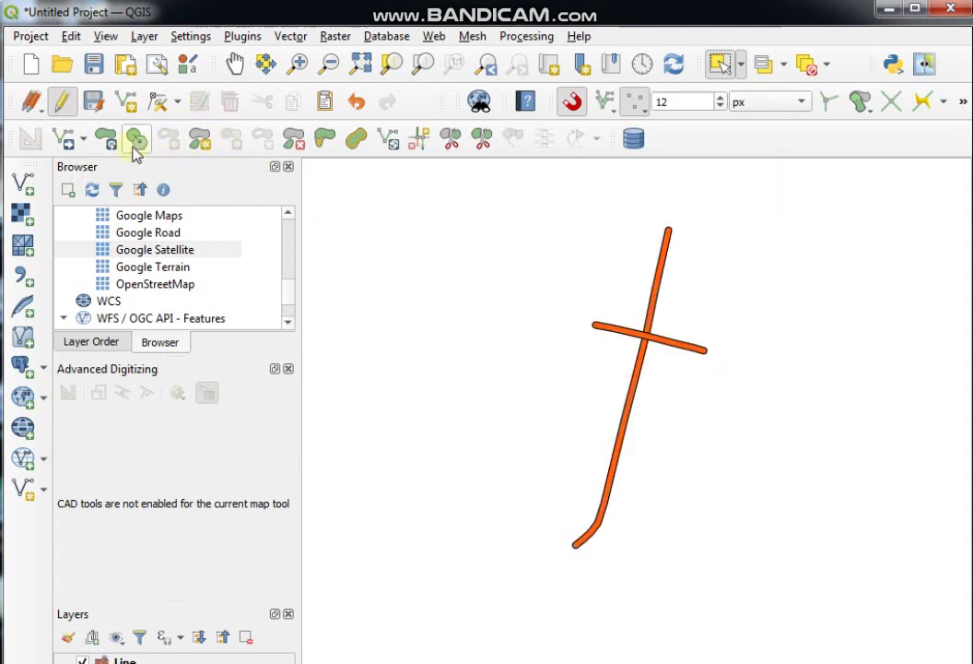
{"action": "left_click", "coordinate": [106, 138]}
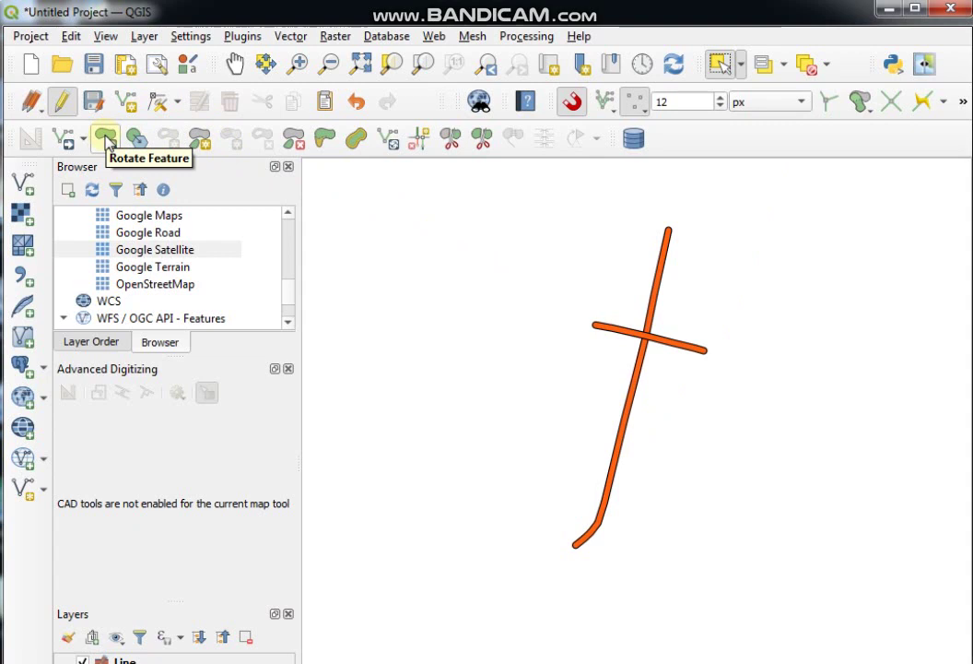
{"action": "left_click", "coordinate": [106, 139]}
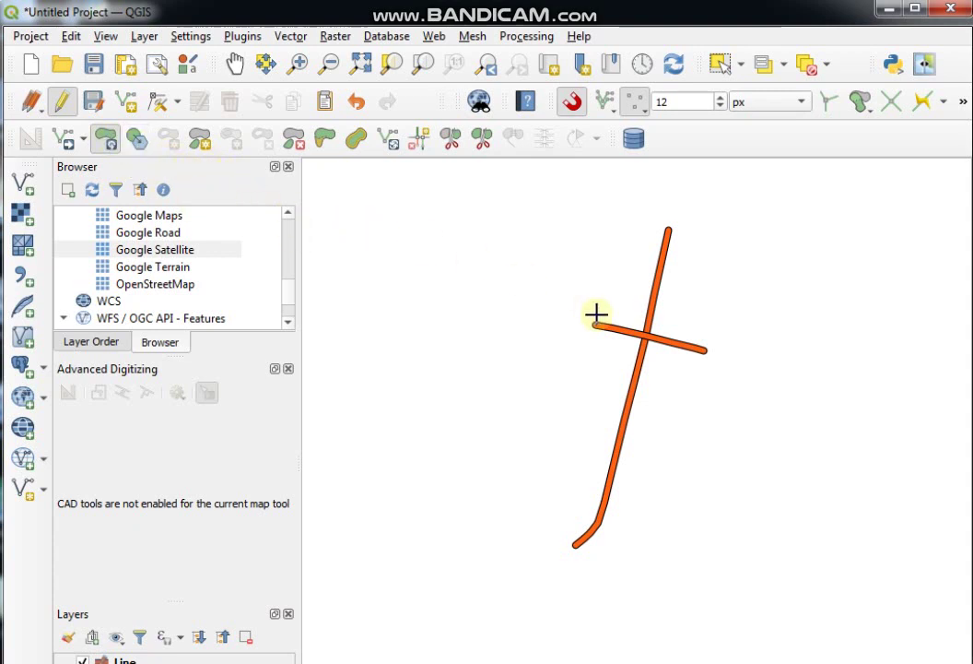
{"action": "left_click", "coordinate": [720, 63]}
{"action": "left_click_drag", "start_coordinate": [617, 245], "coordinate": [693, 313]}
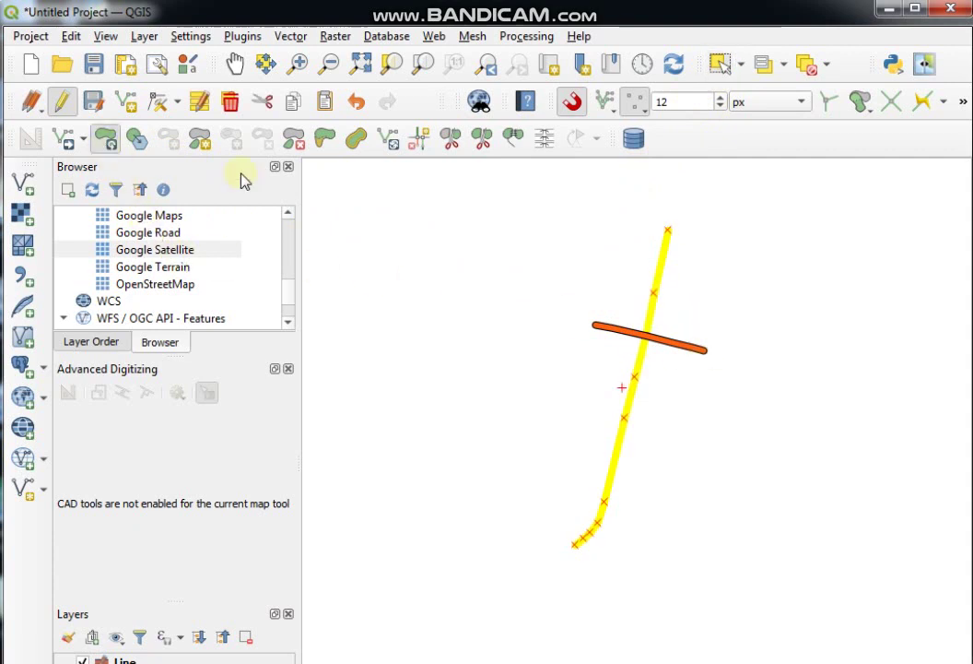
{"action": "left_click", "coordinate": [650, 310]}
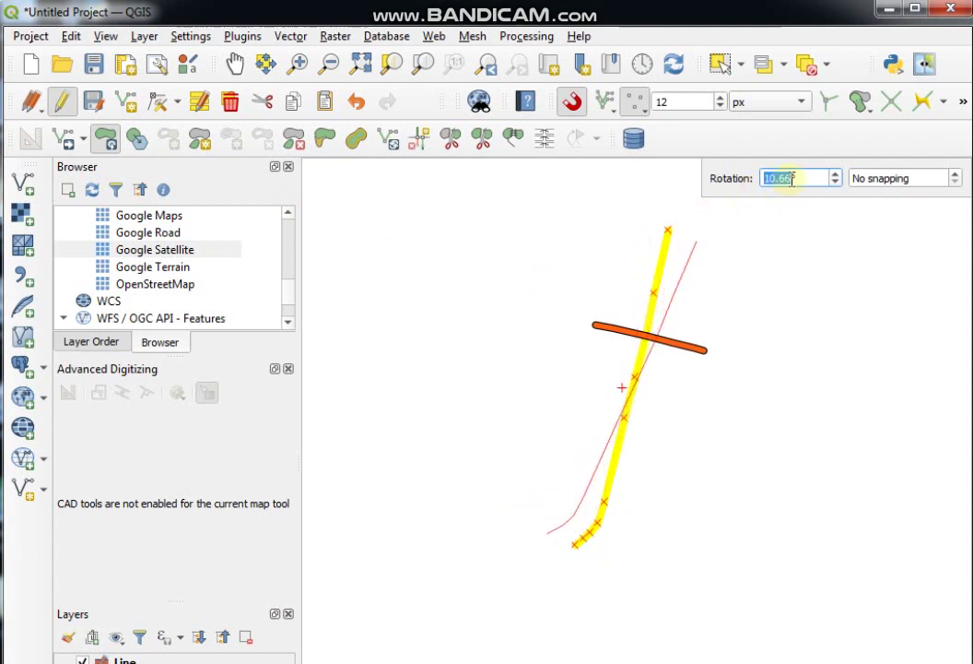
{"action": "left_click", "coordinate": [789, 177]}
{"action": "left_click_drag", "start_coordinate": [790, 178], "coordinate": [744, 169]}
{"action": "type", "text": "90"}
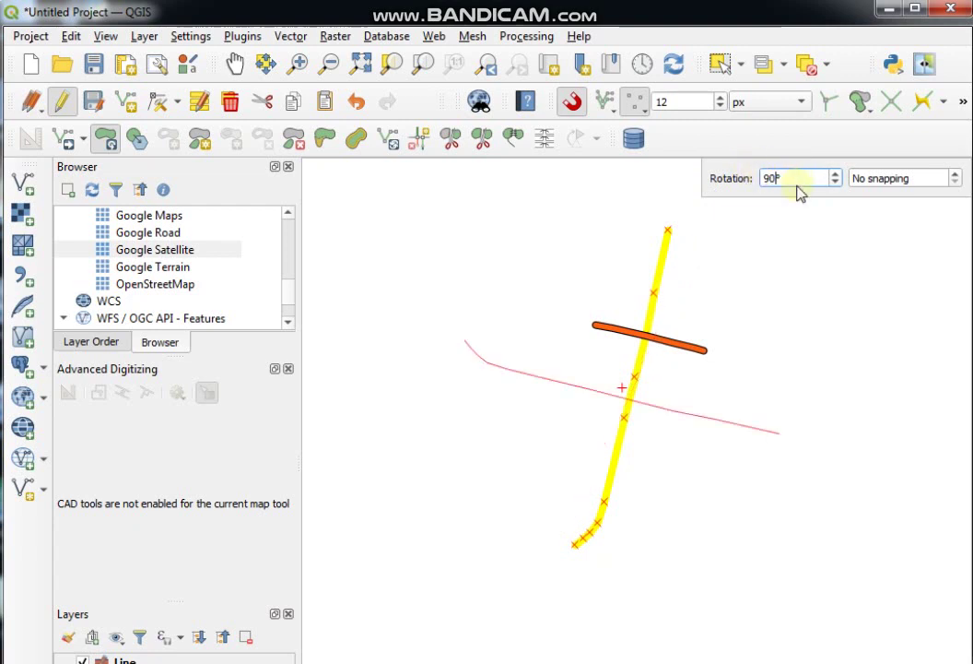
{"action": "key", "text": "Return"}
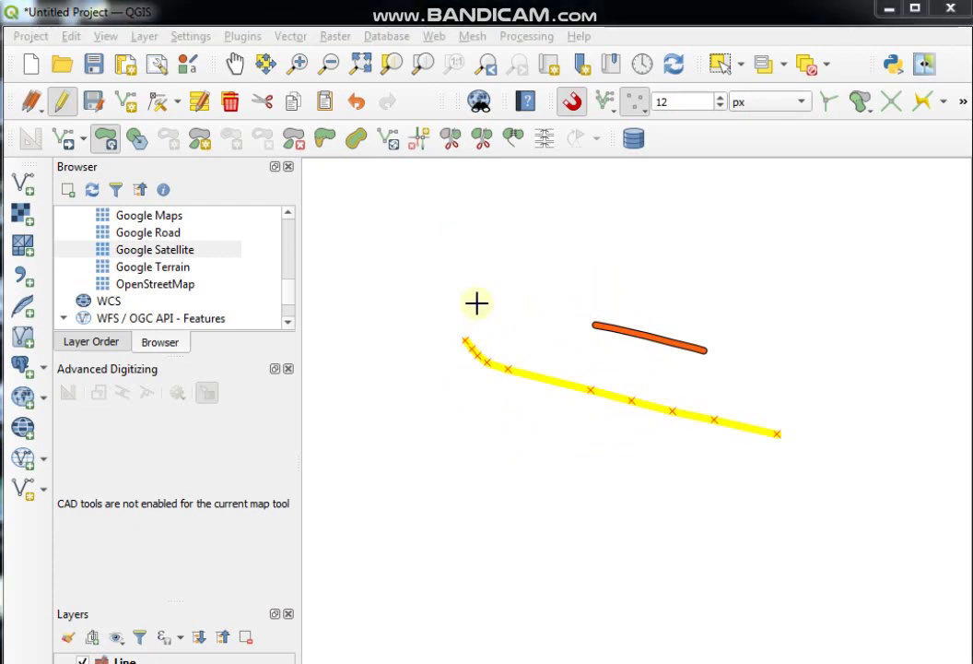
Smooth the rotated avenue line with the Simplify Feature tool, using the Smooth method, 1 iteration and a 25 % offset.
{"action": "left_click", "coordinate": [136, 140]}
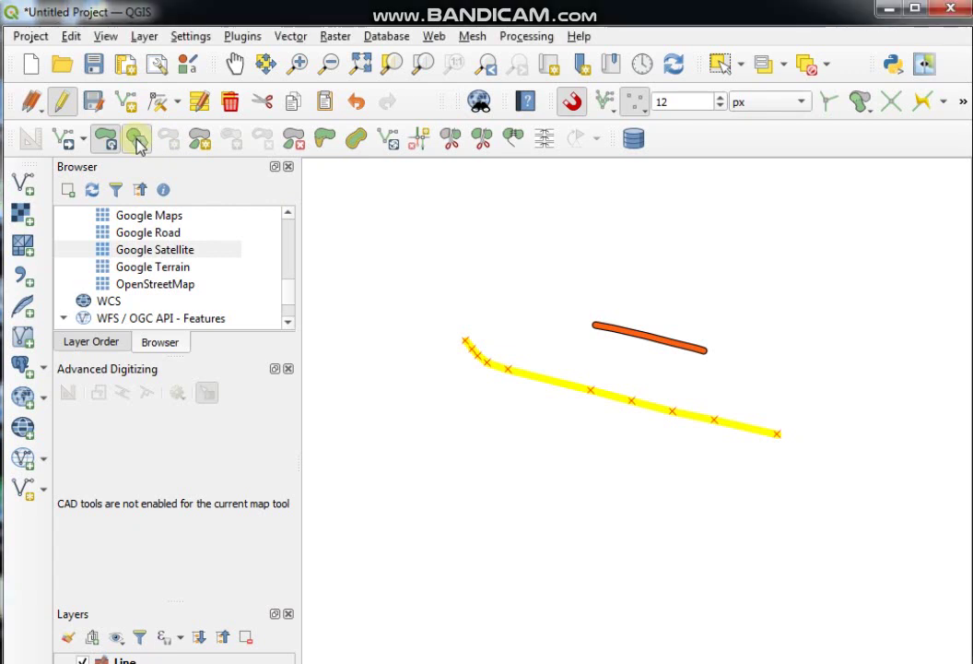
{"action": "scroll", "coordinate": [577, 406], "scroll_direction": "up", "scroll_amount": 1}
{"action": "scroll", "coordinate": [590, 387], "scroll_direction": "up", "scroll_amount": 1}
{"action": "scroll", "coordinate": [516, 345], "scroll_direction": "down", "scroll_amount": 1}
{"action": "scroll", "coordinate": [555, 434], "scroll_direction": "up", "scroll_amount": 1}
{"action": "scroll", "coordinate": [547, 522], "scroll_direction": "down", "scroll_amount": 1}
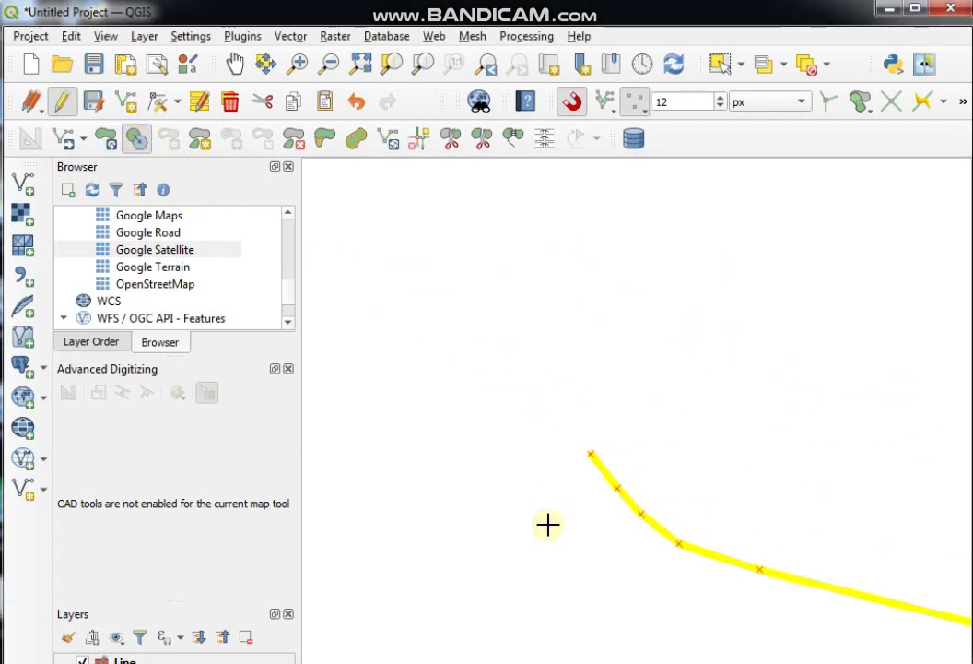
{"action": "scroll", "coordinate": [646, 442], "scroll_direction": "up", "scroll_amount": 1}
{"action": "scroll", "coordinate": [560, 367], "scroll_direction": "down", "scroll_amount": 1}
{"action": "scroll", "coordinate": [580, 368], "scroll_direction": "up", "scroll_amount": 1}
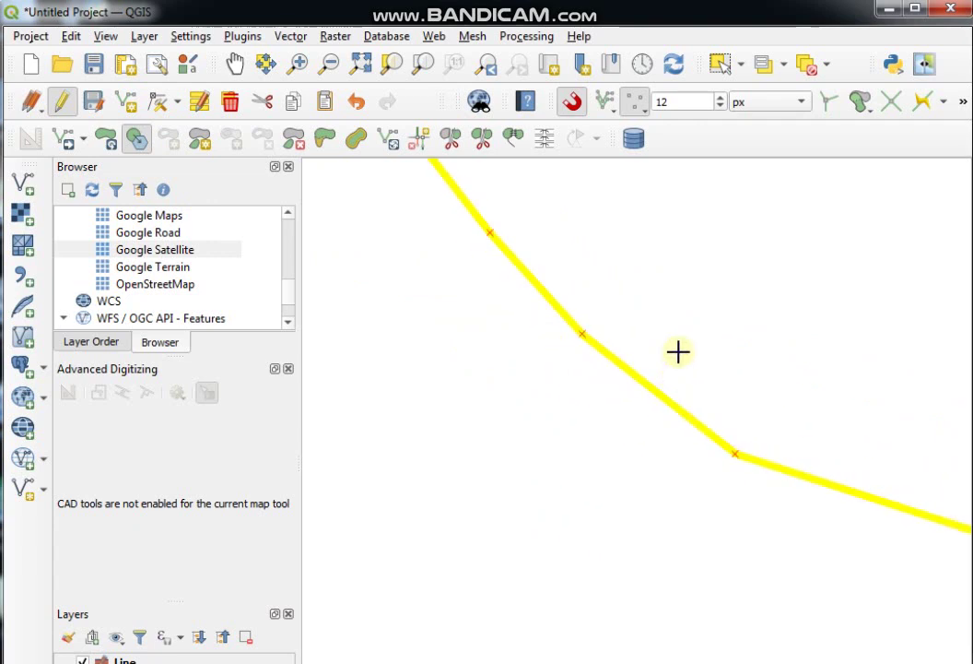
{"action": "scroll", "coordinate": [677, 351], "scroll_direction": "up", "scroll_amount": 1}
{"action": "scroll", "coordinate": [604, 393], "scroll_direction": "down", "scroll_amount": 1}
{"action": "scroll", "coordinate": [608, 393], "scroll_direction": "down", "scroll_amount": 1}
{"action": "scroll", "coordinate": [645, 415], "scroll_direction": "up", "scroll_amount": 1}
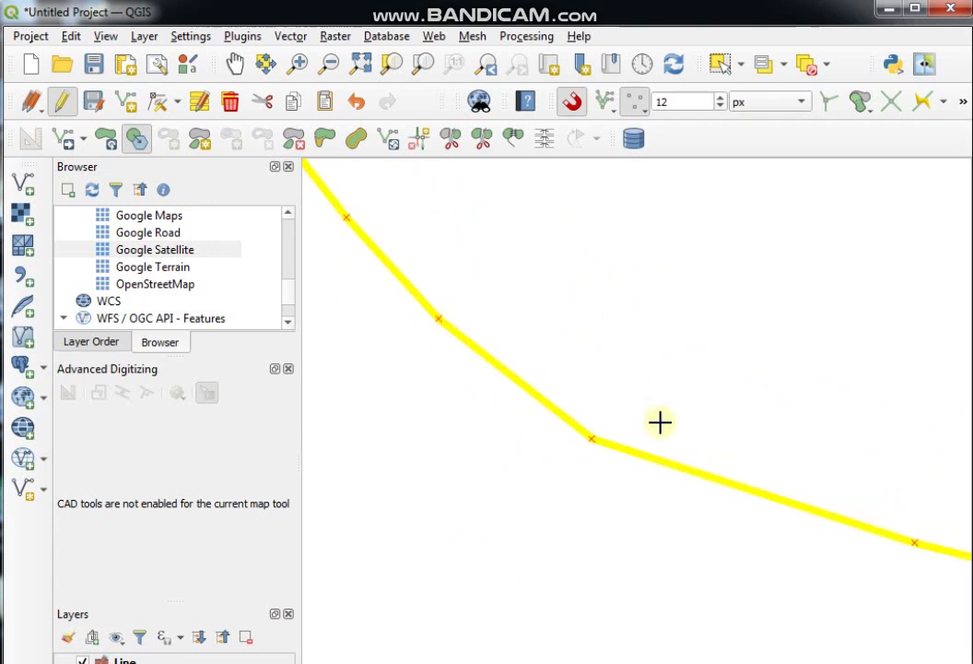
{"action": "scroll", "coordinate": [658, 422], "scroll_direction": "up", "scroll_amount": 1}
{"action": "scroll", "coordinate": [603, 365], "scroll_direction": "down", "scroll_amount": 1}
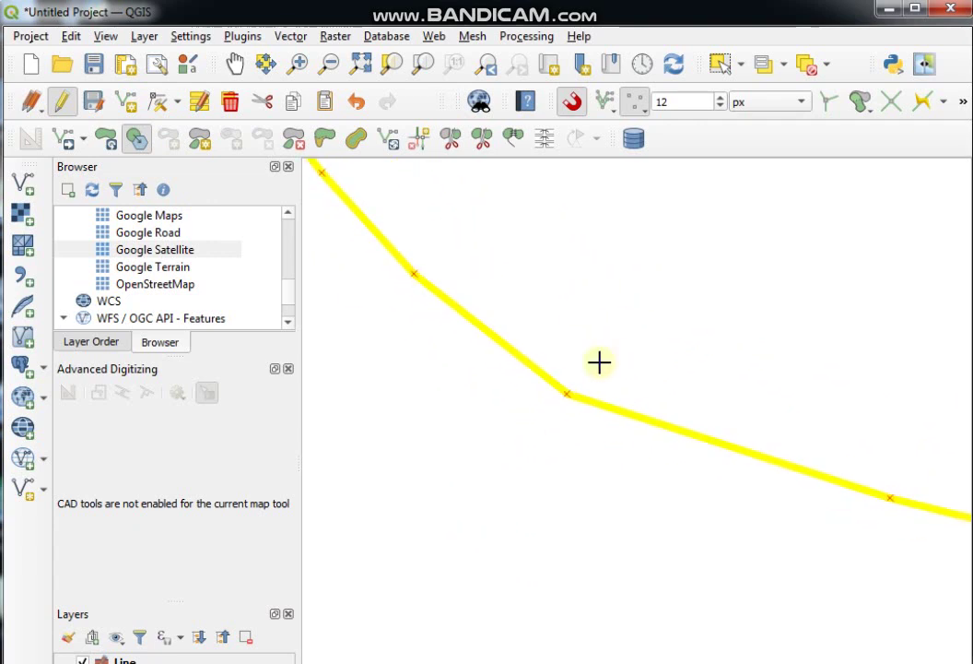
{"action": "left_click", "coordinate": [136, 140]}
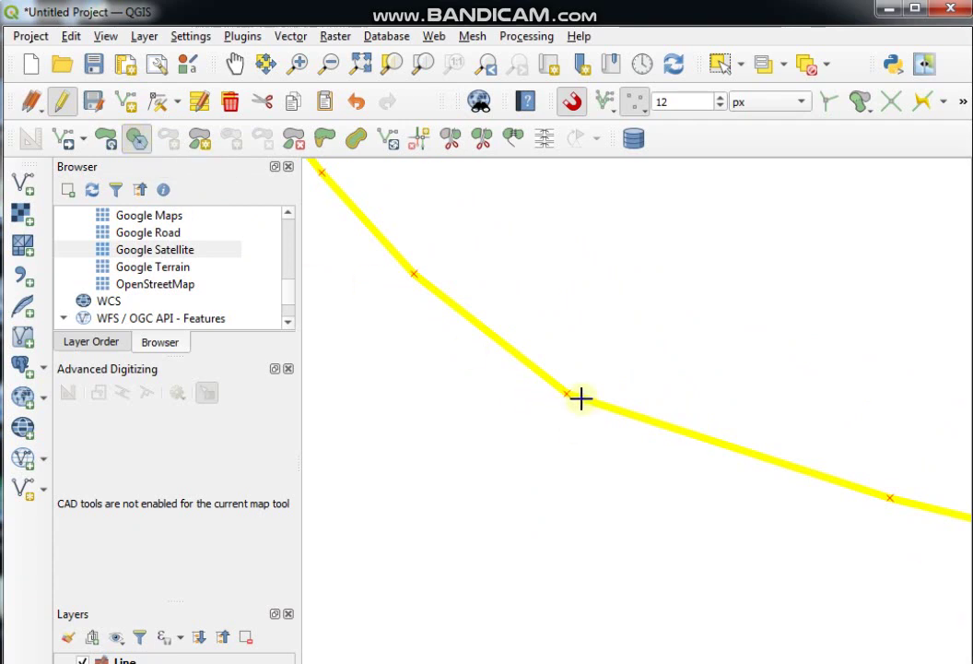
{"action": "left_click", "coordinate": [581, 398]}
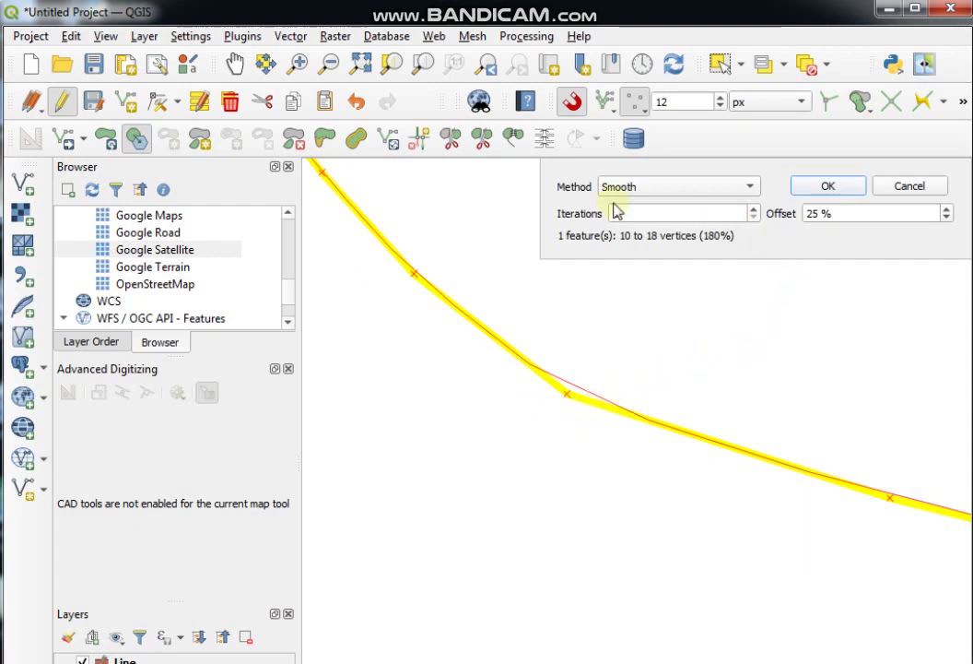
{"action": "left_click", "coordinate": [750, 188]}
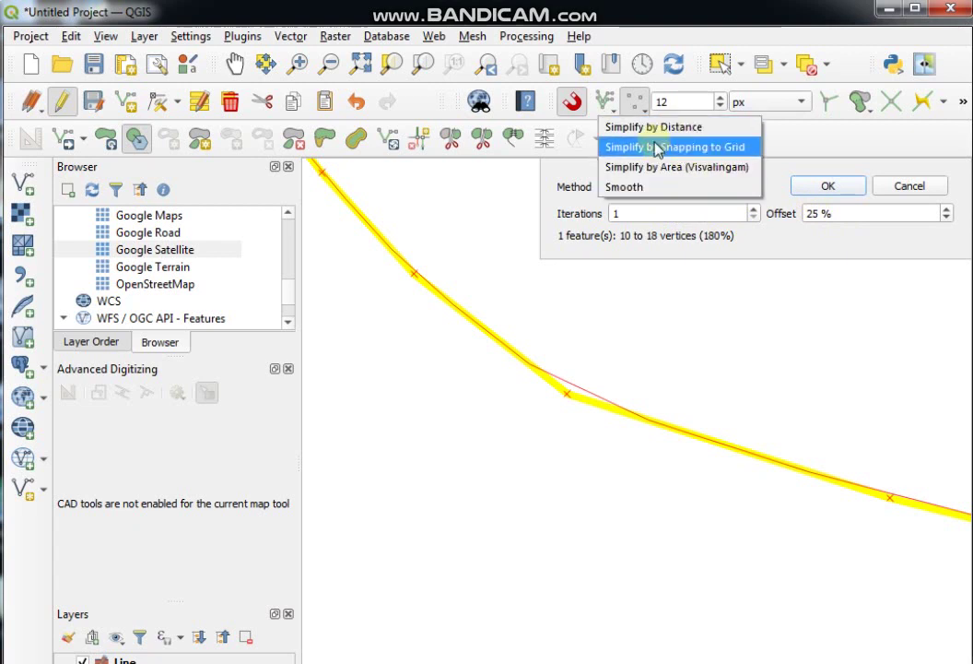
{"action": "left_click", "coordinate": [640, 188]}
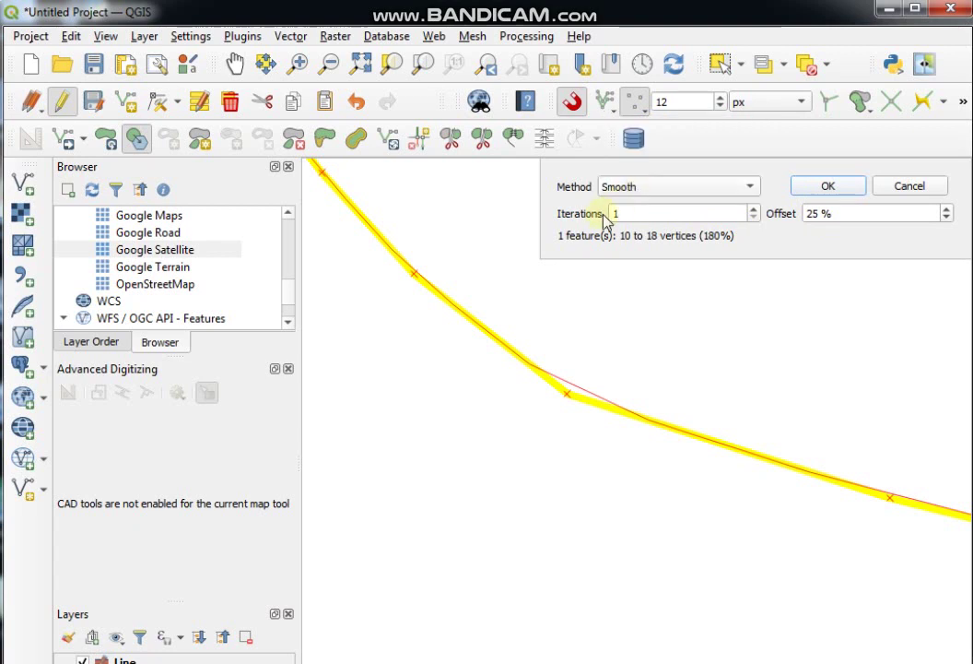
{"action": "left_click", "coordinate": [822, 209]}
{"action": "left_click_drag", "start_coordinate": [818, 215], "coordinate": [807, 210]}
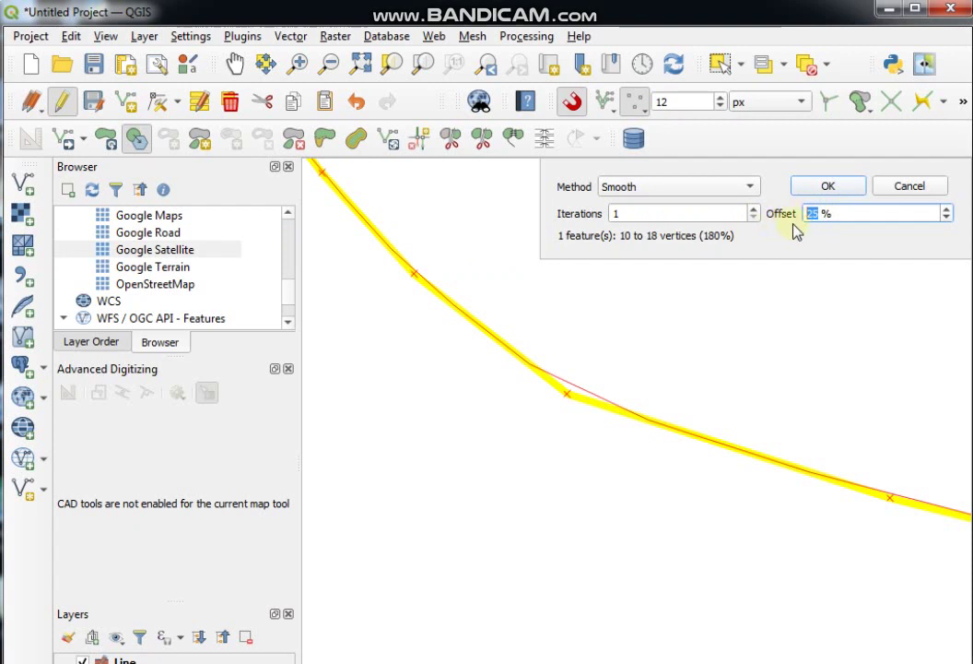
{"action": "left_click", "coordinate": [829, 188]}
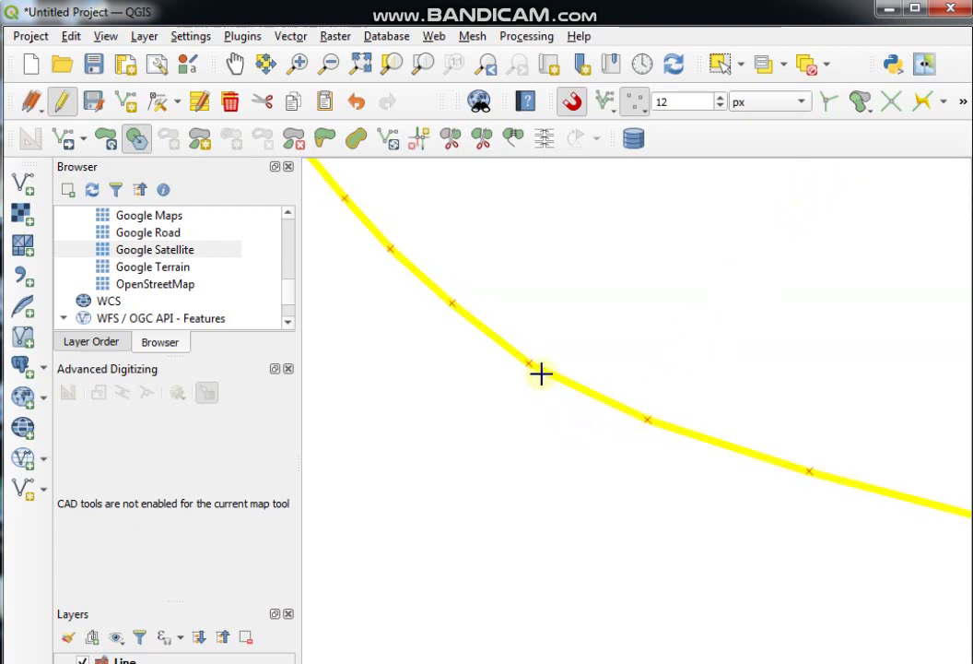
Add a part to the avenue line with Add Part, drawing a seven-segment open shape below its northwest half.
{"action": "scroll", "coordinate": [600, 401], "scroll_direction": "down", "scroll_amount": 2}
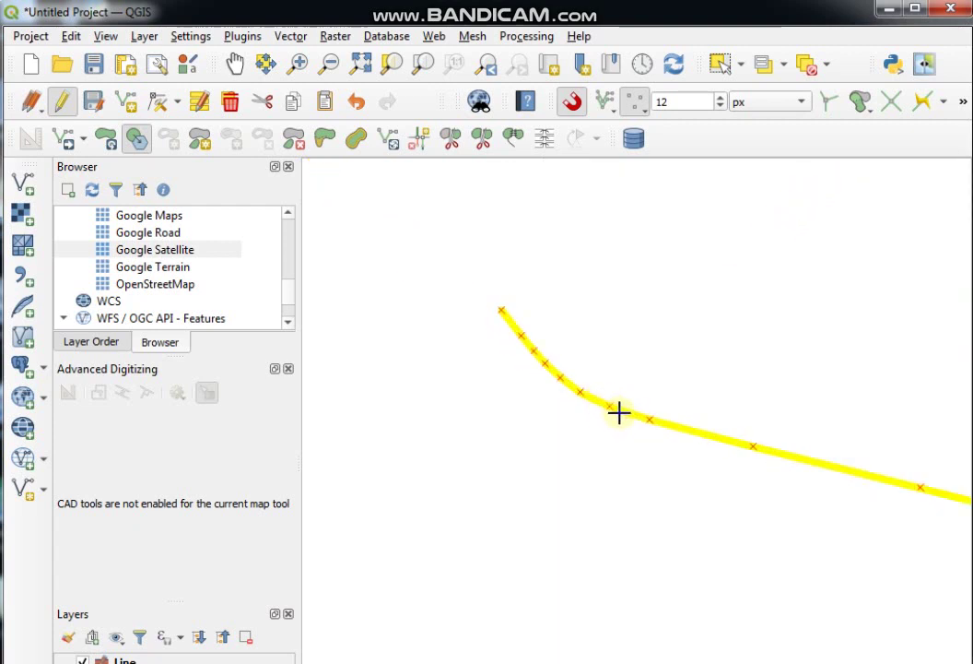
{"action": "scroll", "coordinate": [617, 413], "scroll_direction": "down", "scroll_amount": 1}
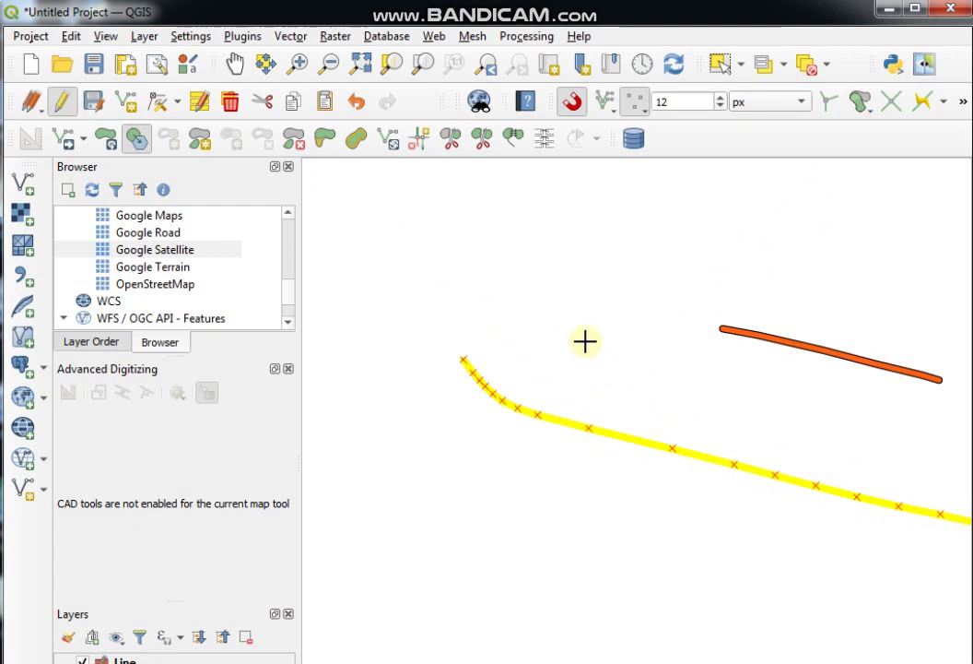
{"action": "left_click", "coordinate": [201, 140]}
{"action": "left_click_drag", "start_coordinate": [582, 383], "coordinate": [507, 247]}
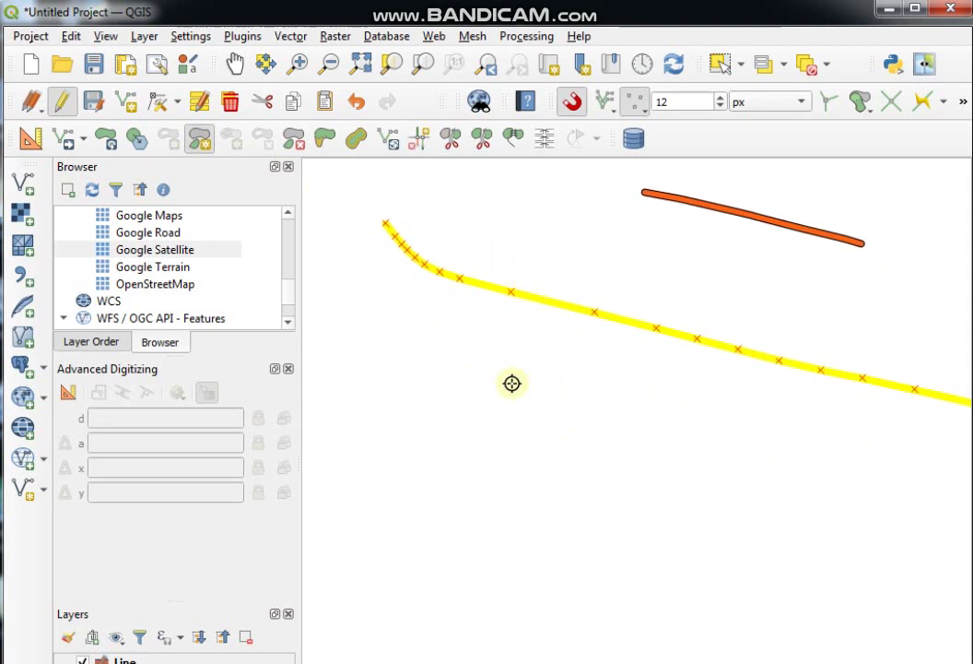
{"action": "left_click", "coordinate": [474, 334]}
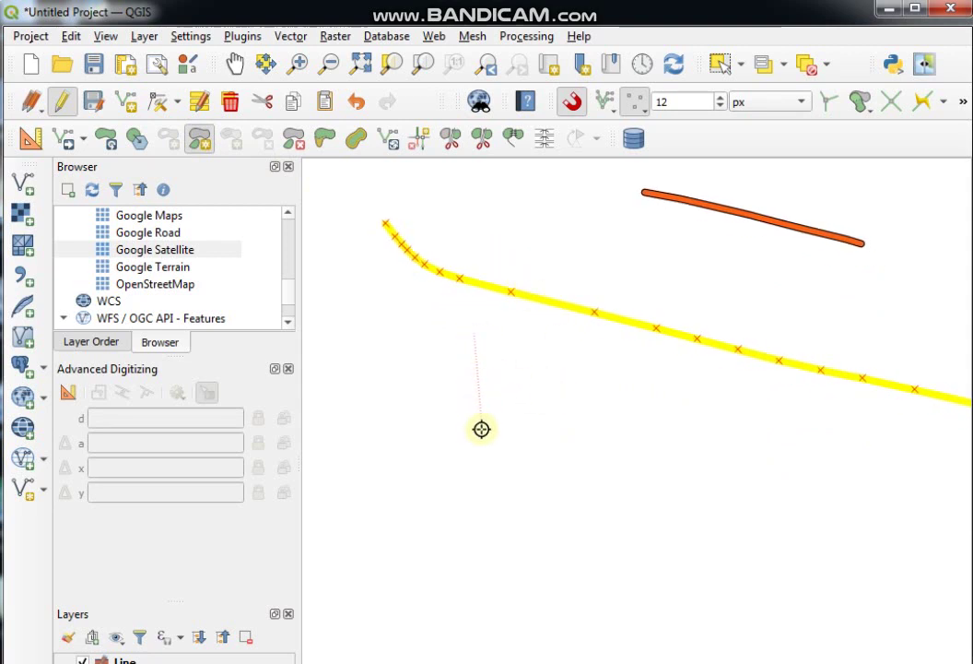
{"action": "left_click", "coordinate": [496, 501]}
{"action": "left_click", "coordinate": [699, 536]}
{"action": "left_click", "coordinate": [727, 423]}
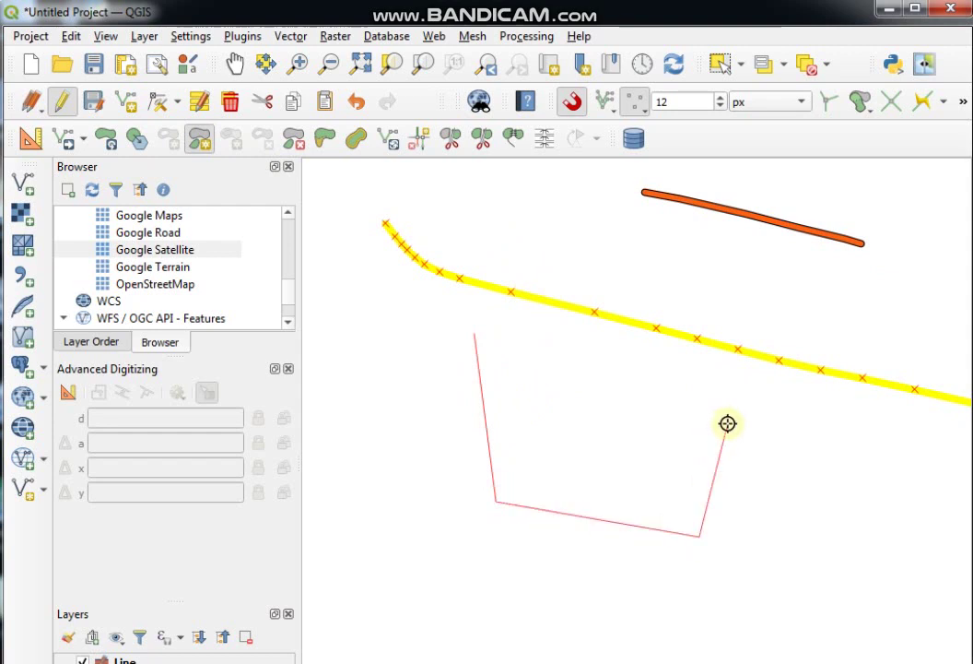
{"action": "left_click", "coordinate": [673, 380]}
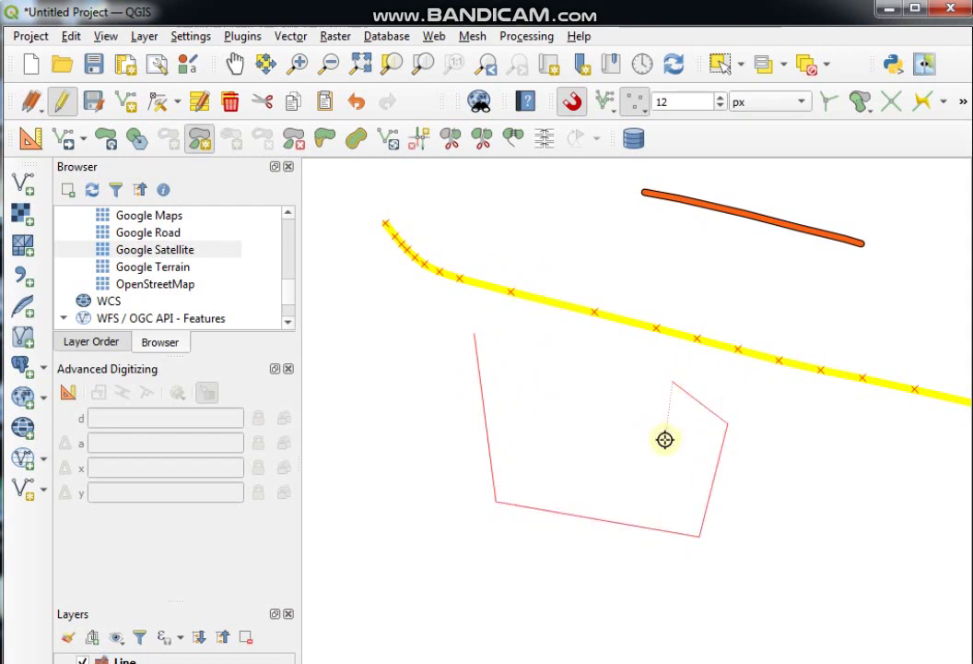
{"action": "left_click", "coordinate": [666, 439]}
{"action": "left_click", "coordinate": [593, 409]}
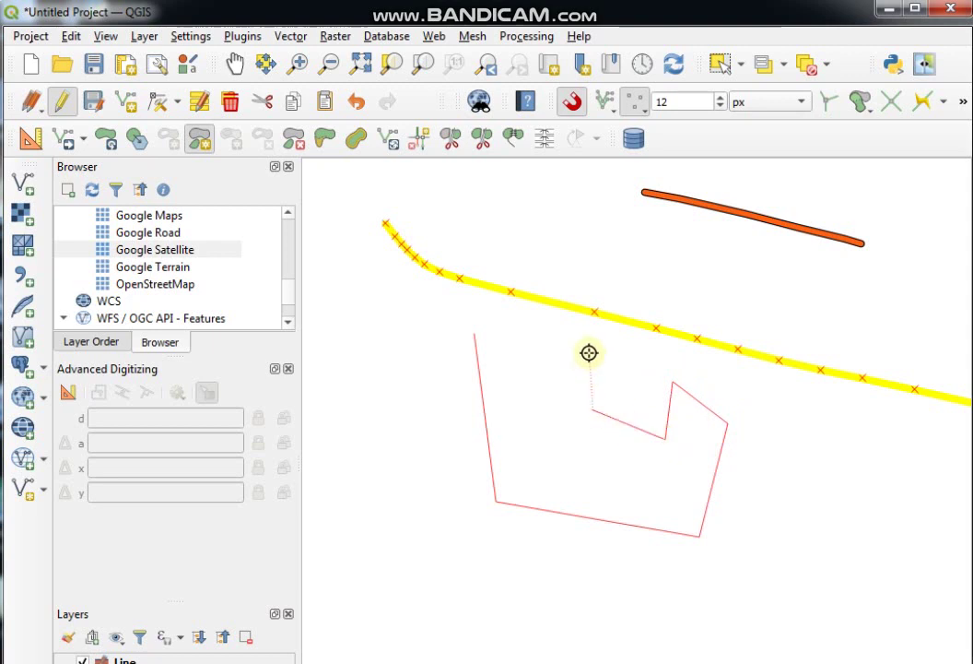
{"action": "left_click", "coordinate": [589, 352]}
{"action": "right_click", "coordinate": [489, 373]}
Add a second zigzag part southeast of the first one, curving up past the avenue line's east end.
{"action": "scroll", "coordinate": [580, 425], "scroll_direction": "down", "scroll_amount": 1}
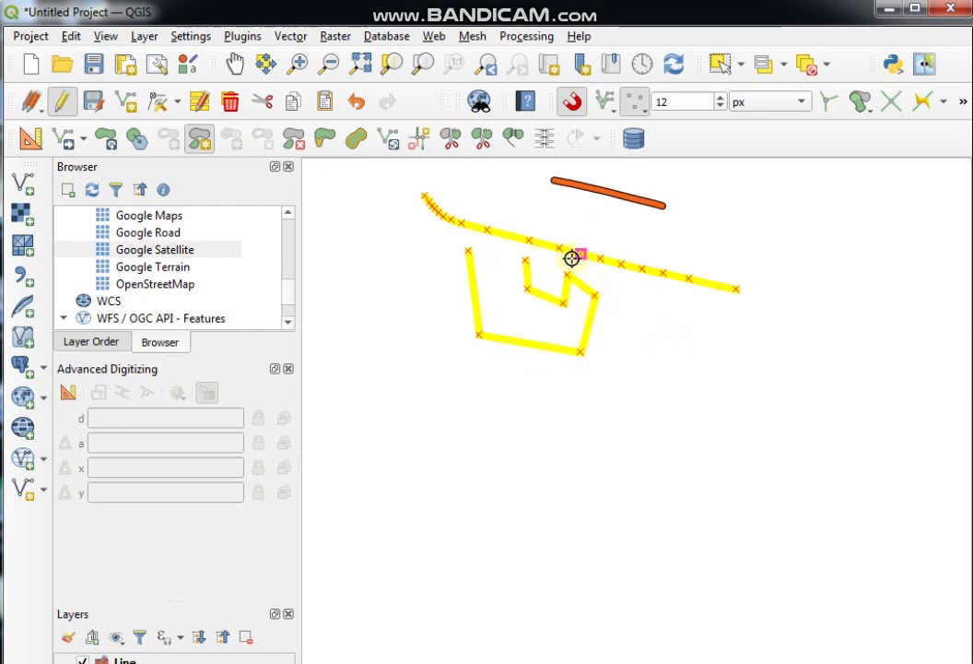
{"action": "scroll", "coordinate": [573, 256], "scroll_direction": "up", "scroll_amount": 1}
{"action": "left_click_drag", "start_coordinate": [693, 329], "coordinate": [765, 443]}
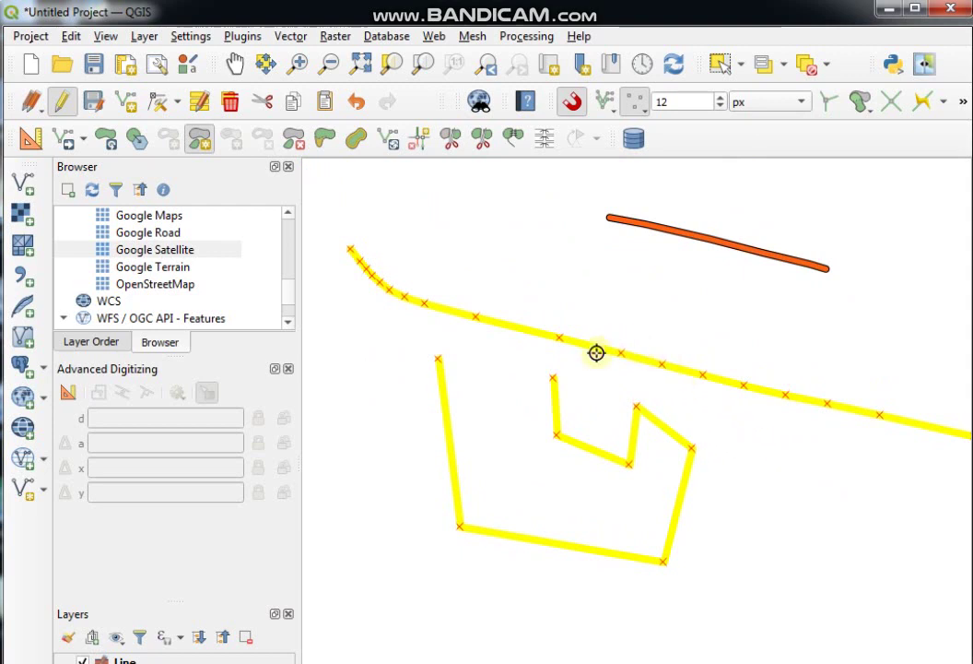
{"action": "scroll", "coordinate": [595, 394], "scroll_direction": "down", "scroll_amount": 1}
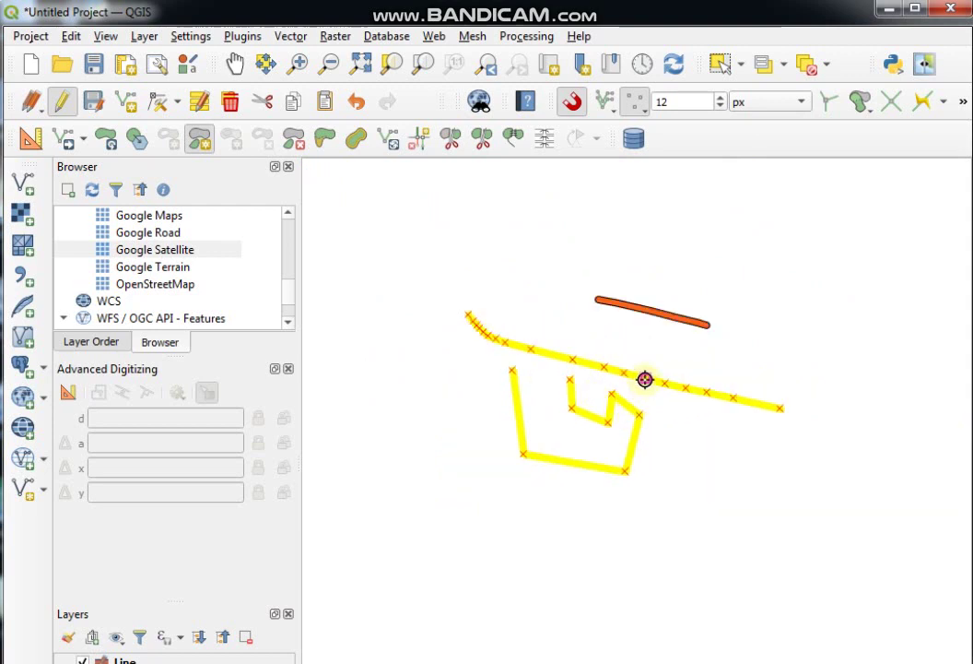
{"action": "left_click", "coordinate": [657, 486]}
{"action": "left_click", "coordinate": [735, 453]}
{"action": "left_click", "coordinate": [756, 492]}
{"action": "left_click", "coordinate": [791, 490]}
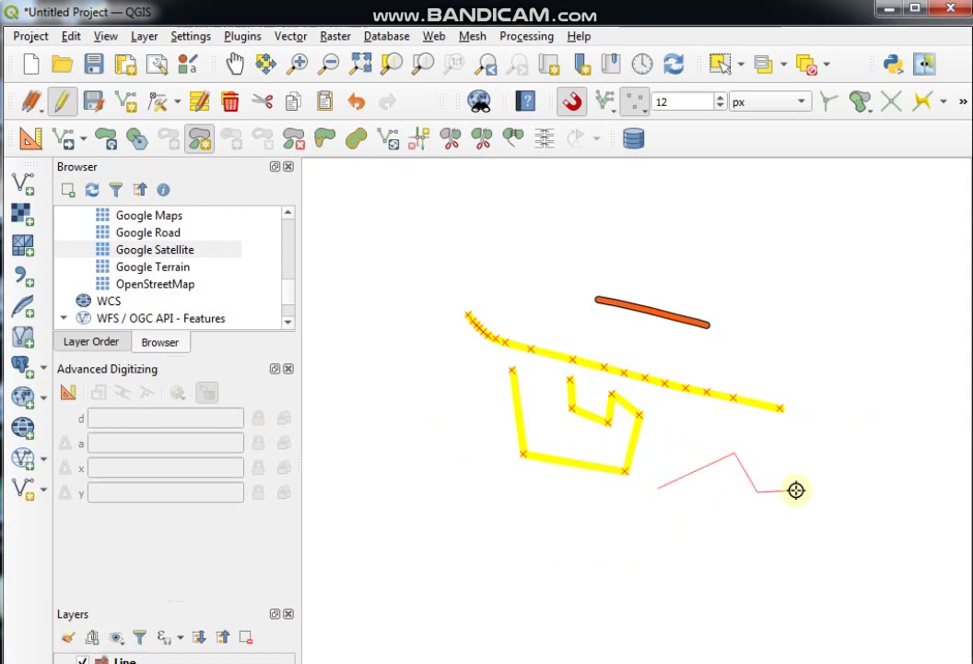
{"action": "left_click", "coordinate": [835, 451]}
{"action": "left_click", "coordinate": [845, 426]}
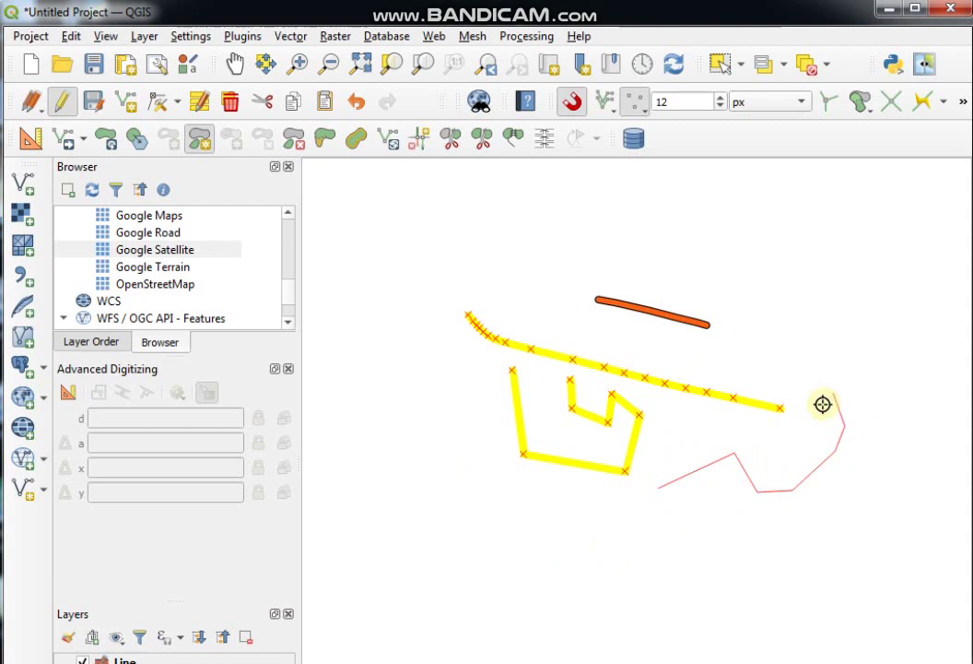
{"action": "right_click", "coordinate": [823, 404]}
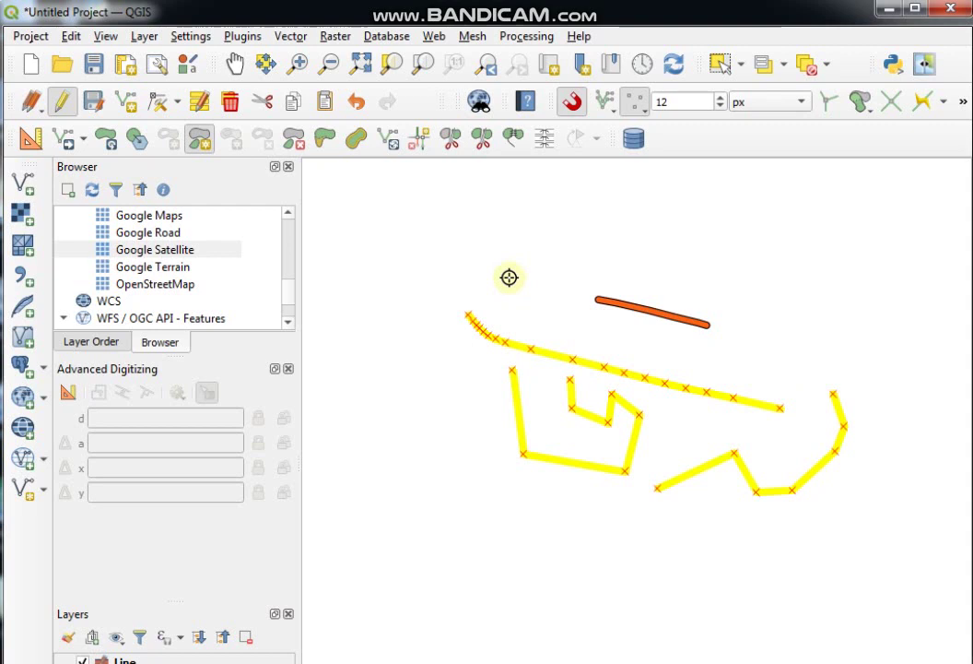
Delete both added parts of the avenue line with the Delete Part tool.
{"action": "left_click", "coordinate": [296, 143]}
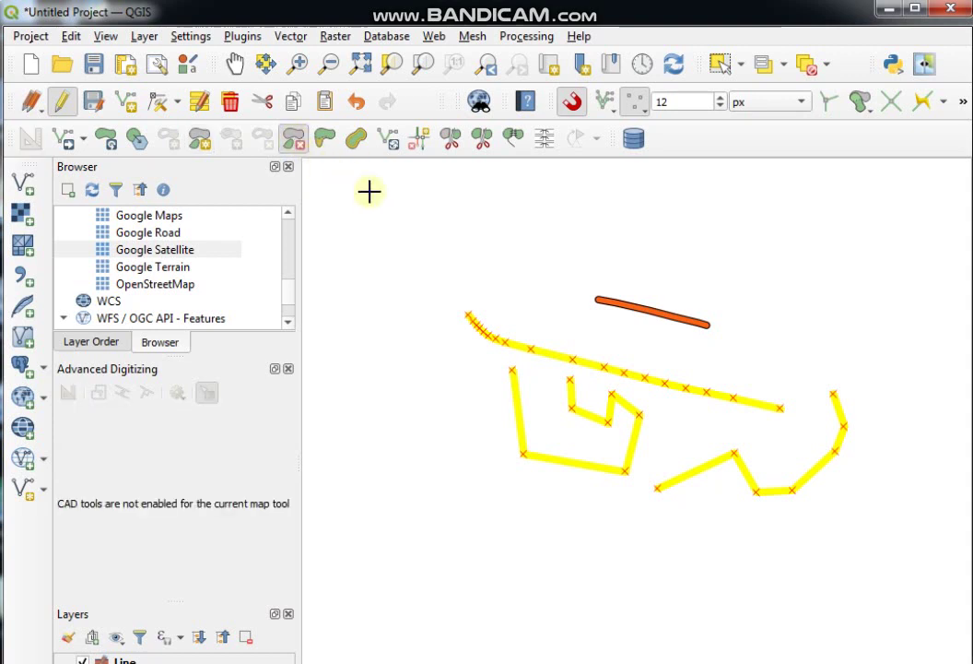
{"action": "left_click", "coordinate": [734, 454]}
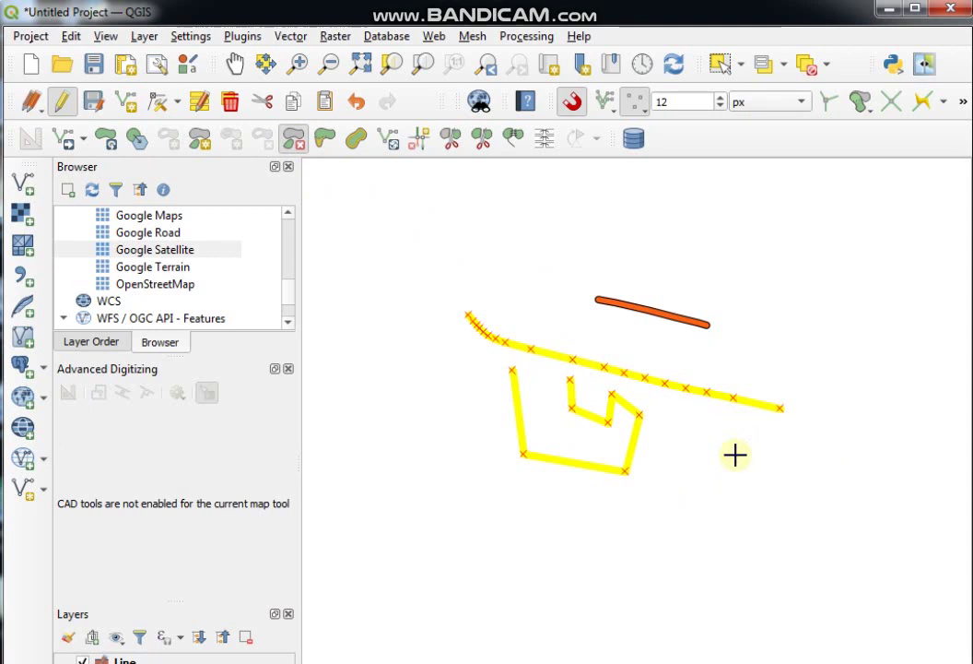
{"action": "left_click", "coordinate": [640, 414]}
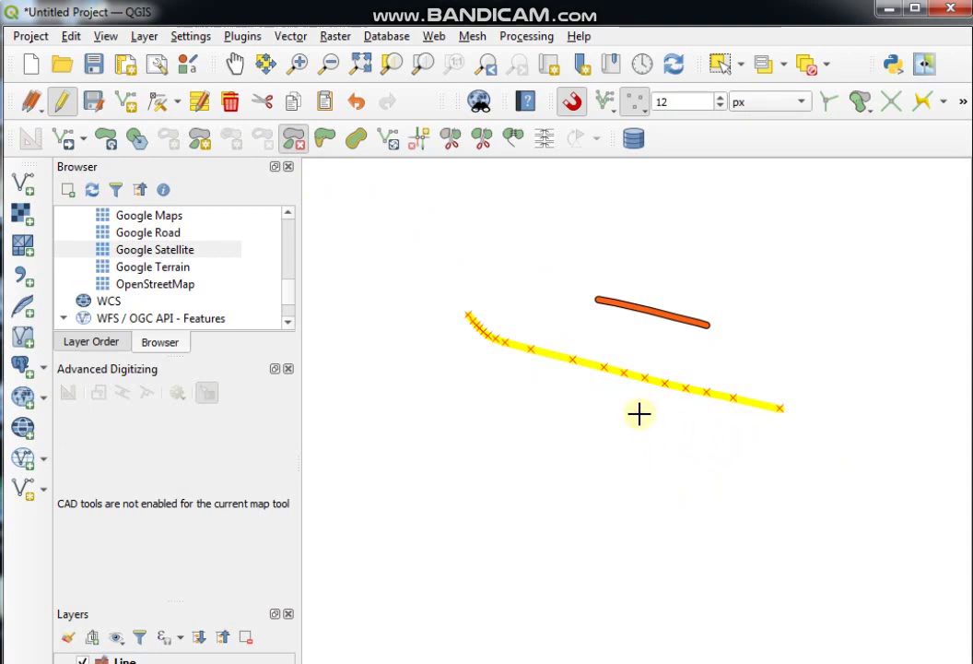
Select all the road lines, and narrow the selection to the long avenue line only.
{"action": "scroll", "coordinate": [507, 300], "scroll_direction": "up", "scroll_amount": 1}
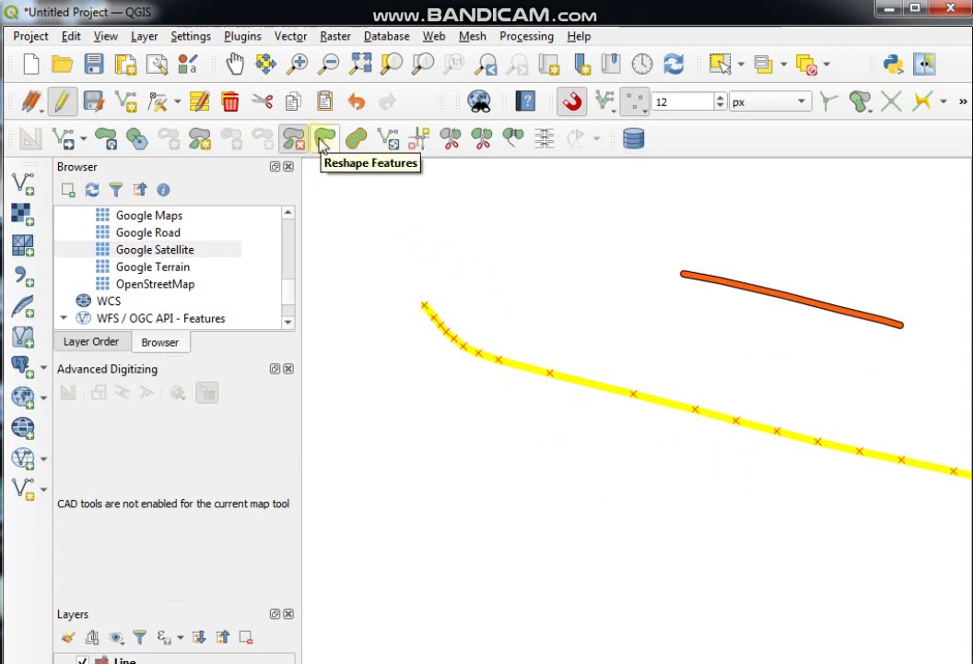
{"action": "scroll", "coordinate": [616, 288], "scroll_direction": "down", "scroll_amount": 1}
{"action": "left_click", "coordinate": [720, 64]}
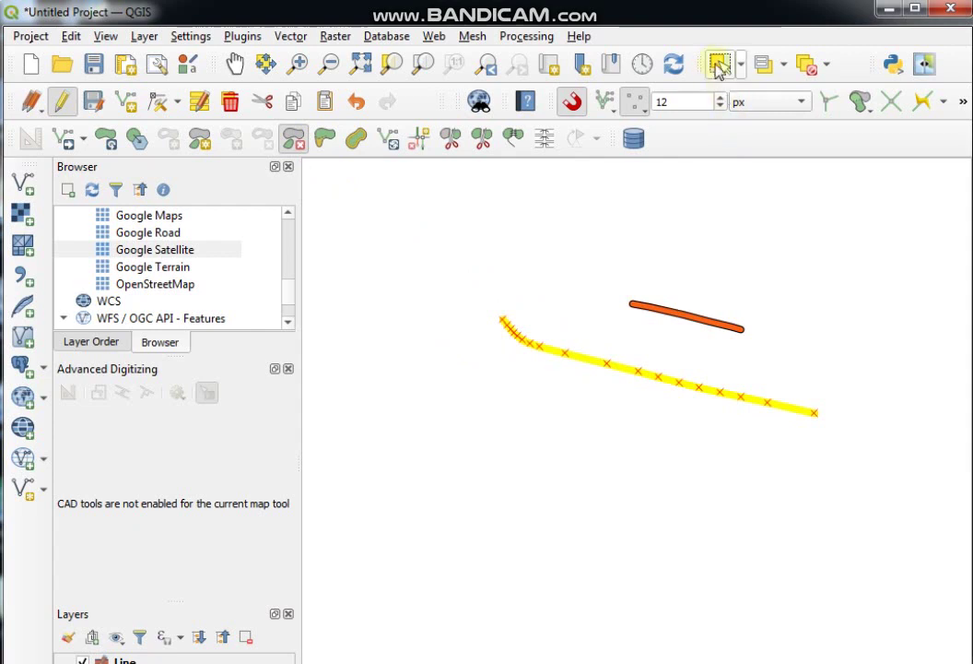
{"action": "left_click", "coordinate": [621, 318]}
{"action": "key", "text": "ctrl+a"}
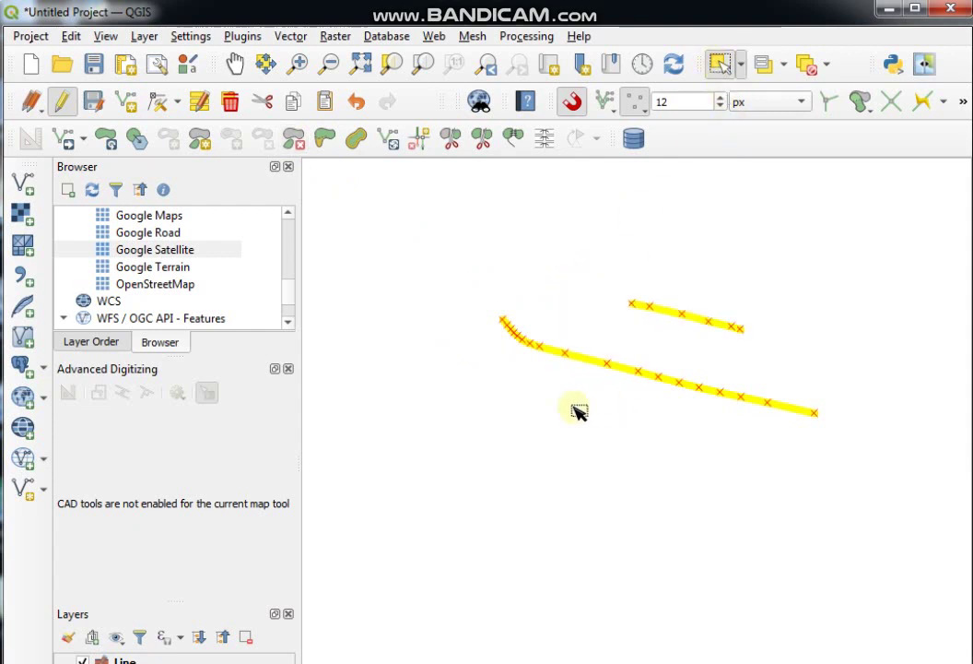
{"action": "left_click_drag", "start_coordinate": [560, 311], "coordinate": [610, 415]}
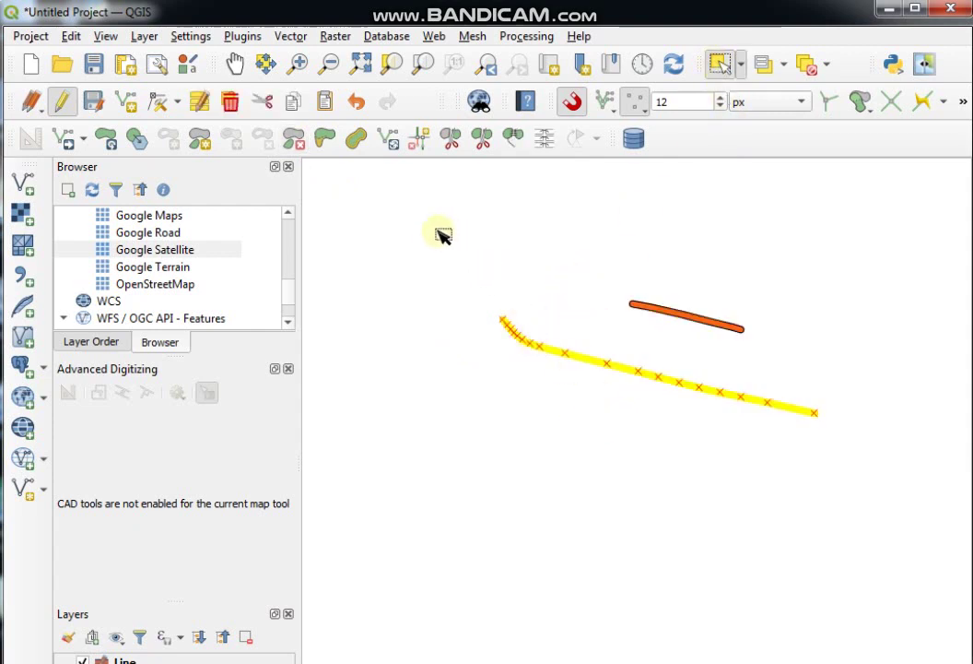
Reshape the curved northwest end of the avenue line with Reshape Features, tracing a straighter path along the bend's northeast side.
{"action": "scroll", "coordinate": [440, 235], "scroll_direction": "up", "scroll_amount": 1}
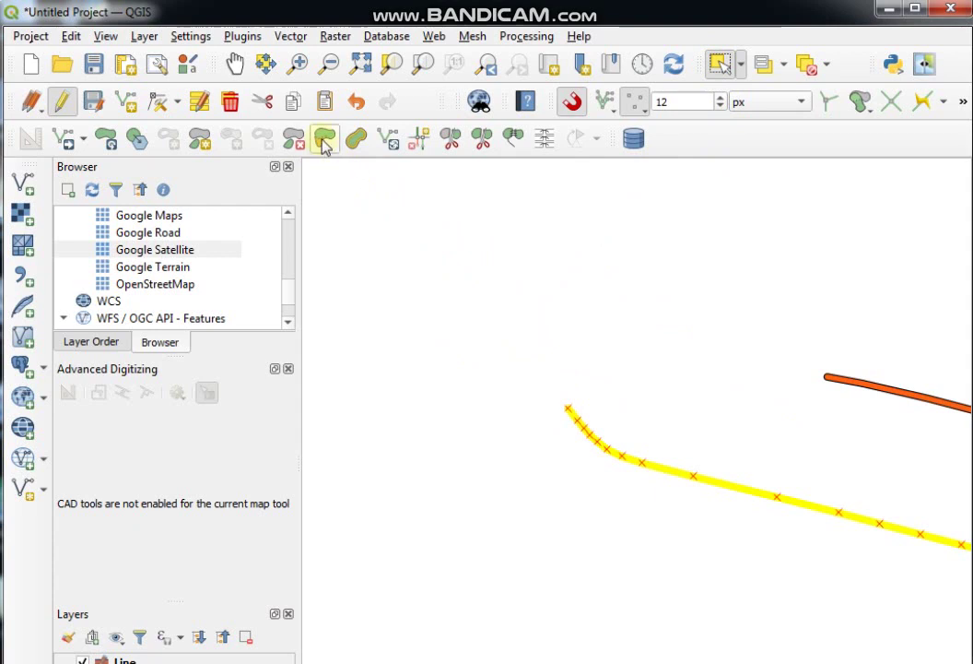
{"action": "left_click", "coordinate": [325, 140]}
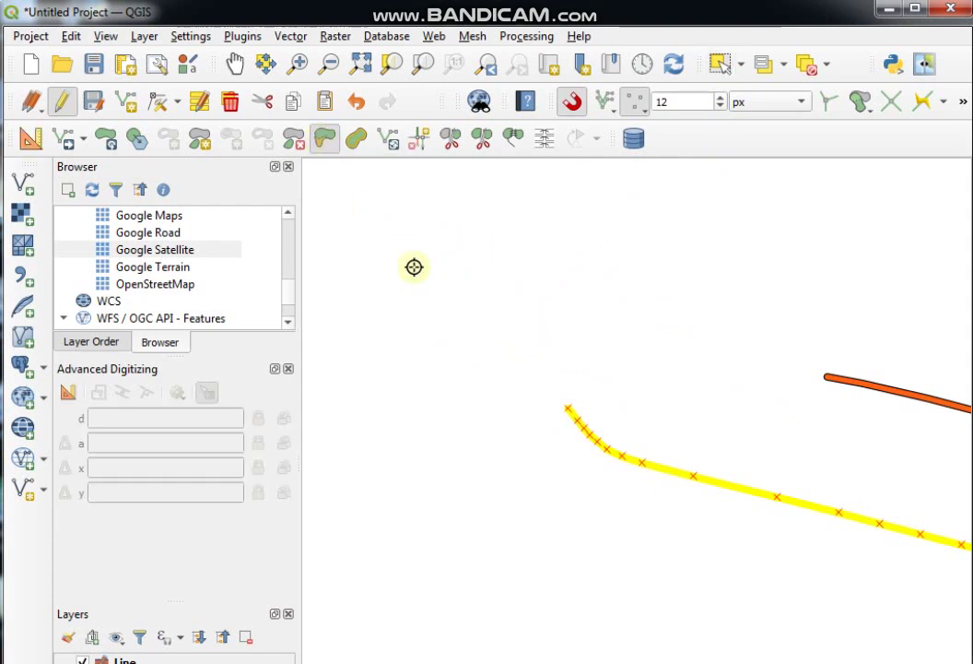
{"action": "scroll", "coordinate": [414, 266], "scroll_direction": "down", "scroll_amount": 1}
{"action": "scroll", "coordinate": [539, 374], "scroll_direction": "up", "scroll_amount": 1}
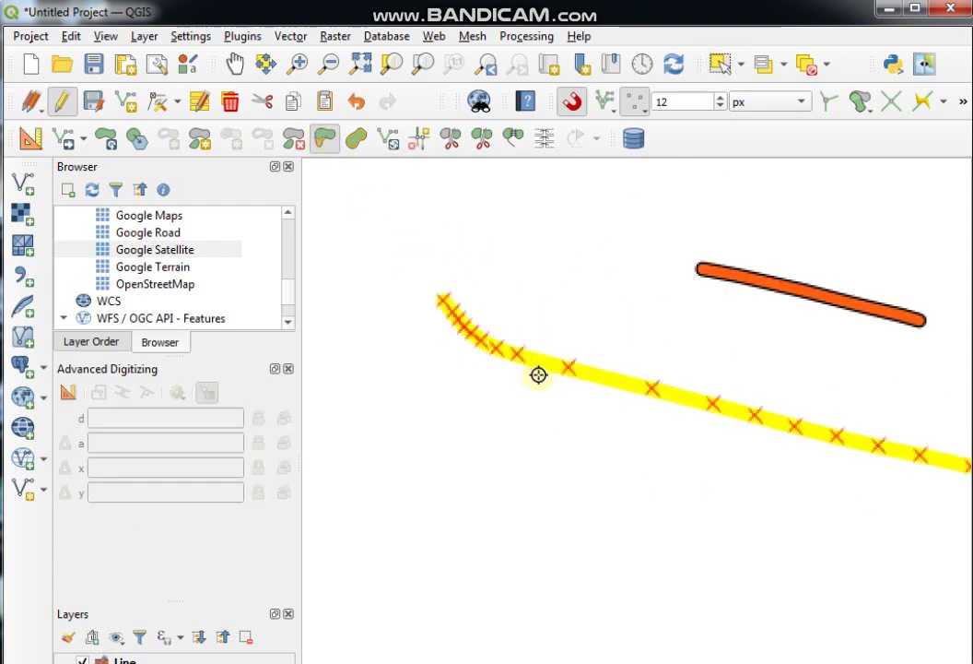
{"action": "scroll", "coordinate": [517, 363], "scroll_direction": "up", "scroll_amount": 1}
{"action": "left_click_drag", "start_coordinate": [528, 278], "coordinate": [595, 328]}
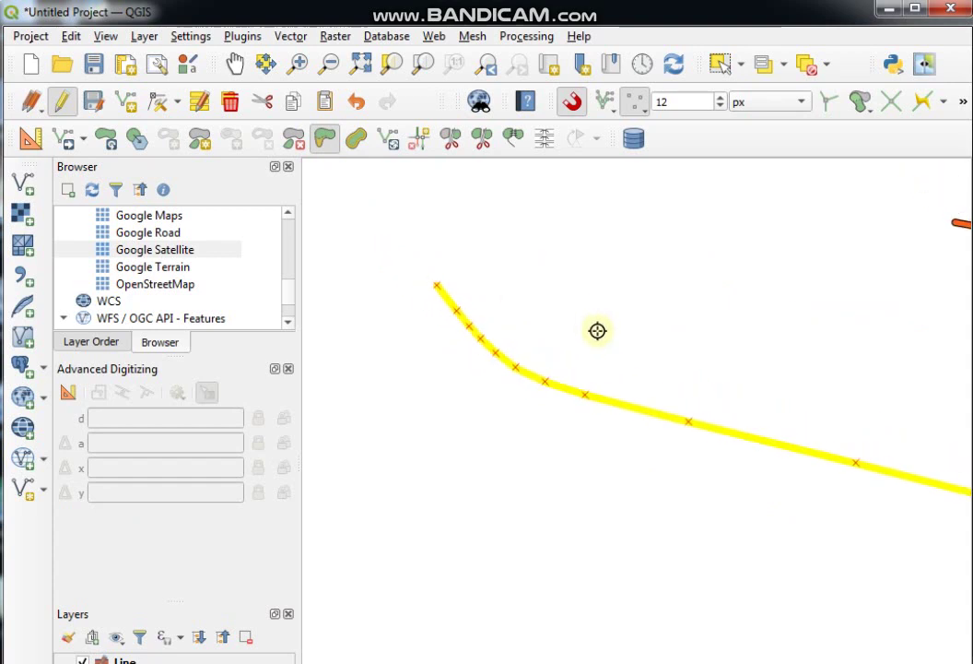
{"action": "scroll", "coordinate": [441, 342], "scroll_direction": "up", "scroll_amount": 1}
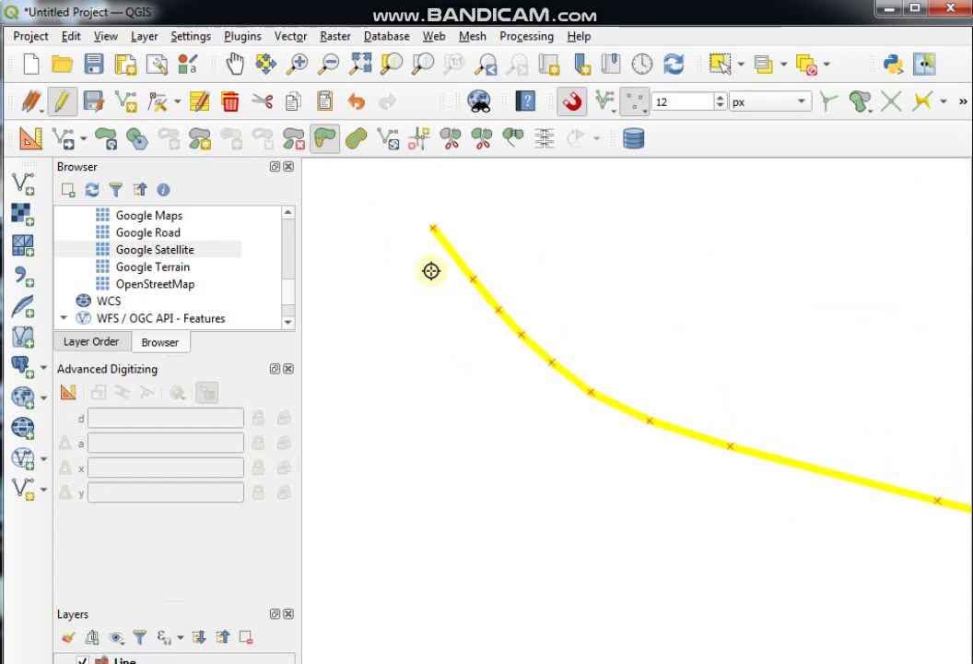
{"action": "left_click", "coordinate": [425, 261]}
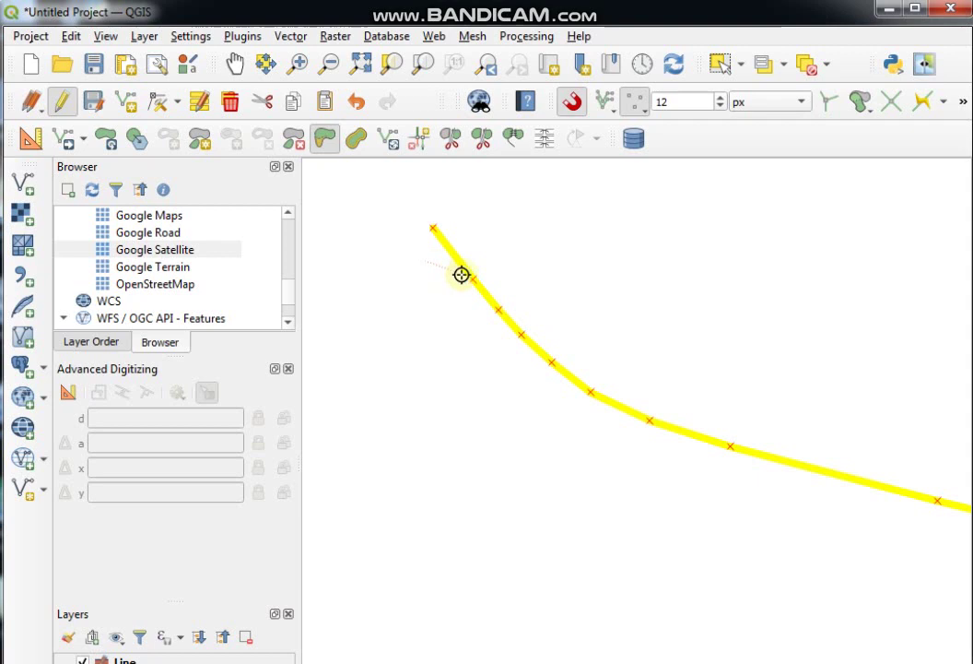
{"action": "left_click_drag", "start_coordinate": [777, 390], "coordinate": [686, 370]}
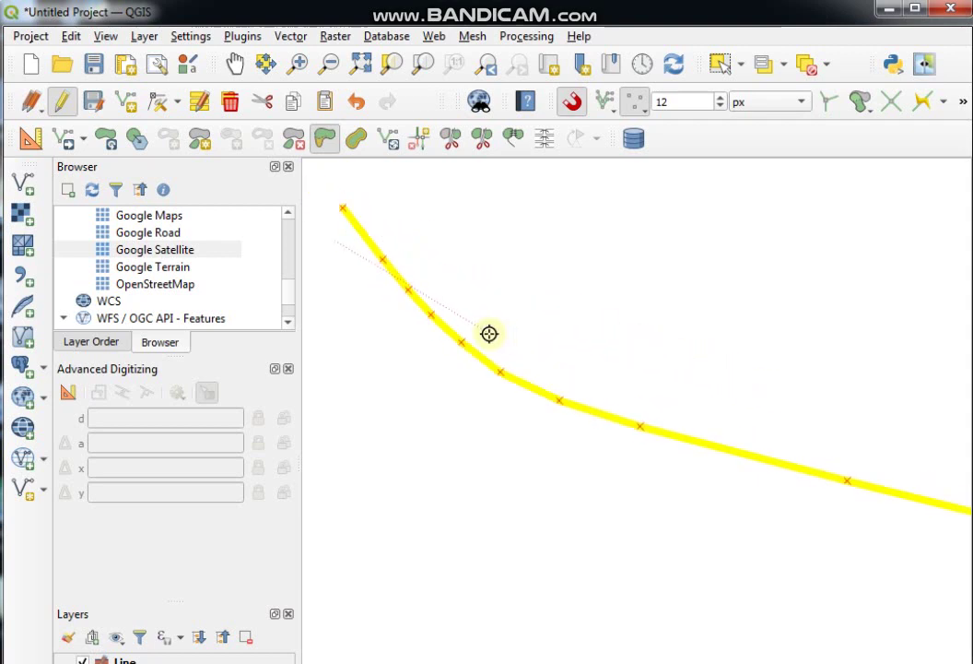
{"action": "left_click", "coordinate": [532, 358]}
{"action": "left_click", "coordinate": [657, 419]}
{"action": "left_click", "coordinate": [746, 475]}
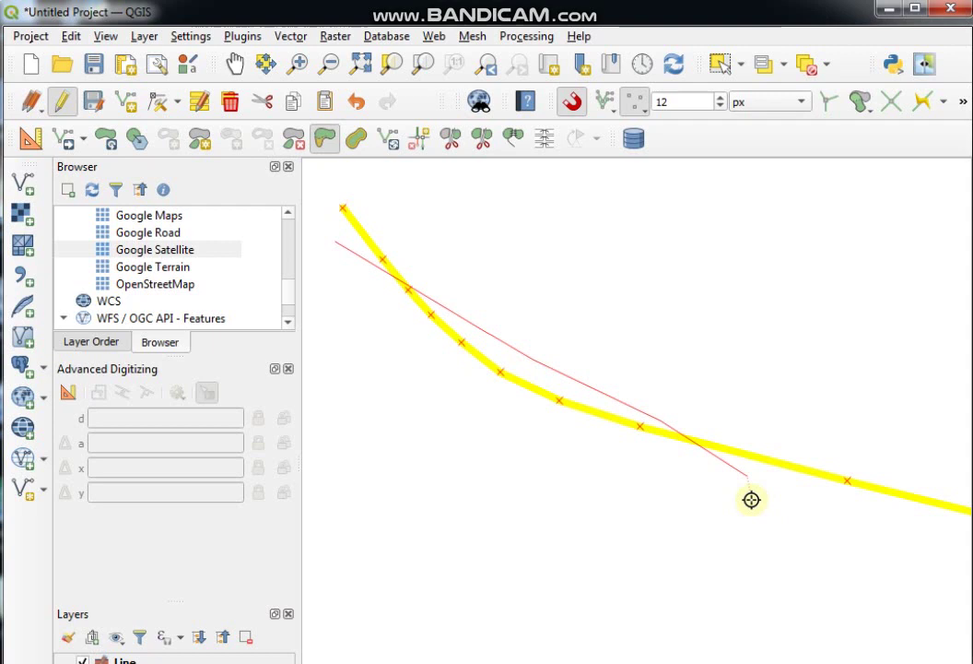
{"action": "right_click", "coordinate": [751, 500]}
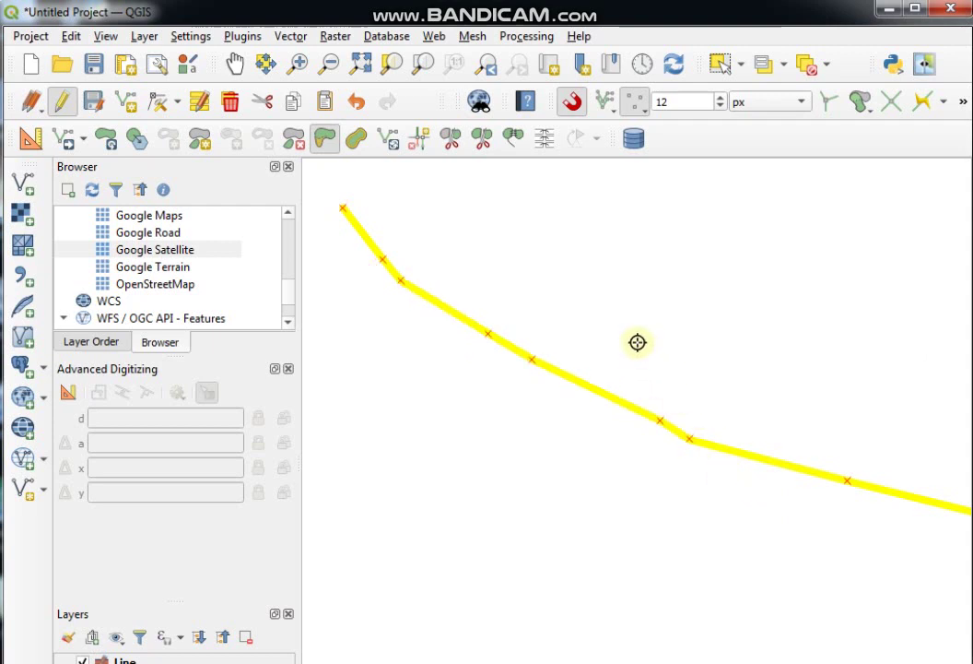
Reshape the stretch southeast of the bend into a V-shaped dip below the line, and redraw the dip as a flat-bottomed notch.
{"action": "scroll", "coordinate": [641, 343], "scroll_direction": "down", "scroll_amount": 1}
{"action": "left_click_drag", "start_coordinate": [641, 343], "coordinate": [420, 237]}
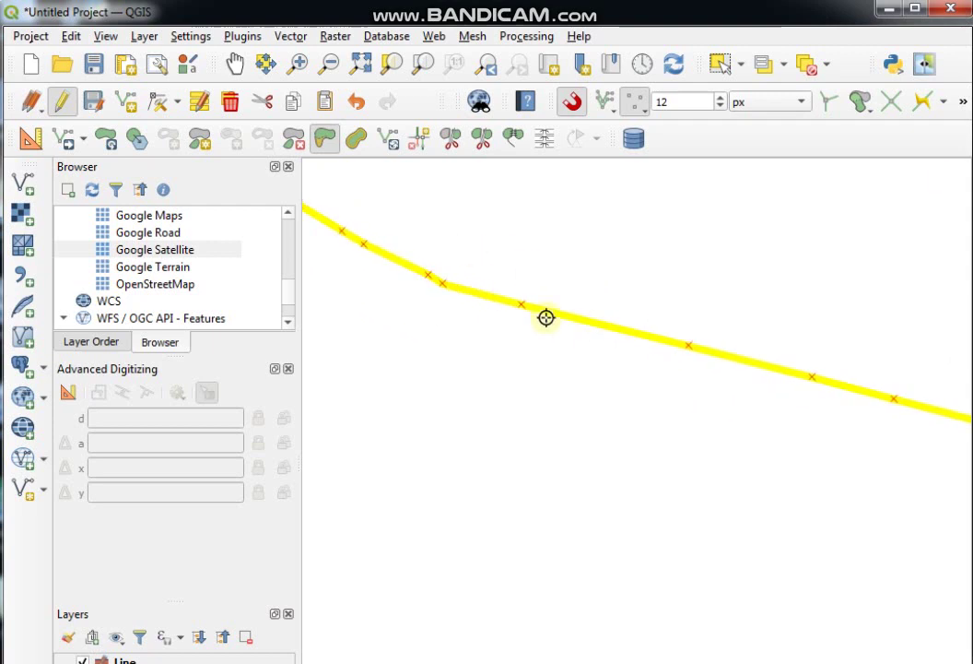
{"action": "left_click", "coordinate": [498, 266]}
{"action": "left_click", "coordinate": [589, 483]}
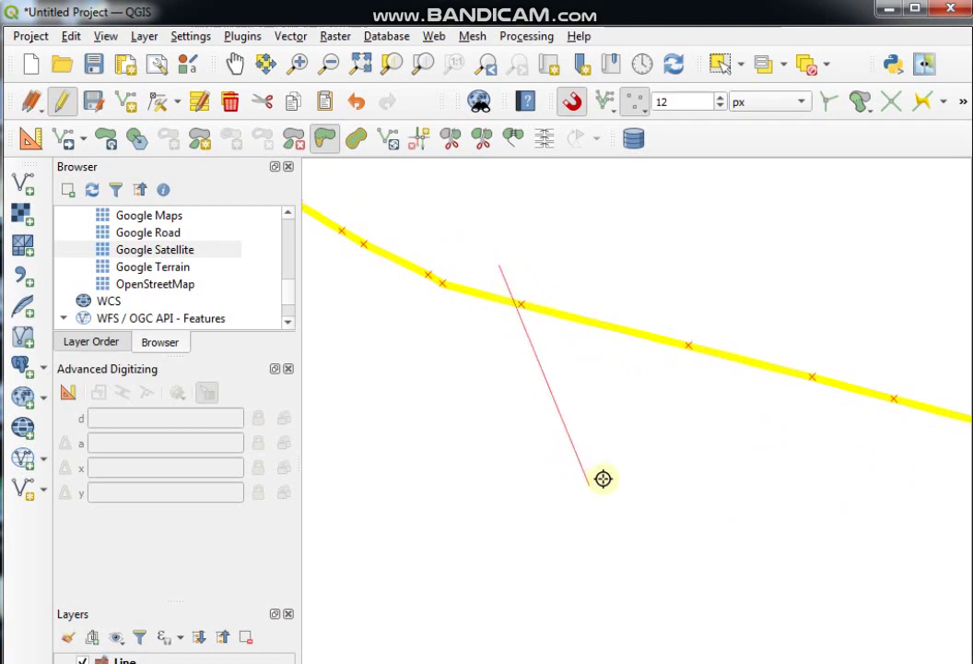
{"action": "left_click", "coordinate": [821, 306]}
{"action": "right_click", "coordinate": [835, 308]}
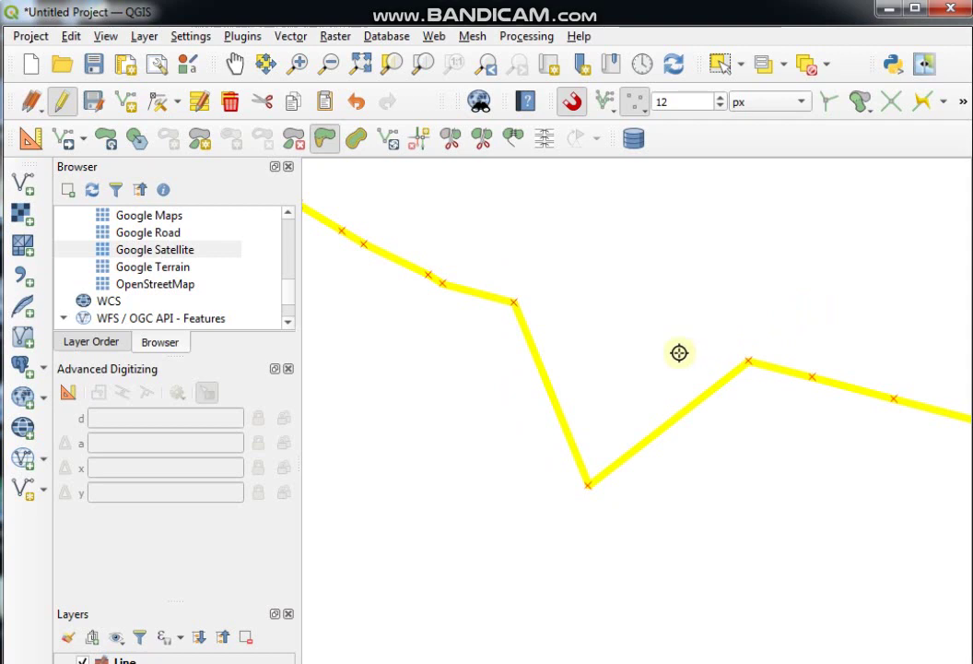
{"action": "left_click", "coordinate": [464, 355]}
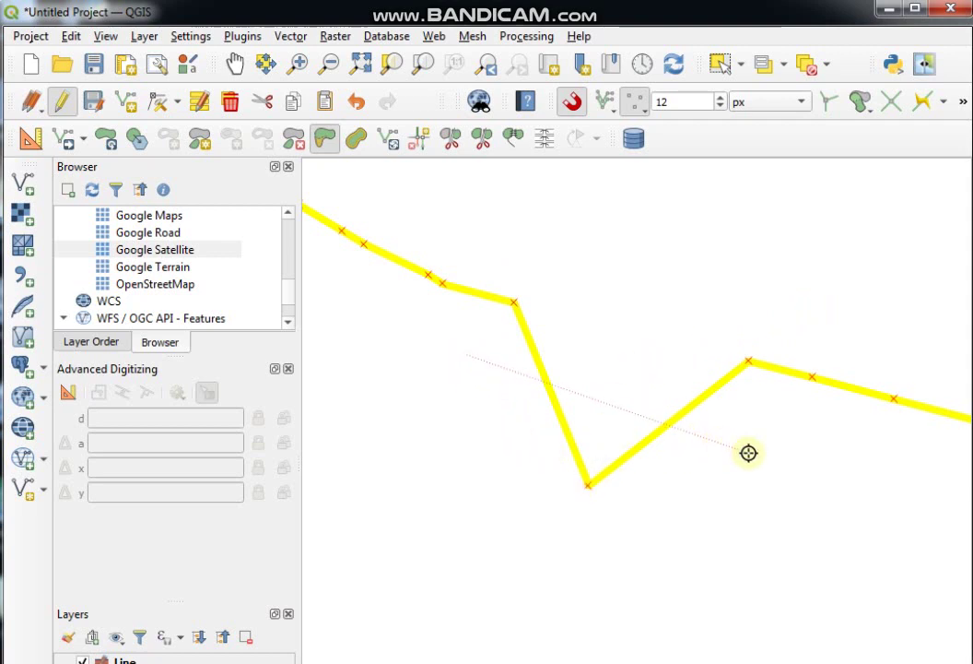
{"action": "right_click", "coordinate": [729, 477]}
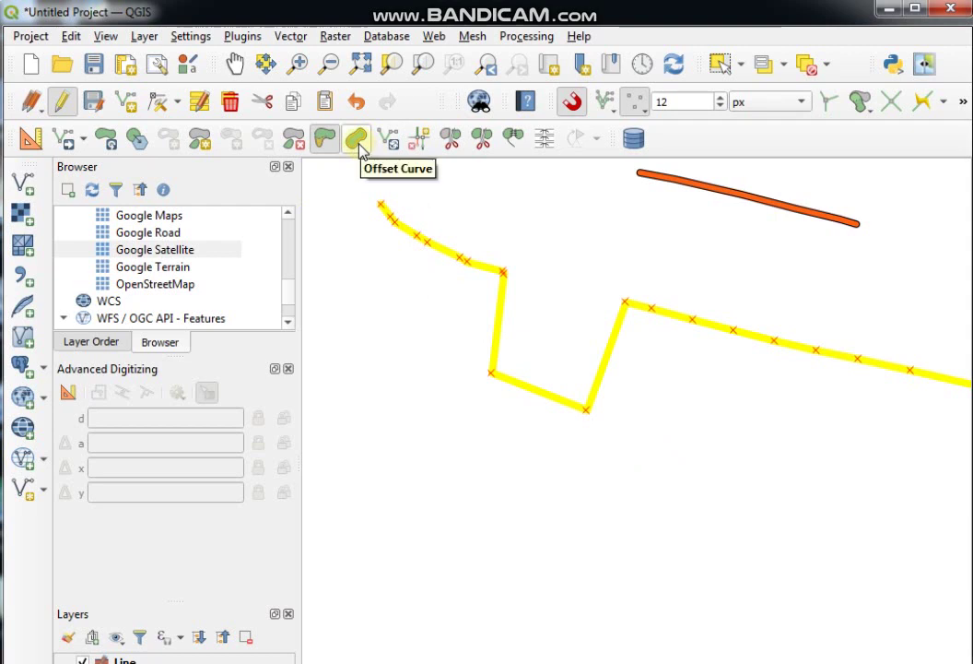
Offset the notched avenue line to the southwest with Offset Curve, and offset the result back northeast close to its former position.
{"action": "left_click", "coordinate": [357, 140]}
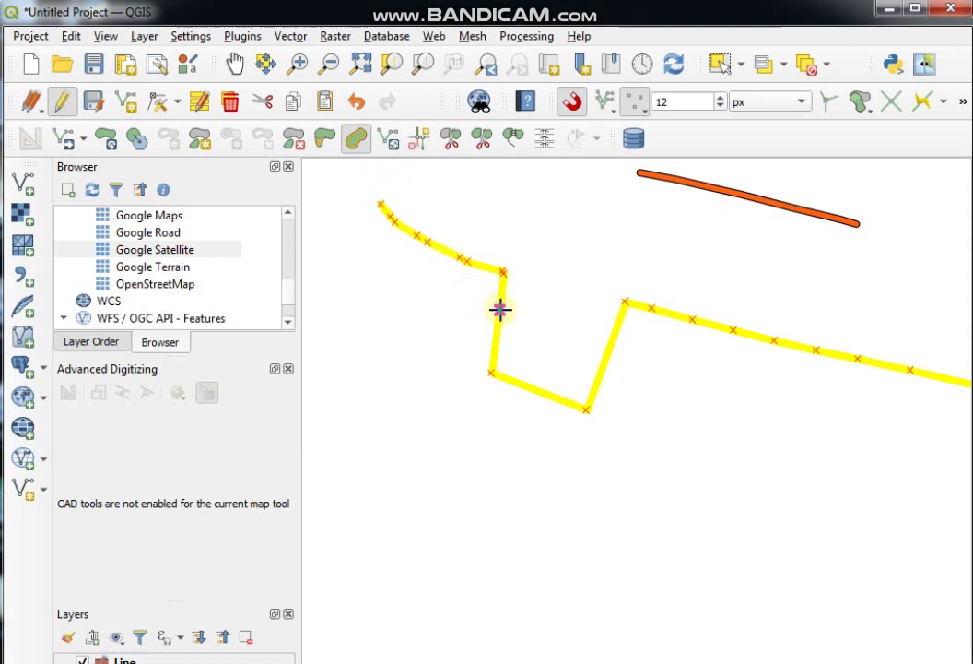
{"action": "left_click", "coordinate": [499, 310]}
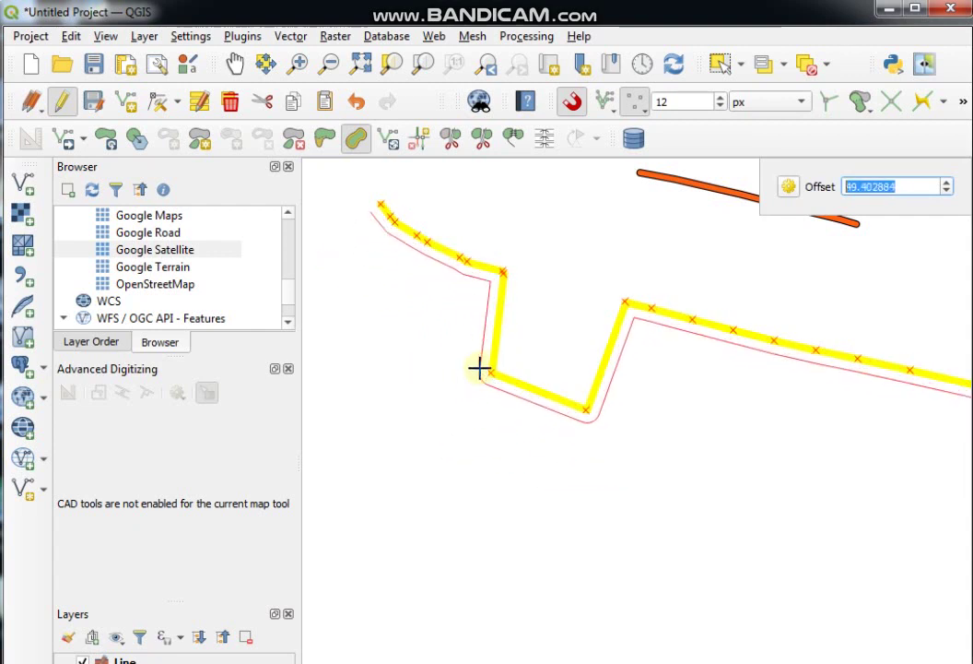
{"action": "left_click", "coordinate": [453, 441]}
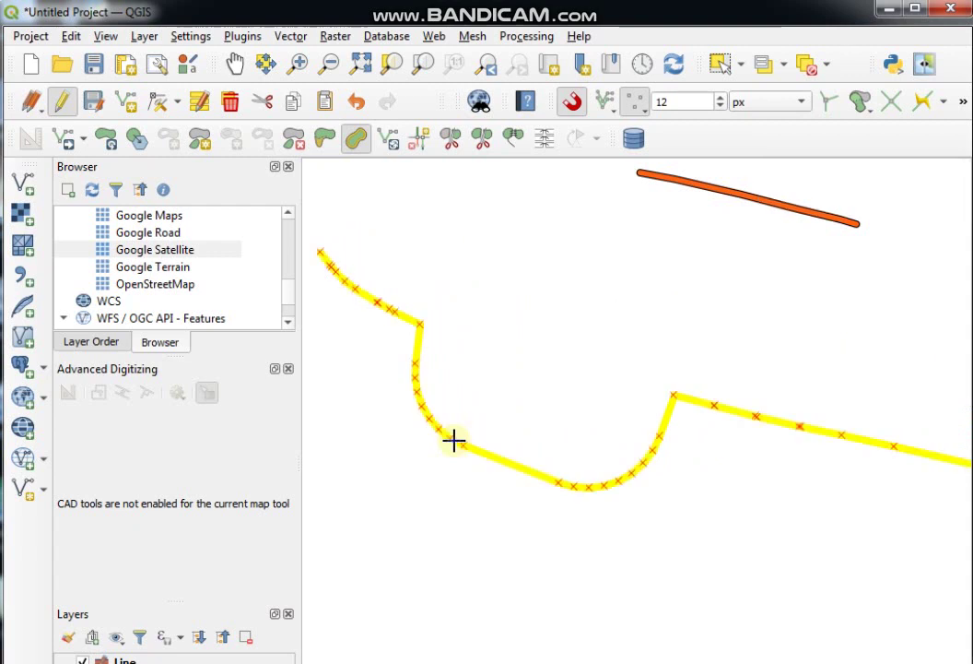
{"action": "left_click", "coordinate": [454, 440]}
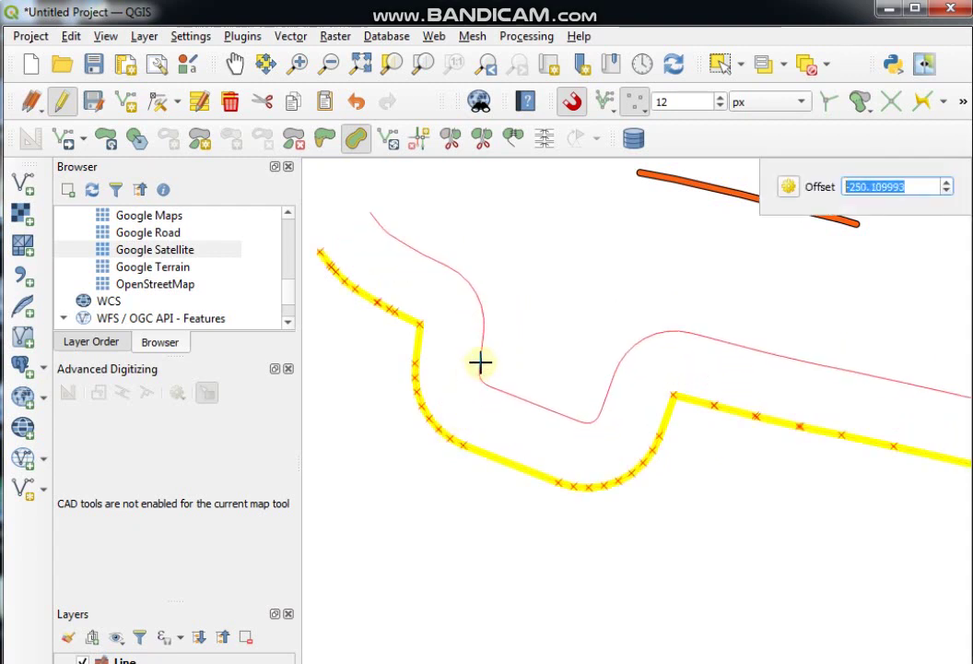
{"action": "left_click", "coordinate": [488, 347]}
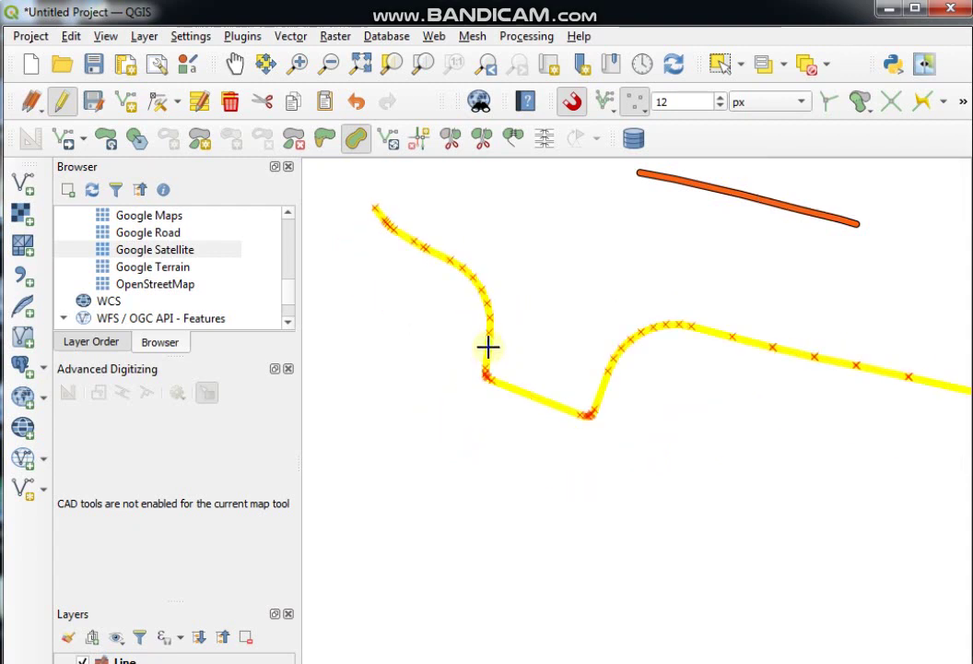
Split the avenue line near its northwest end with Split Features, using a diagonal cut line across the upper curve.
{"action": "scroll", "coordinate": [489, 347], "scroll_direction": "up", "scroll_amount": 2}
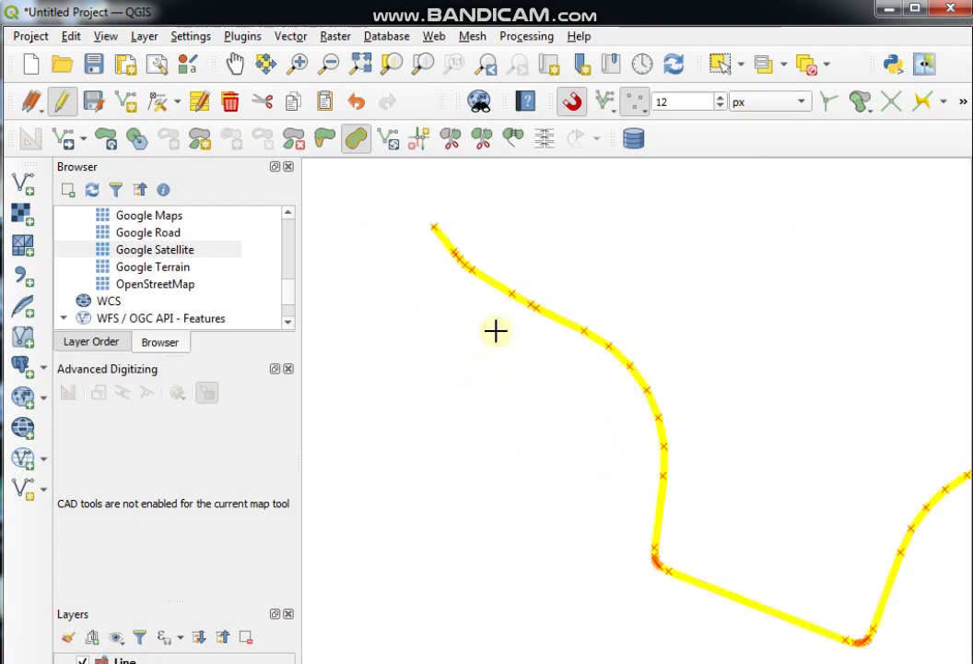
{"action": "left_click", "coordinate": [451, 140]}
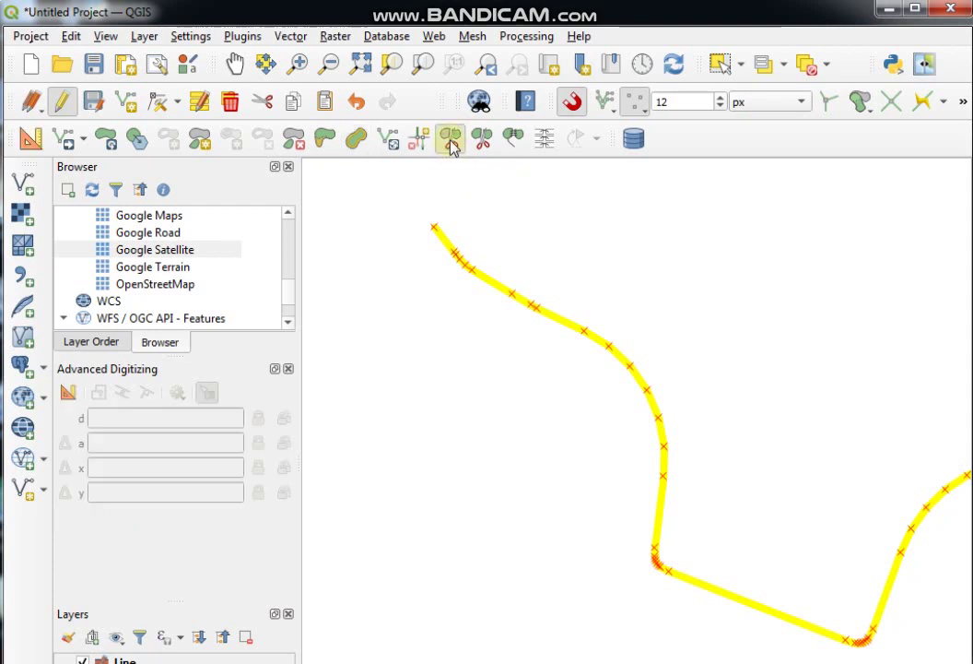
{"action": "left_click", "coordinate": [463, 372]}
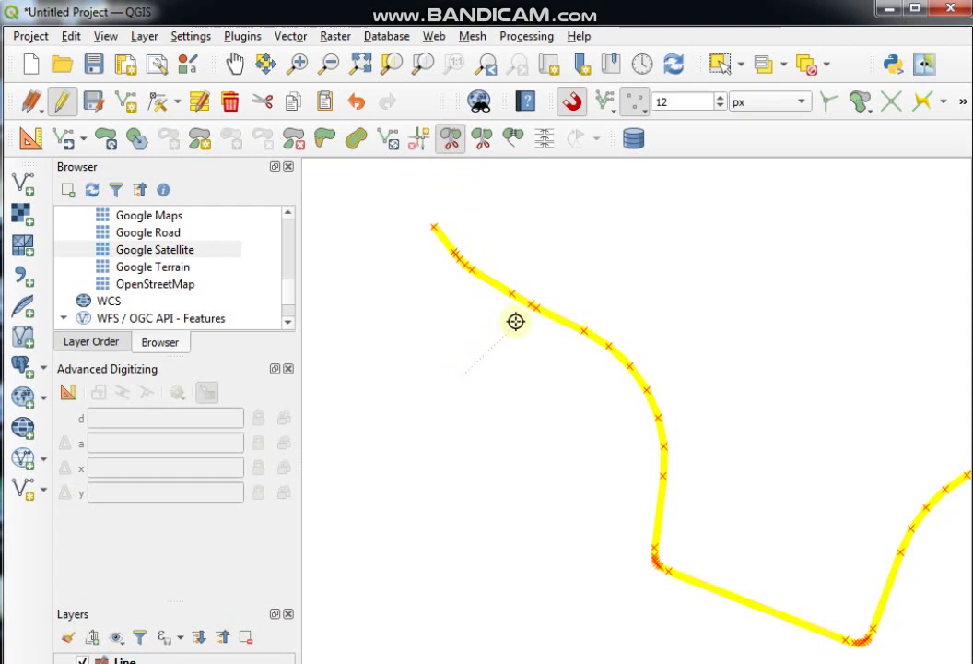
{"action": "left_click", "coordinate": [592, 232]}
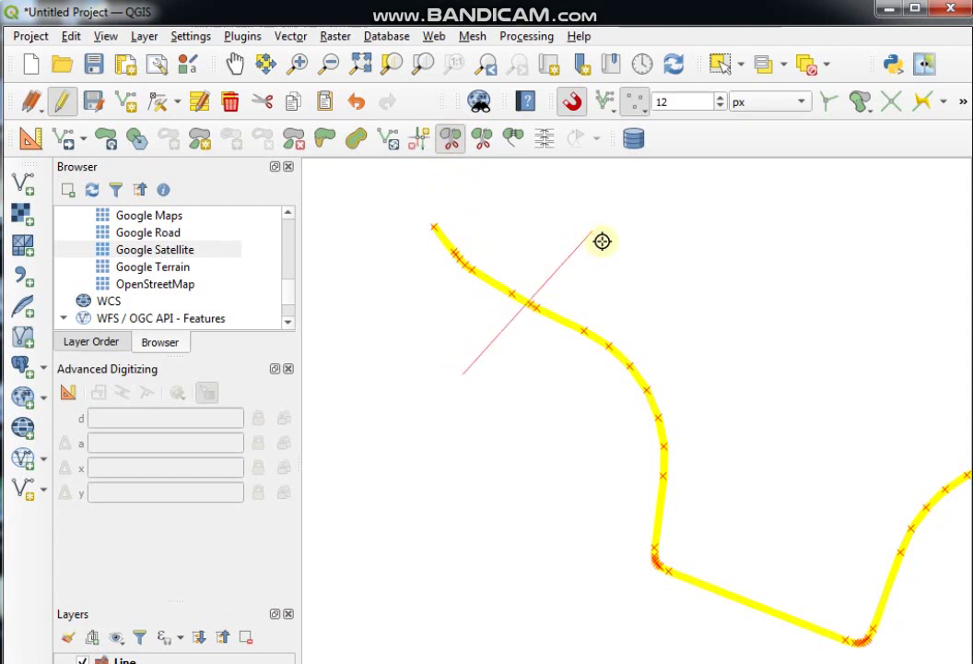
{"action": "right_click", "coordinate": [602, 241]}
{"action": "scroll", "coordinate": [576, 304], "scroll_direction": "down", "scroll_amount": 2}
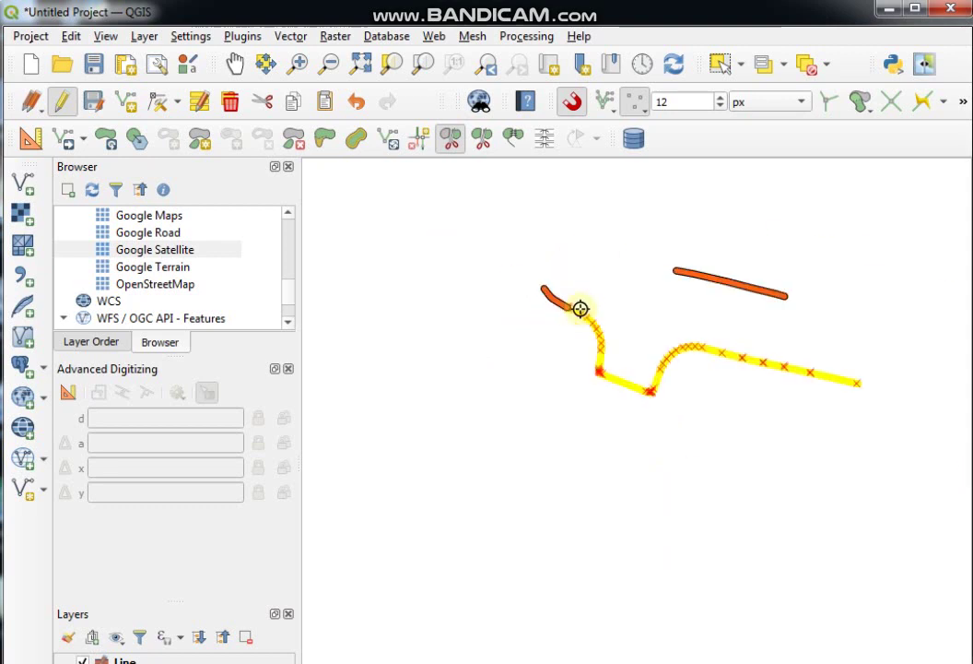
{"action": "left_click_drag", "start_coordinate": [625, 287], "coordinate": [585, 274]}
Select the short northwest piece and the long remainder in turn to check the split, ending with the northwest piece selected.
{"action": "left_click", "coordinate": [720, 63]}
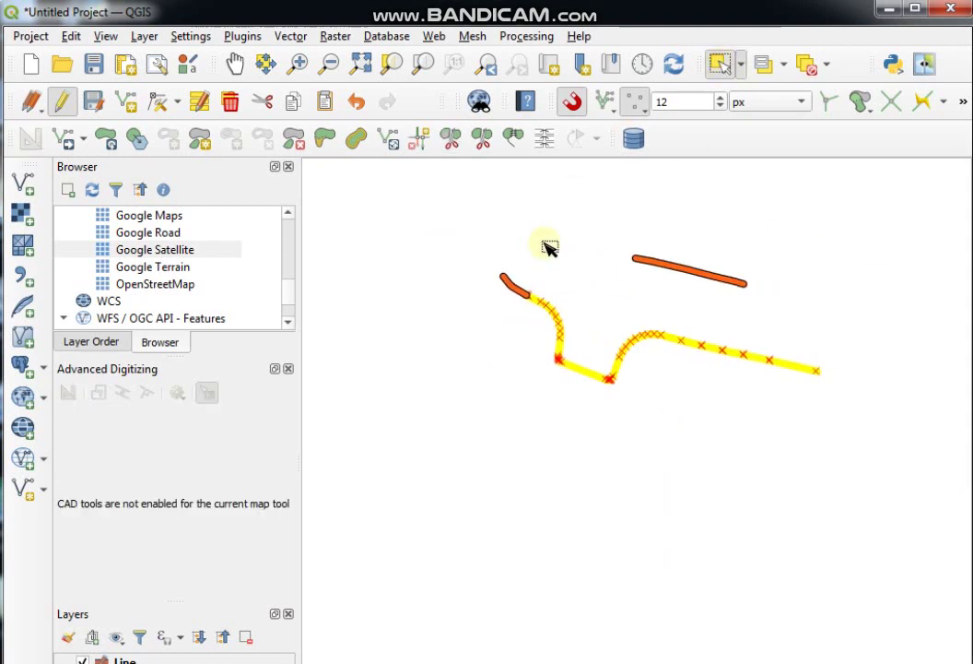
{"action": "left_click", "coordinate": [516, 288]}
{"action": "left_click", "coordinate": [557, 320]}
{"action": "left_click", "coordinate": [510, 282]}
{"action": "left_click", "coordinate": [567, 344]}
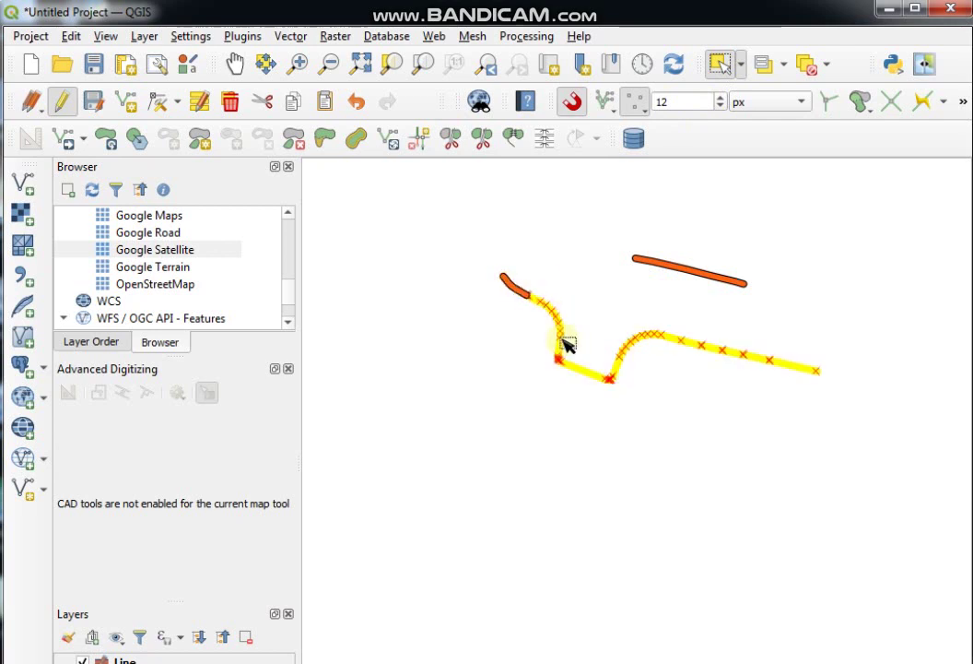
{"action": "left_click", "coordinate": [522, 293]}
Split the selected northwest piece into two parts with Split Parts, cutting diagonally across its bend.
{"action": "scroll", "coordinate": [523, 294], "scroll_direction": "up", "scroll_amount": 2}
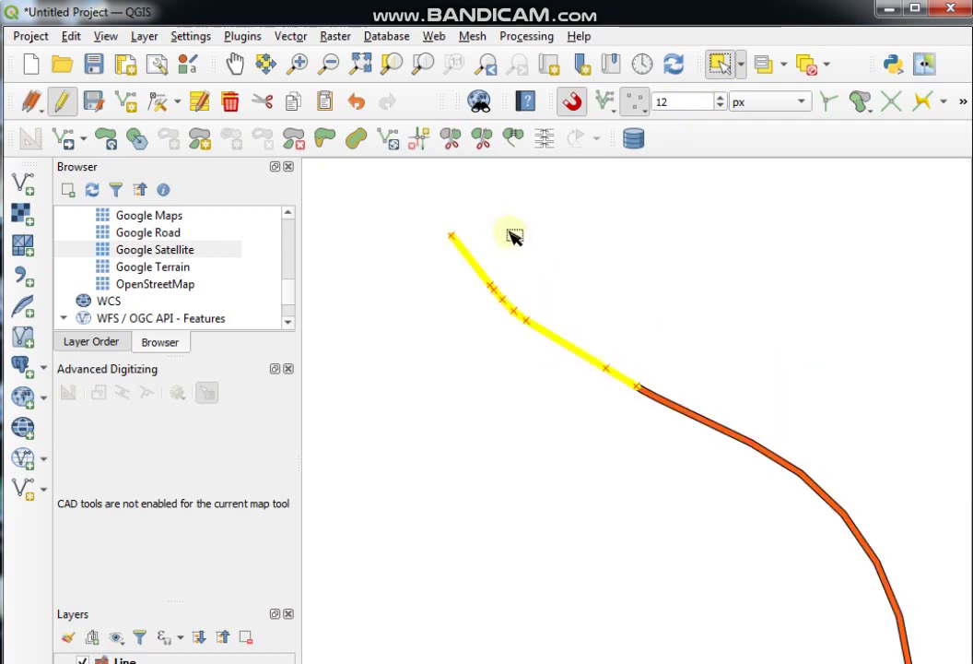
{"action": "left_click", "coordinate": [481, 138]}
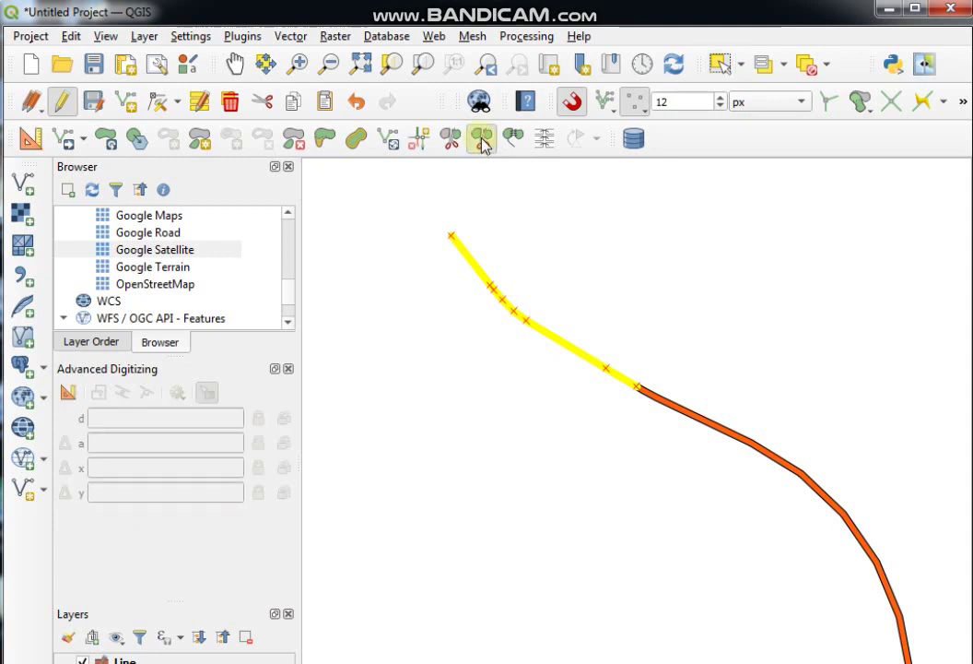
{"action": "left_click", "coordinate": [467, 343]}
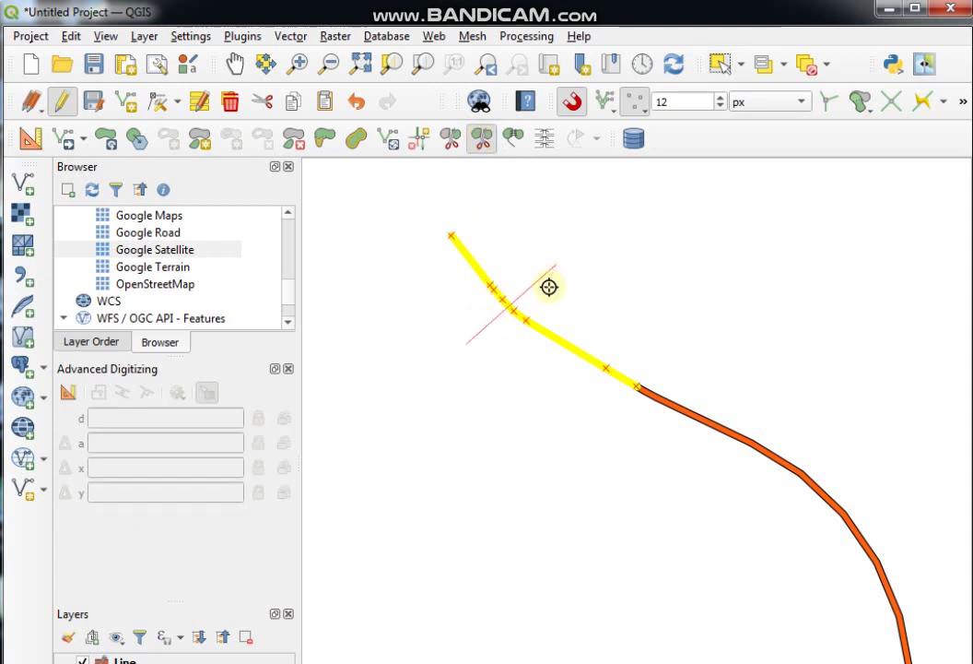
{"action": "right_click", "coordinate": [560, 278]}
{"action": "scroll", "coordinate": [503, 348], "scroll_direction": "up", "scroll_amount": 1}
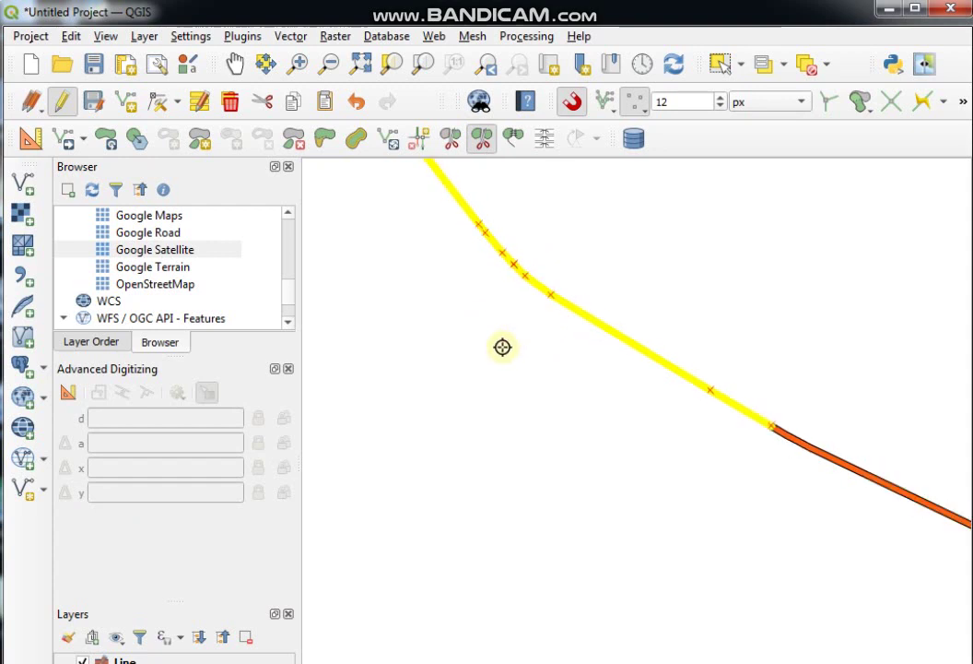
{"action": "scroll", "coordinate": [553, 293], "scroll_direction": "down", "scroll_amount": 1}
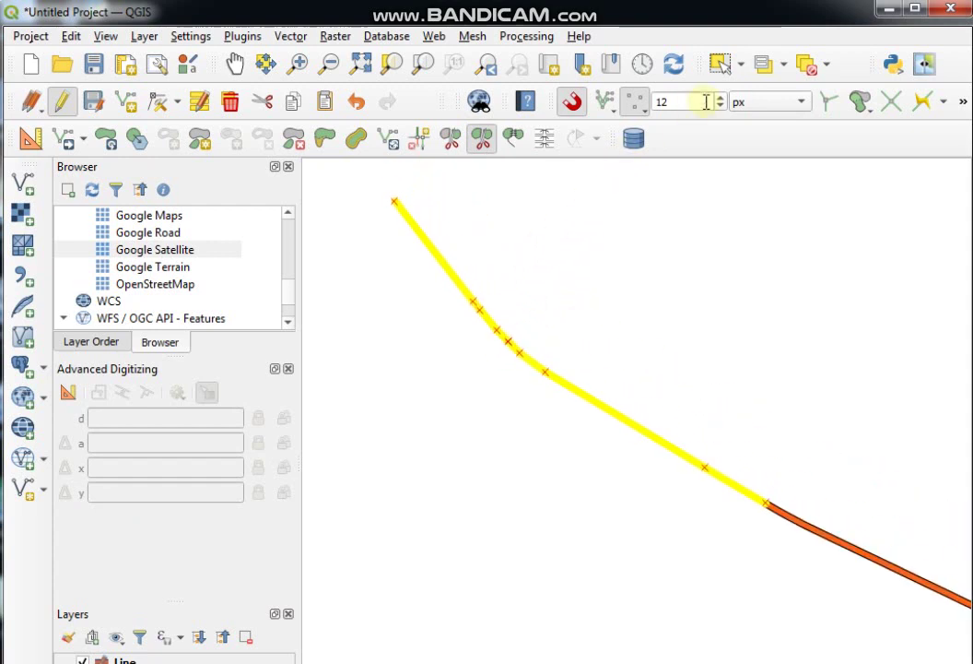
Undo the last part split, and select both the short northwest piece and the long remainder of the avenue line.
{"action": "key", "text": "ctrl+z"}
{"action": "scroll", "coordinate": [494, 295], "scroll_direction": "down", "scroll_amount": 3}
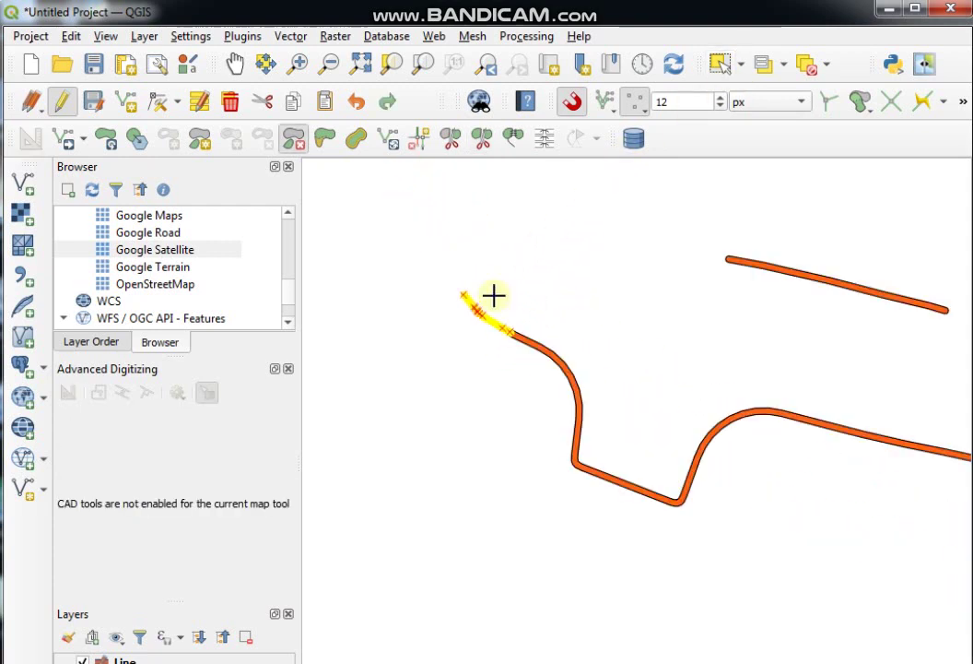
{"action": "left_click", "coordinate": [514, 139]}
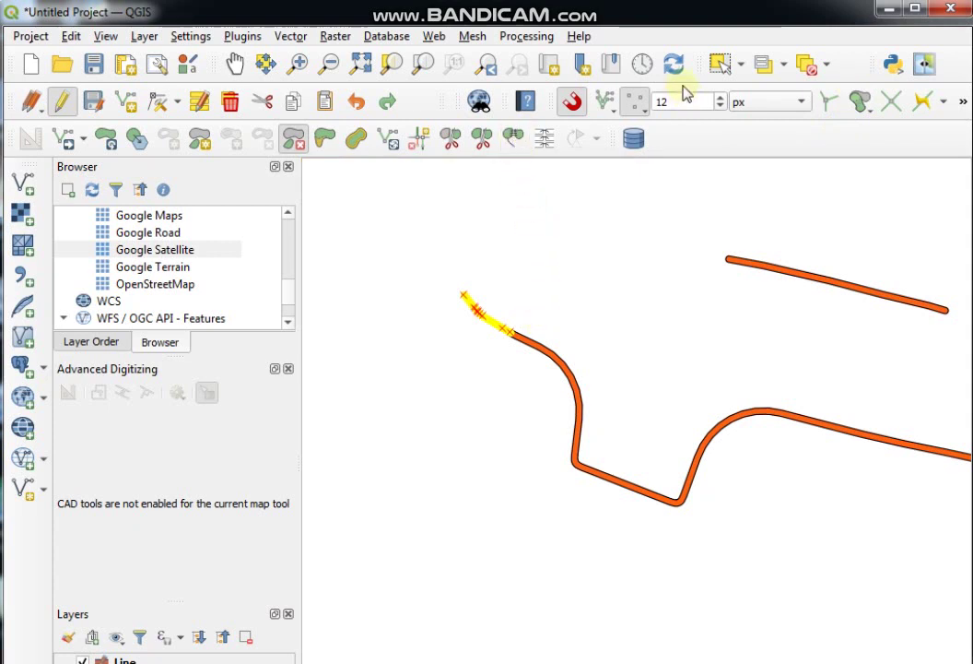
{"action": "left_click", "coordinate": [721, 64]}
{"action": "left_click_drag", "start_coordinate": [434, 243], "coordinate": [684, 568]}
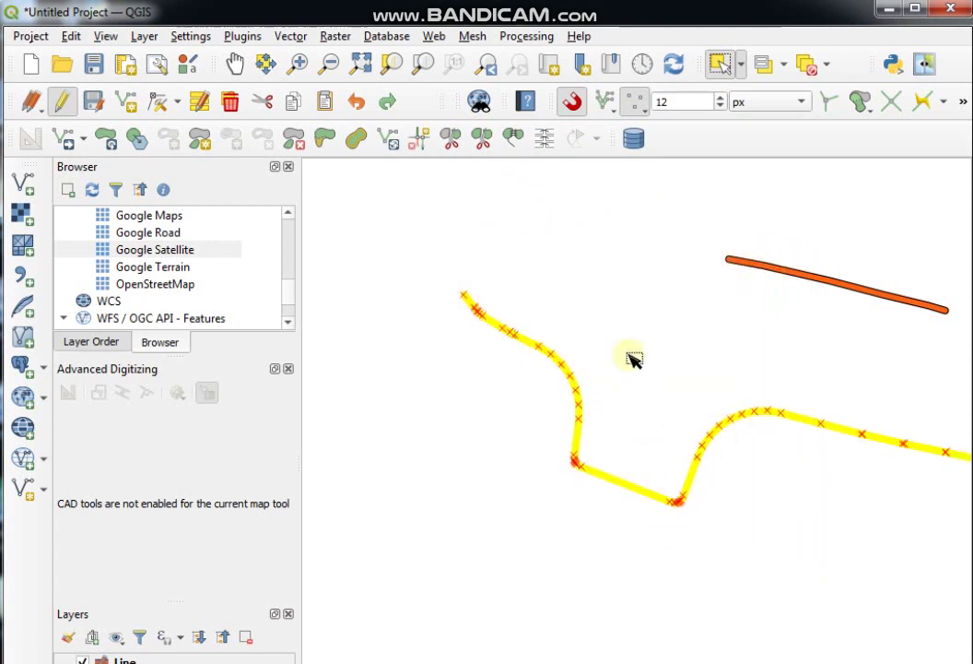
Merge the two selected avenue pieces into one feature with Merge Selected Features, taking the attributes from feature 0.
{"action": "left_click", "coordinate": [514, 139]}
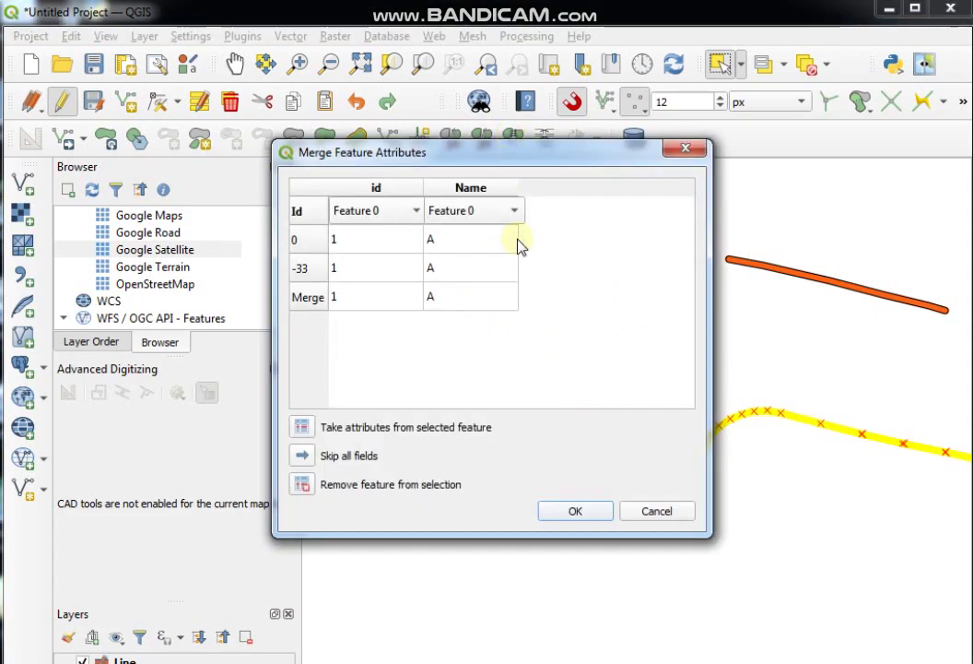
{"action": "left_click", "coordinate": [295, 240]}
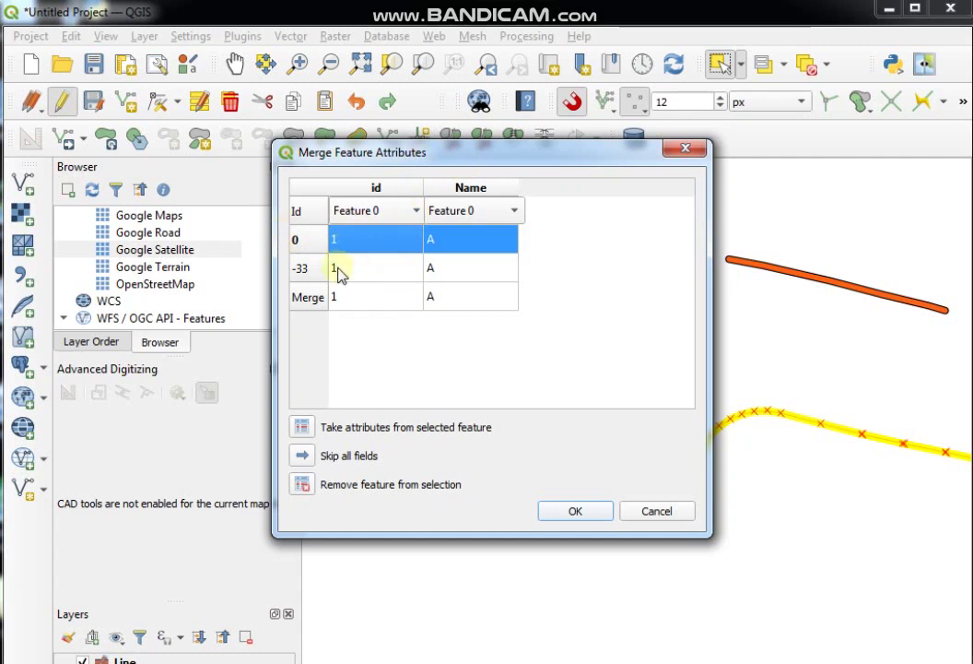
{"action": "left_click", "coordinate": [303, 430]}
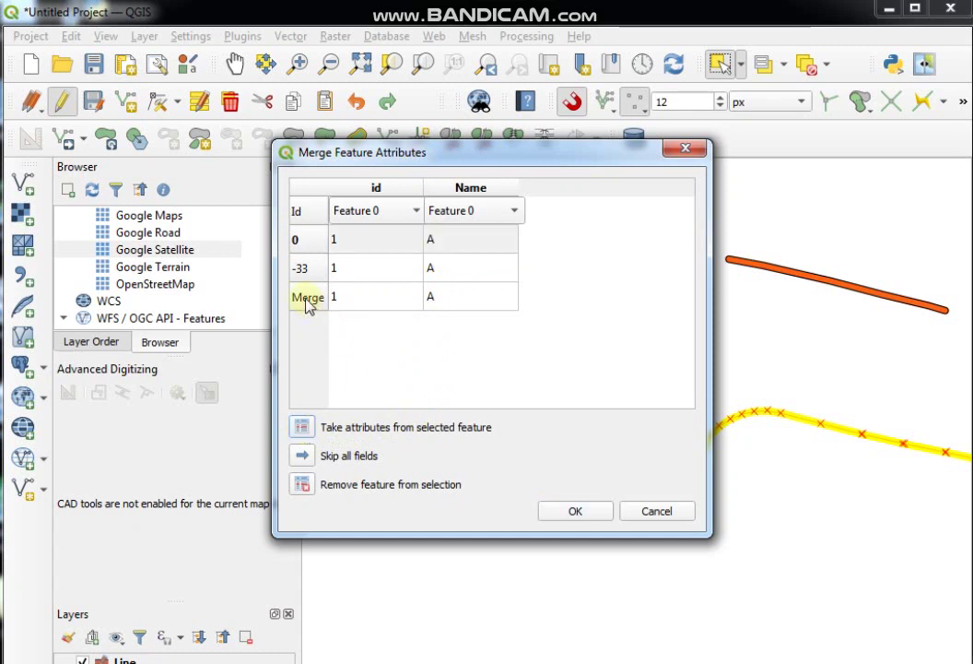
{"action": "left_click", "coordinate": [577, 513]}
{"action": "scroll", "coordinate": [626, 354], "scroll_direction": "down", "scroll_amount": 3}
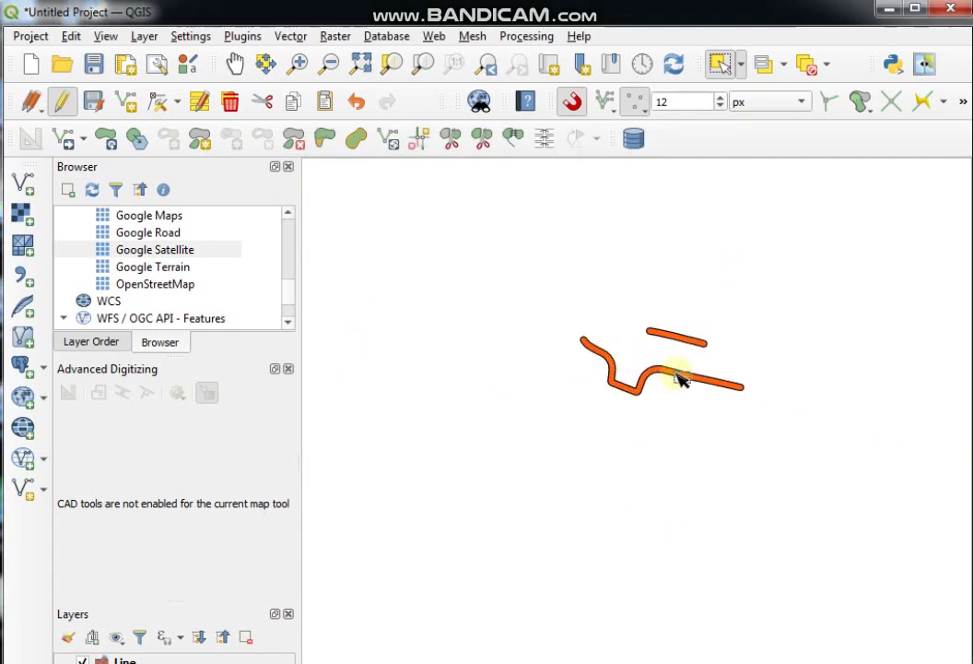
{"action": "left_click_drag", "start_coordinate": [676, 408], "coordinate": [601, 392]}
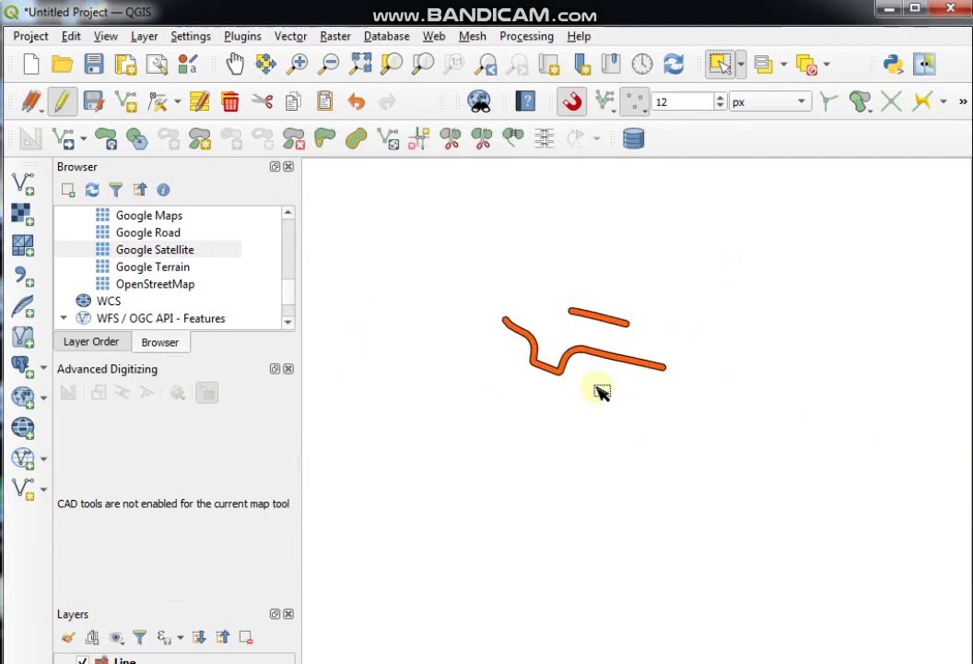
Select both separate road lines and merge only their attributes, taking id 1 and Name A from the avenue feature.
{"action": "left_click", "coordinate": [548, 301]}
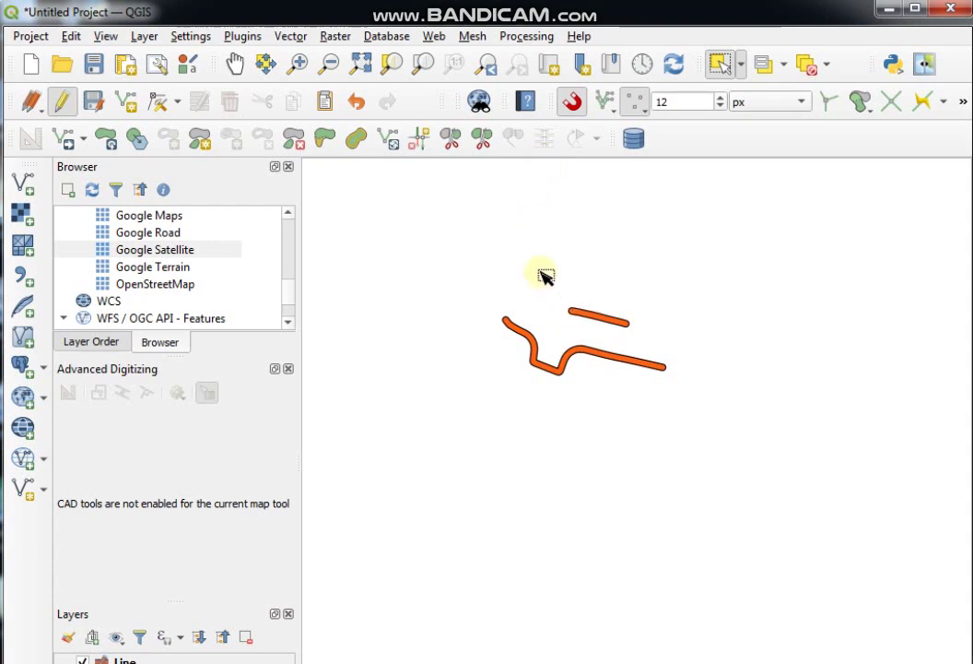
{"action": "left_click_drag", "start_coordinate": [511, 249], "coordinate": [658, 409]}
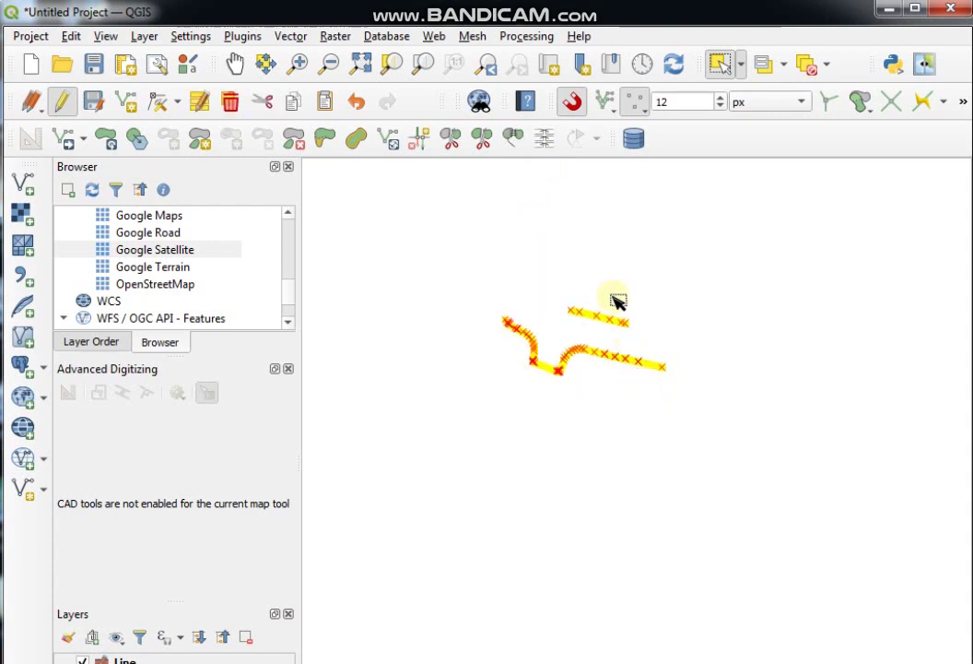
{"action": "left_click", "coordinate": [545, 143]}
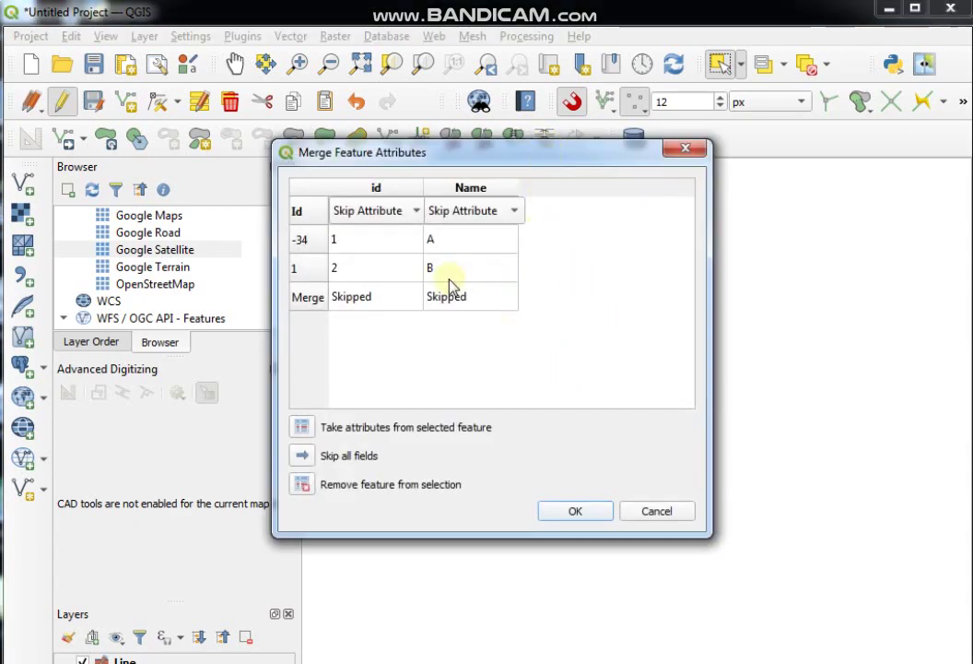
{"action": "left_click", "coordinate": [300, 241]}
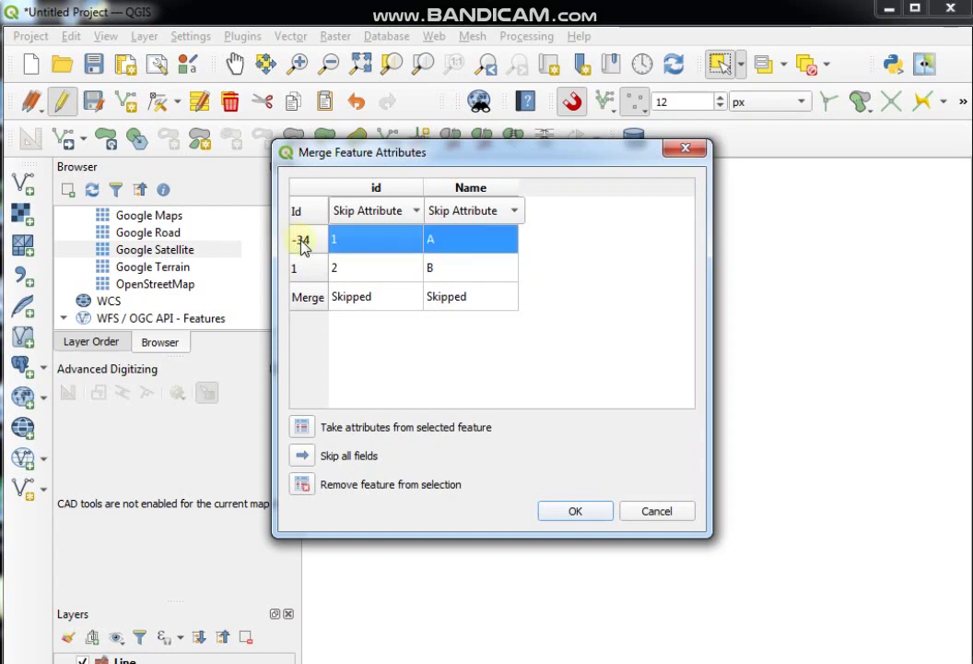
{"action": "left_click", "coordinate": [305, 429]}
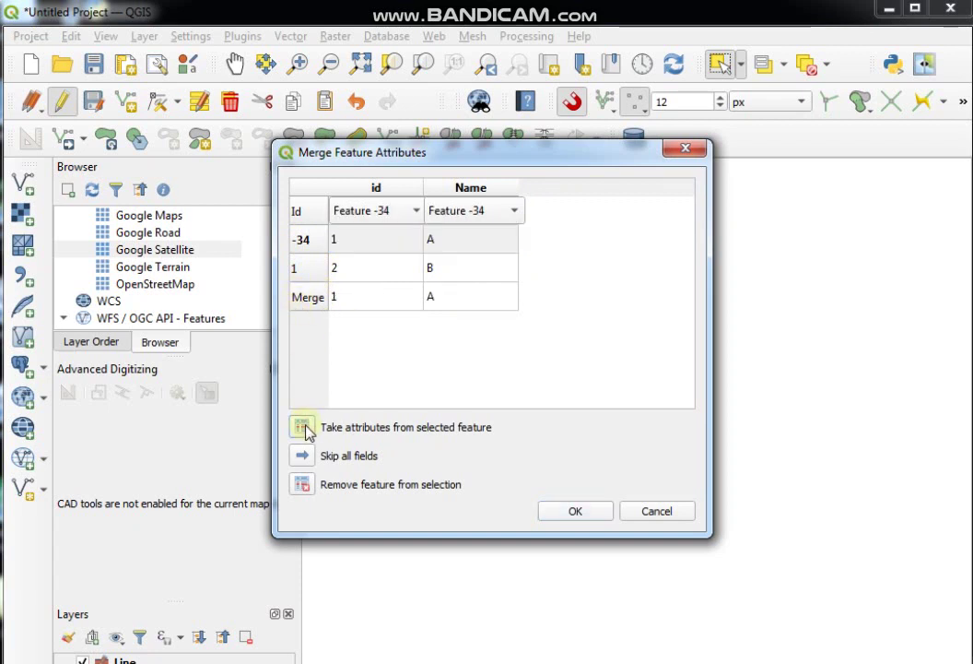
{"action": "left_click", "coordinate": [582, 515]}
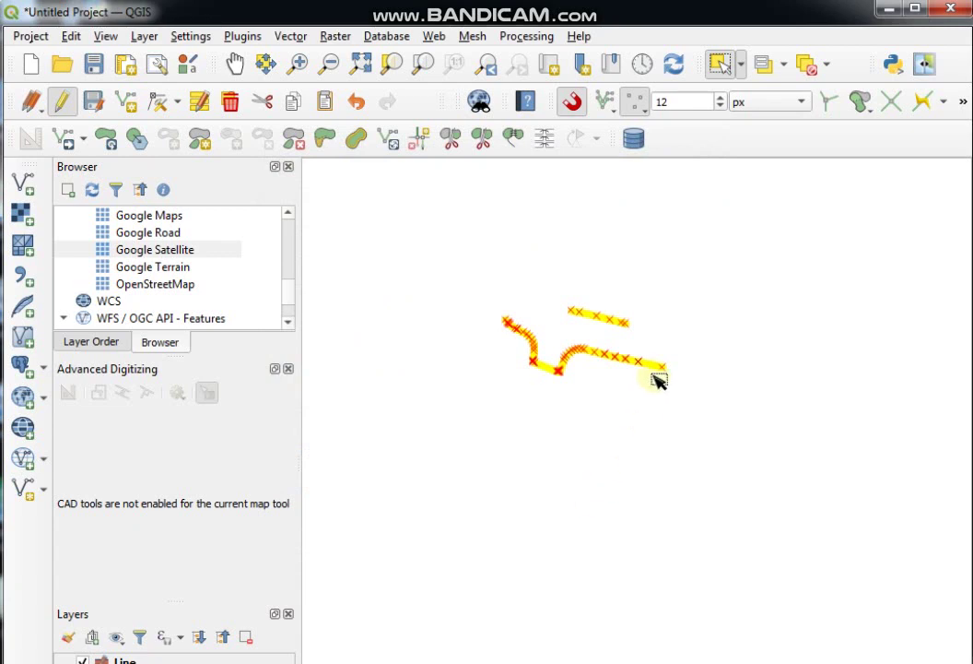
Clear the selection, check both records in the Line layer's attribute table, and show the Google Satellite layer again.
{"action": "left_click", "coordinate": [689, 292]}
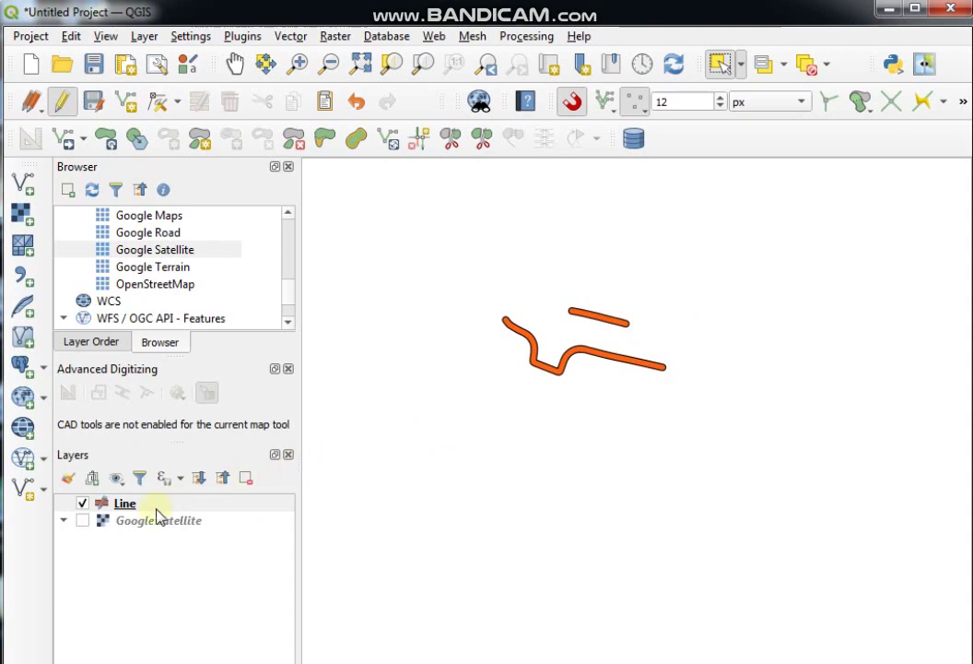
{"action": "left_click", "coordinate": [125, 504]}
{"action": "right_click", "coordinate": [129, 505]}
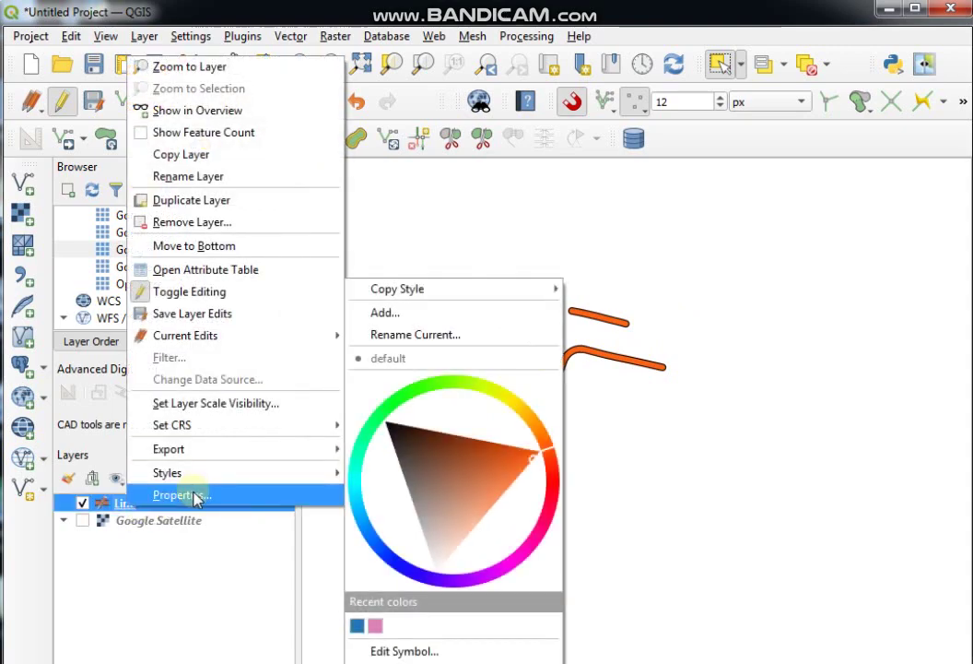
{"action": "left_click", "coordinate": [237, 273]}
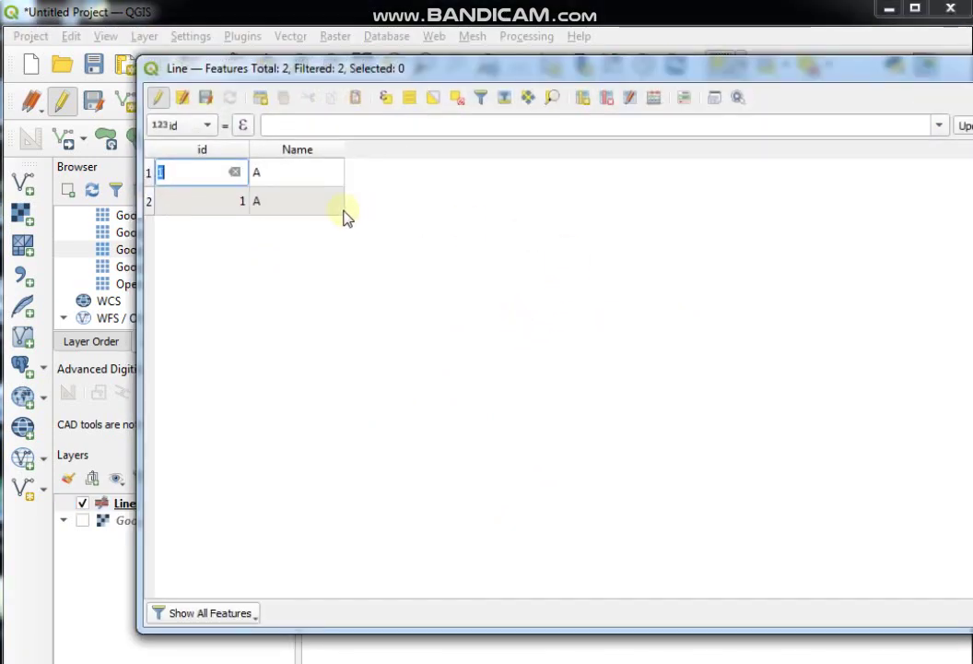
{"action": "left_click", "coordinate": [150, 202]}
{"action": "left_click", "coordinate": [149, 174]}
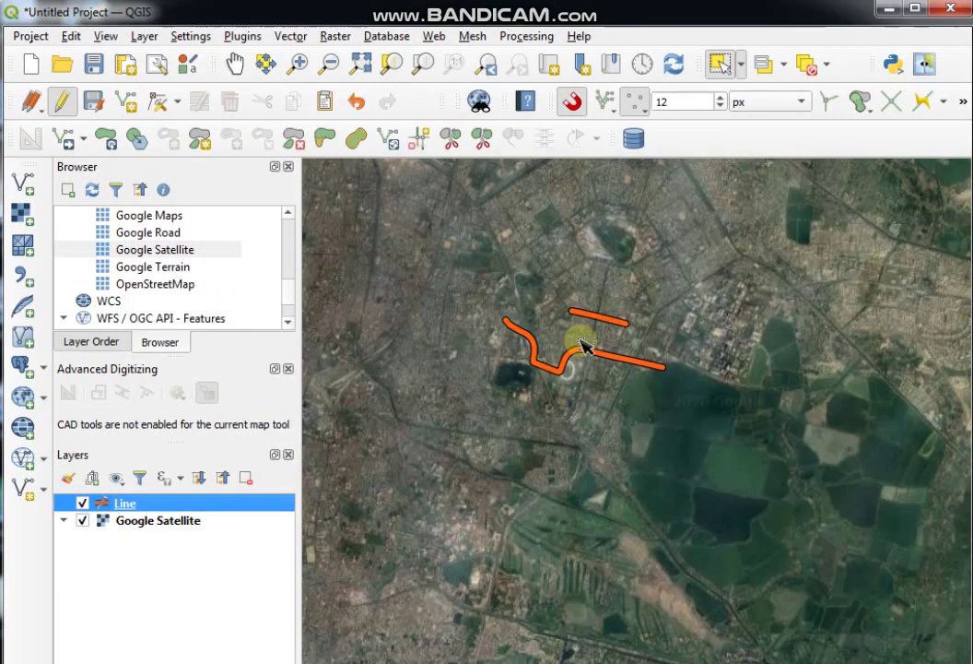
{"action": "left_click", "coordinate": [582, 346]}
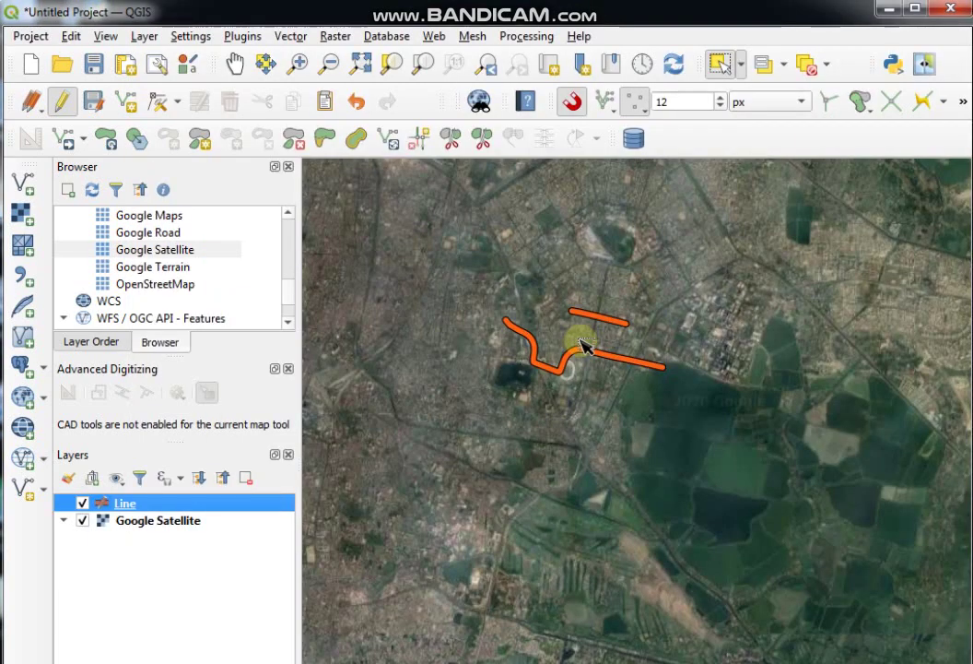